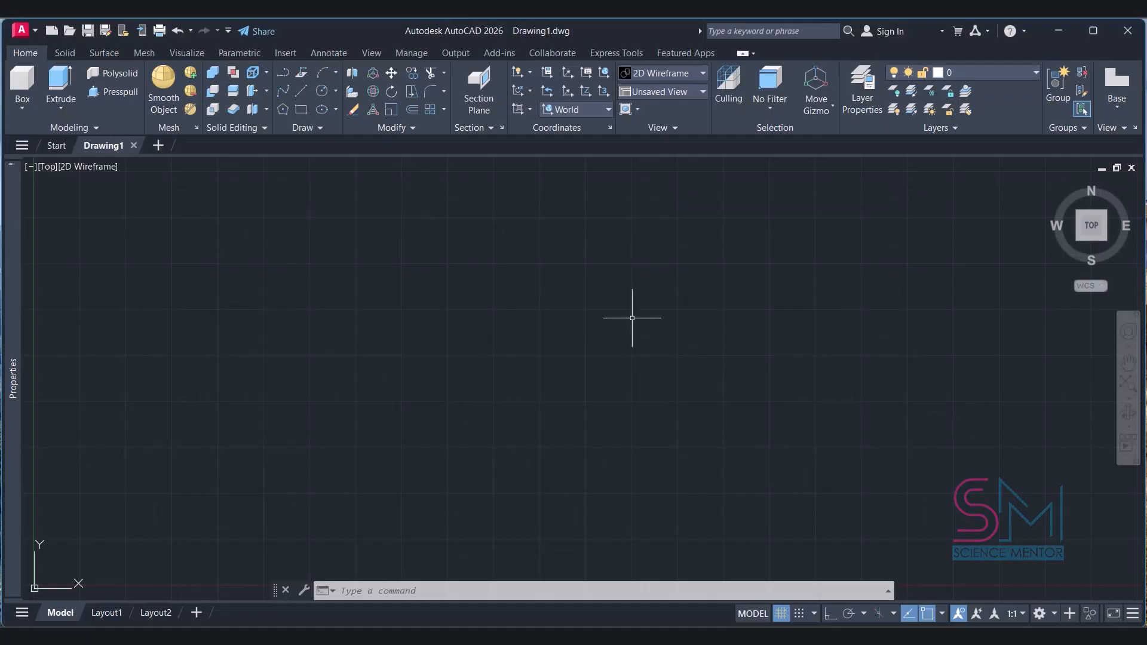
pyautogui.write('UNIT')
pyautogui.press('Return')
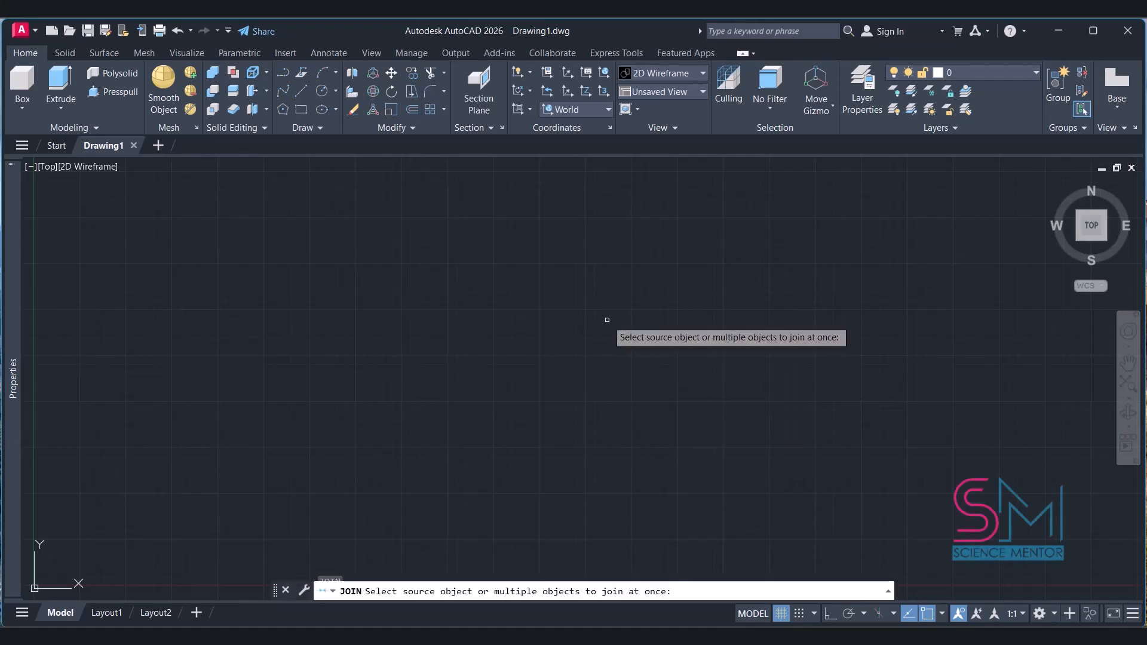
pyautogui.press('Escape')
# Set the drawing's insertion scale units to Millimeters
pyautogui.write('unit')
pyautogui.press('Down')
pyautogui.press('Return')
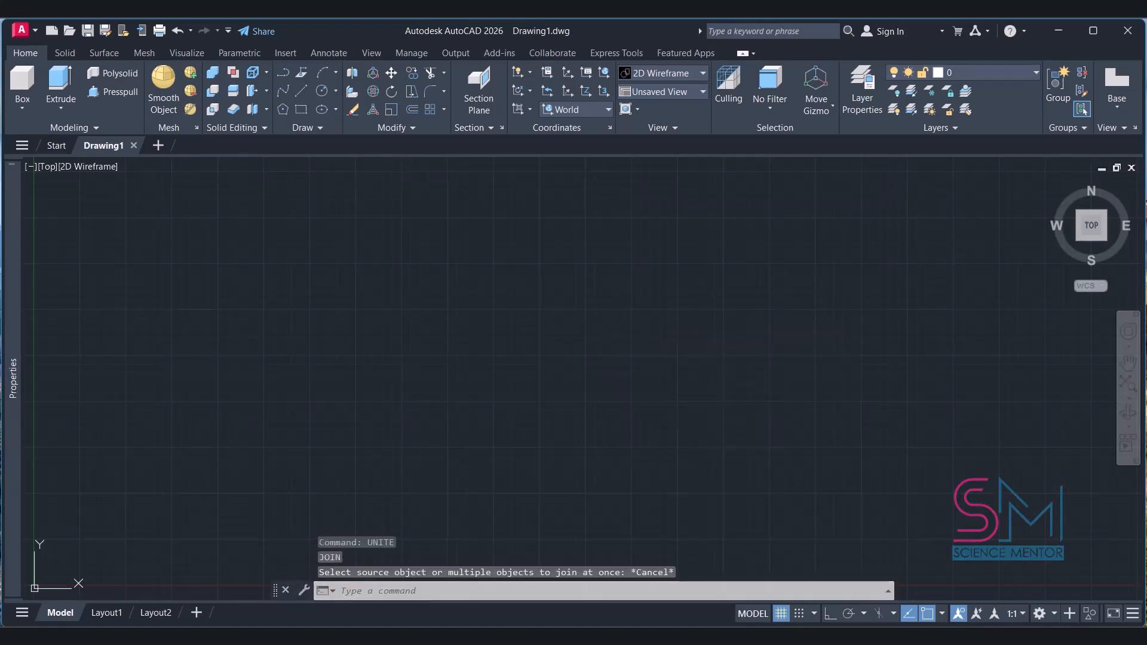
pyautogui.click(534, 331)
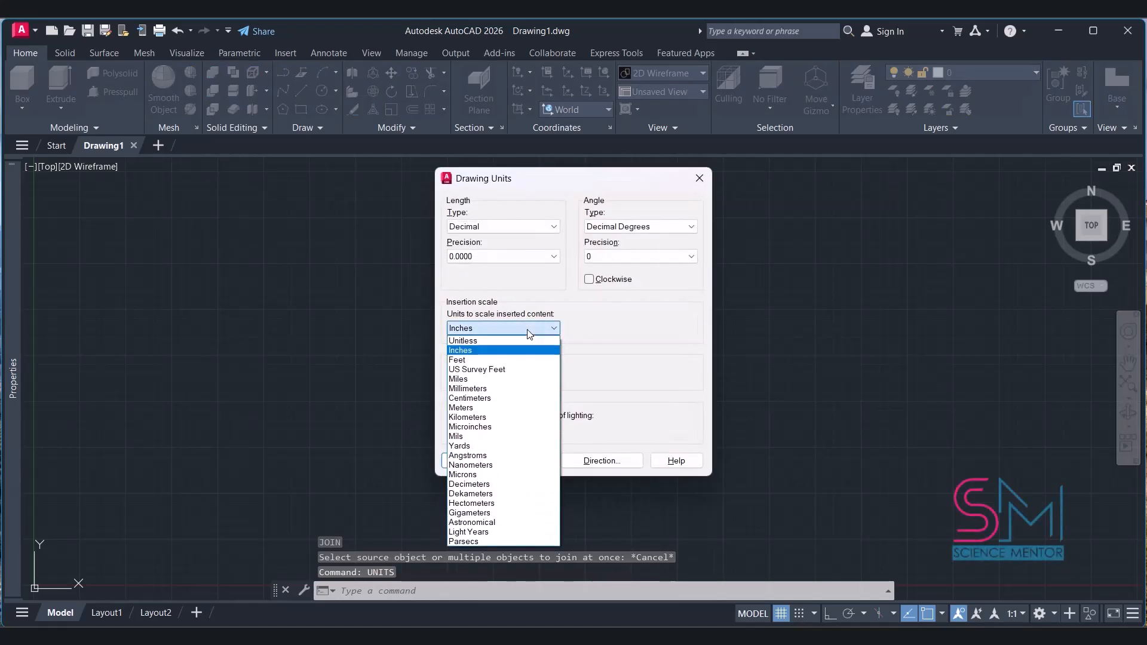
pyautogui.click(499, 389)
pyautogui.click(468, 461)
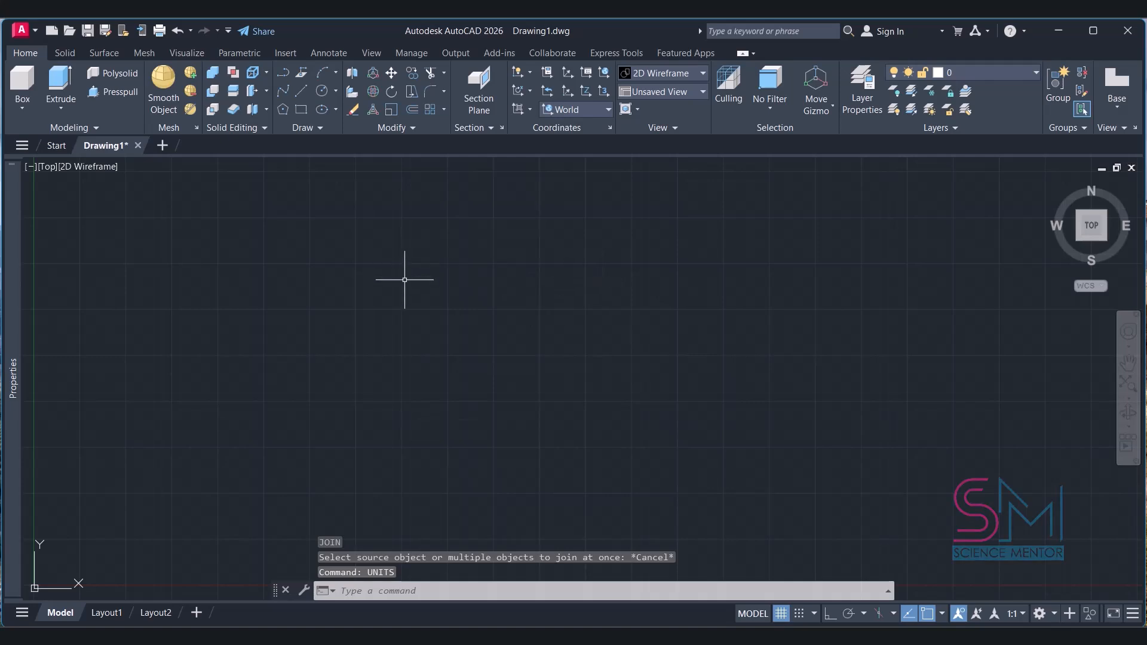
# Draw a circle with radius 1.5 centred at the origin 0,0
pyautogui.click(321, 93)
pyautogui.write('0')
pyautogui.press('Tab')
pyautogui.write('0')
pyautogui.press('Return')
pyautogui.write('3')
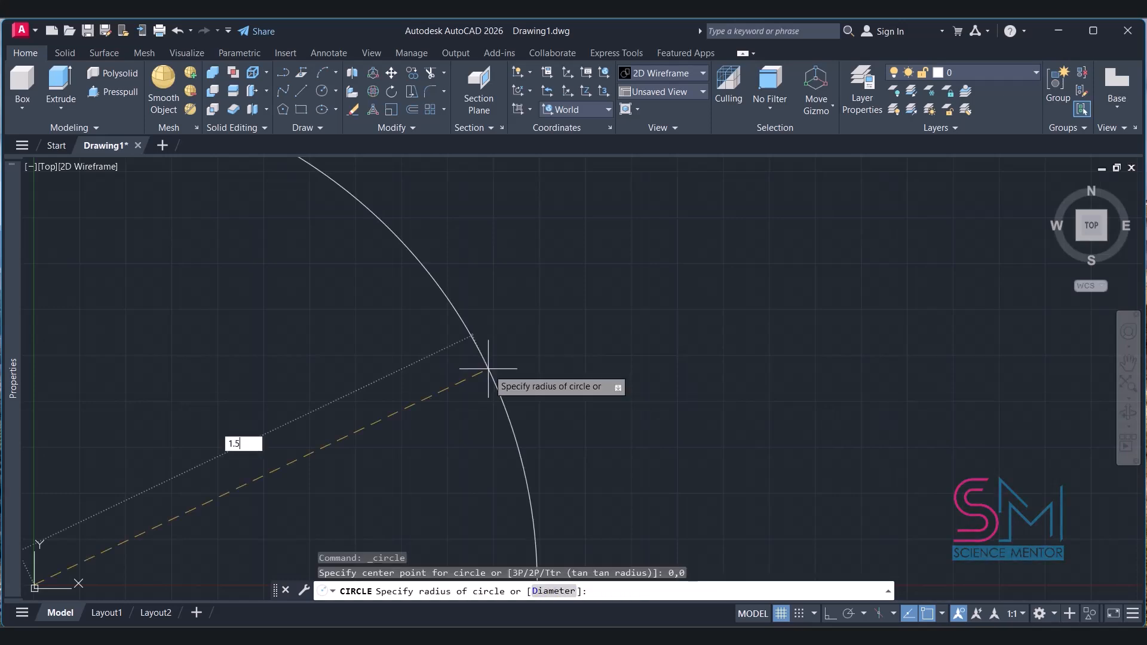
pyautogui.press('Return')
# Extrude the circle into a solid cylinder with a height of 15
pyautogui.write('z')
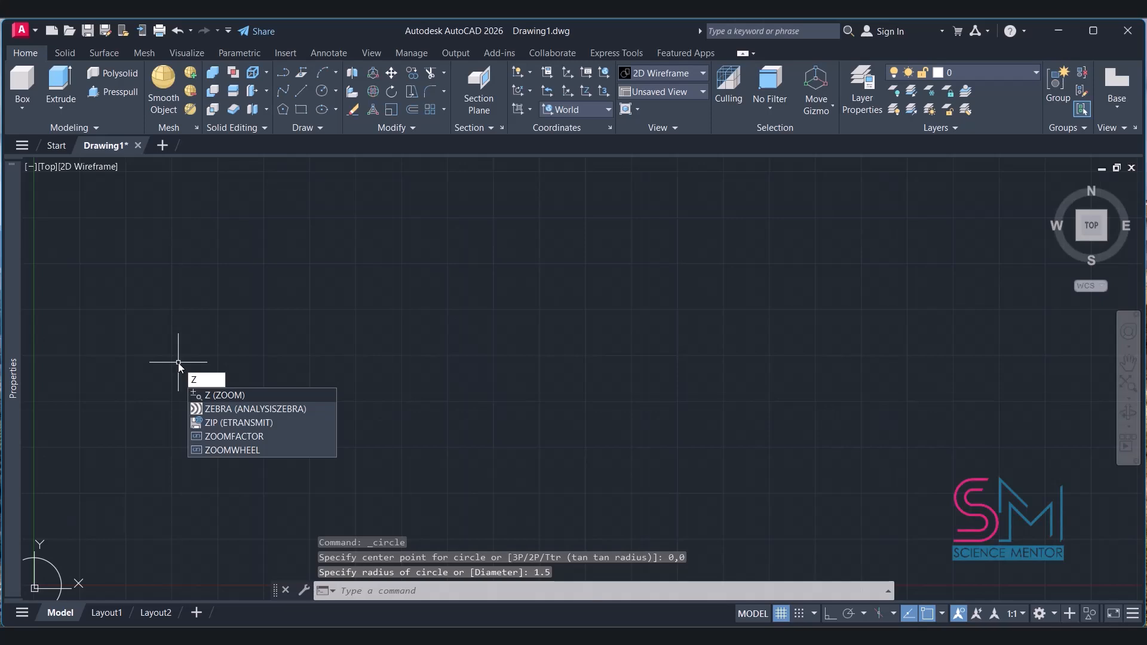
pyautogui.press('Return')
pyautogui.write('e')
pyautogui.press('Return')
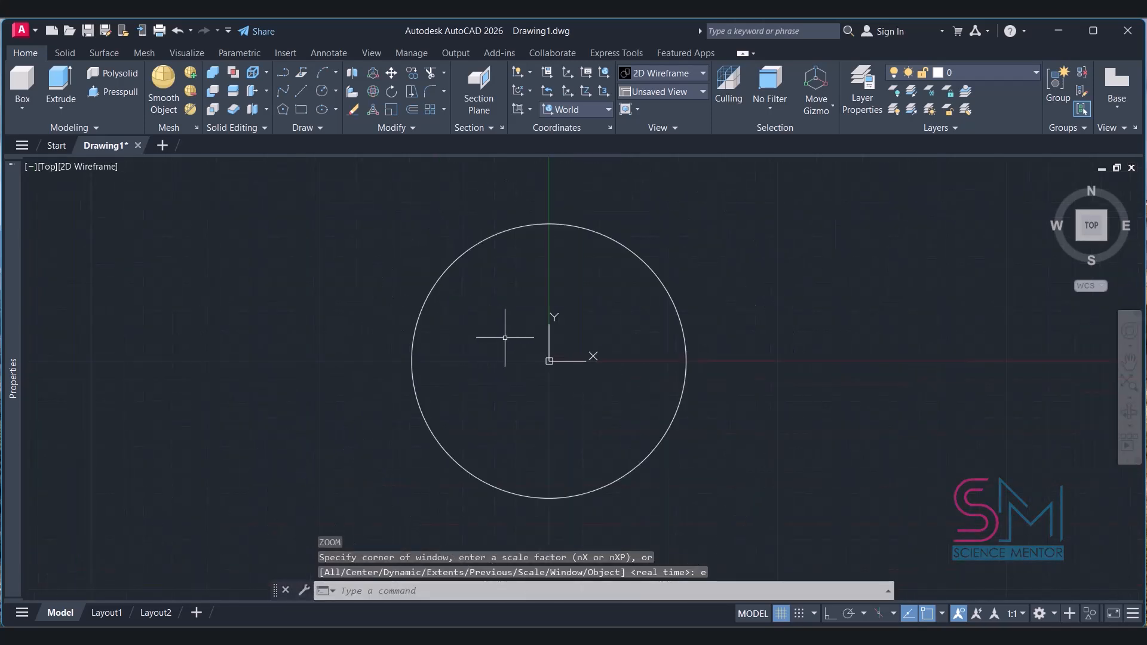
pyautogui.click(61, 84)
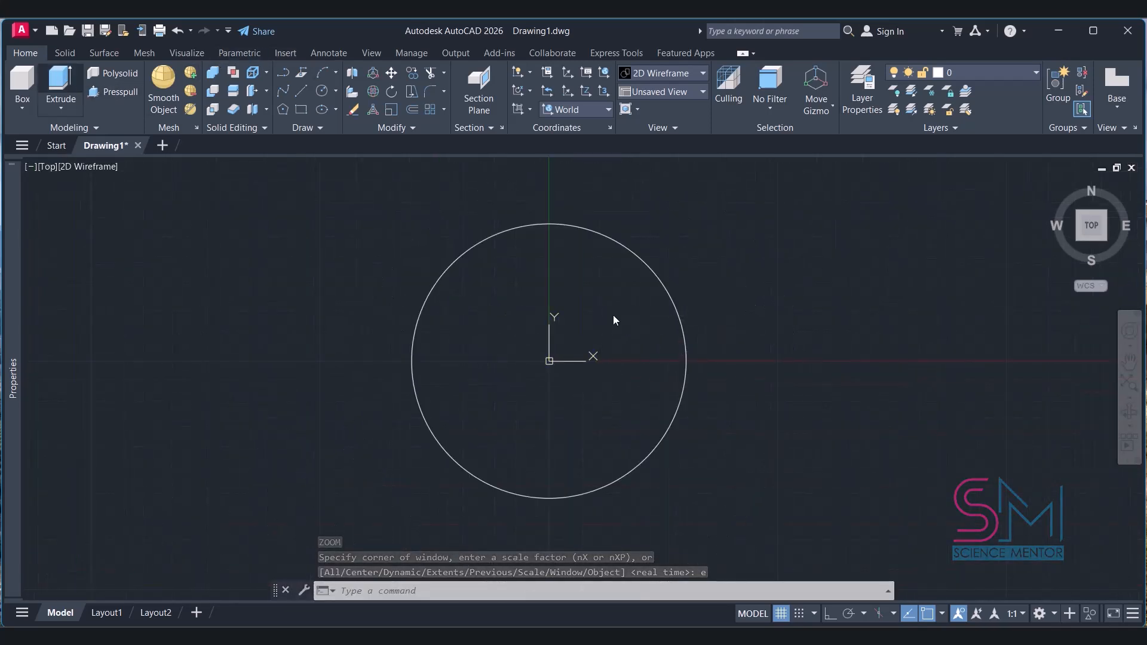
pyautogui.click(685, 363)
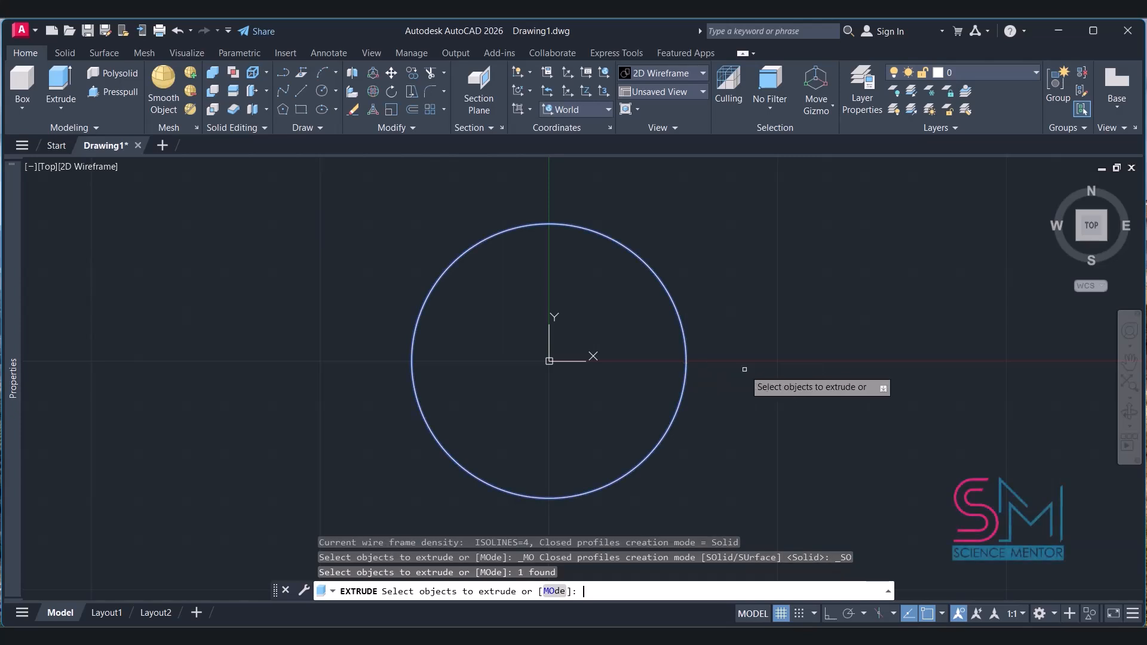
pyautogui.press('Return')
pyautogui.write('15')
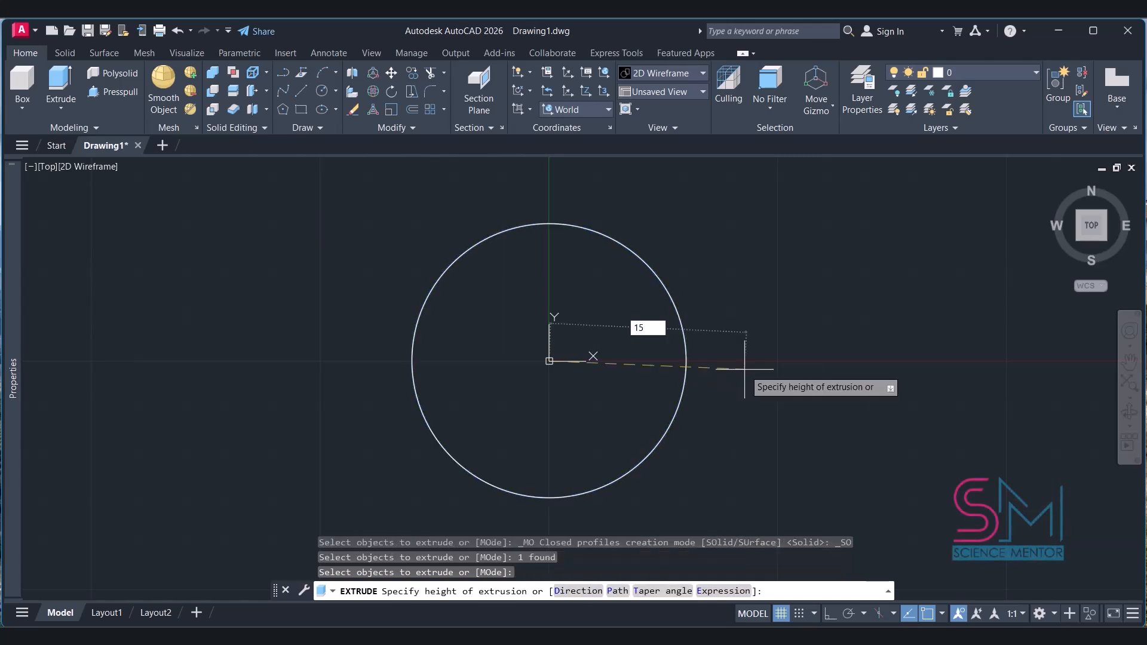
pyautogui.press('Return')
# Show the cylinder in the SE Isometric view with the Conceptual visual style
pyautogui.click(1108, 238)
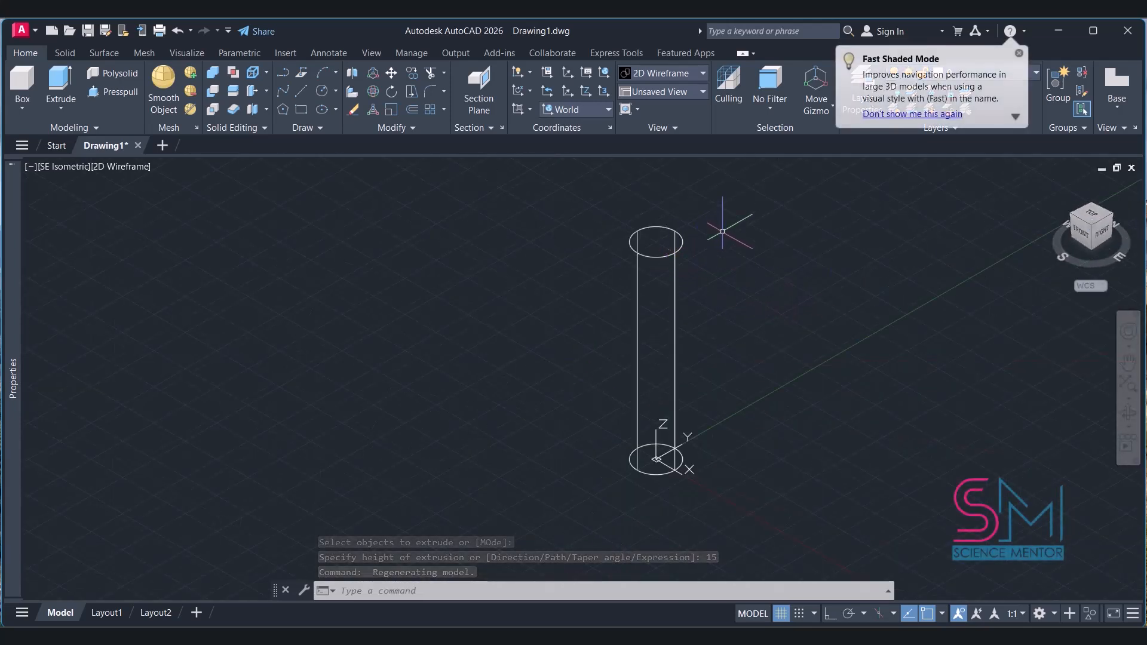
pyautogui.click(120, 167)
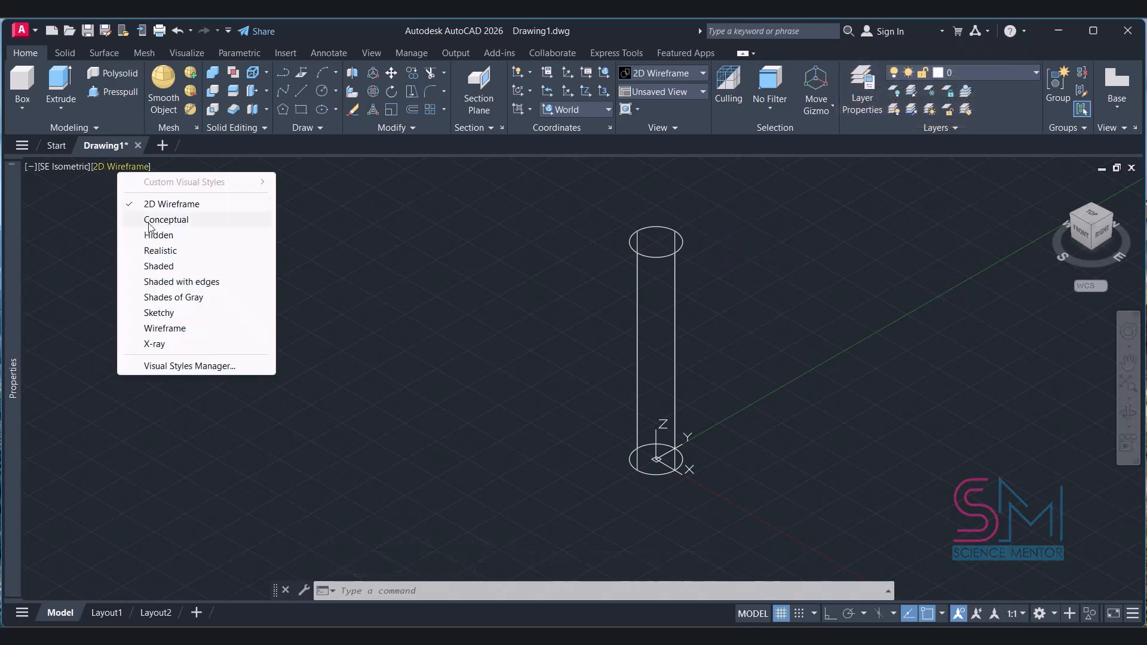
pyautogui.click(171, 221)
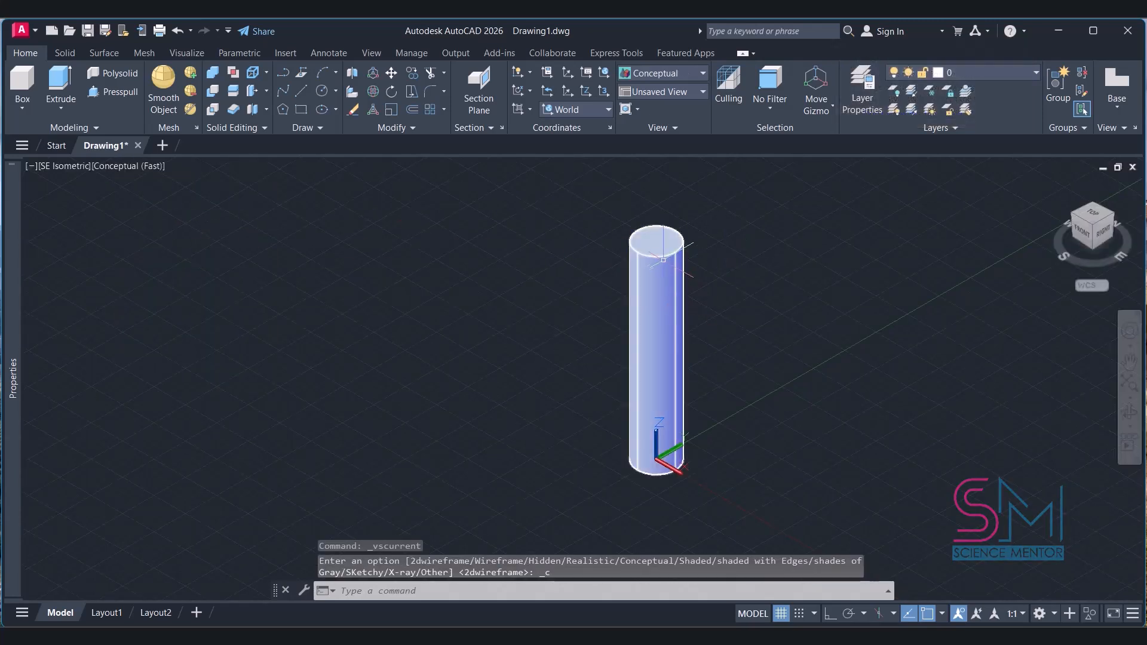
# Start a helix centred at 0,0 with a base radius of 1.5 and a top radius of 1.5
pyautogui.moveTo(827, 336); pyautogui.dragTo(663, 325, button='middle')
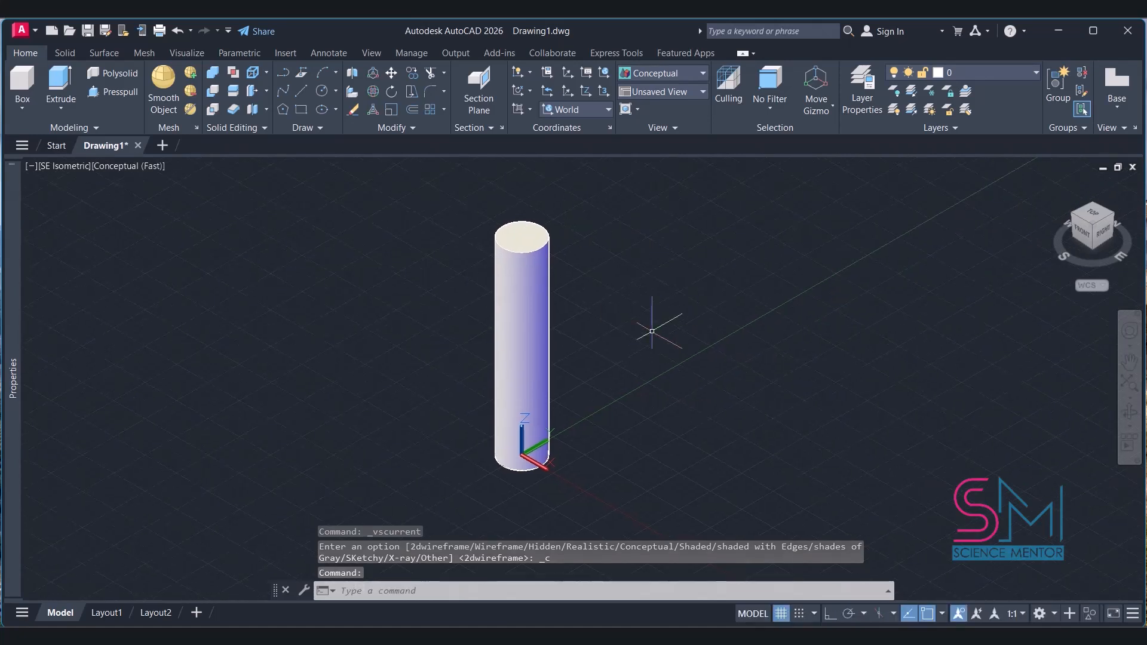
pyautogui.scroll(2, 573, 353)
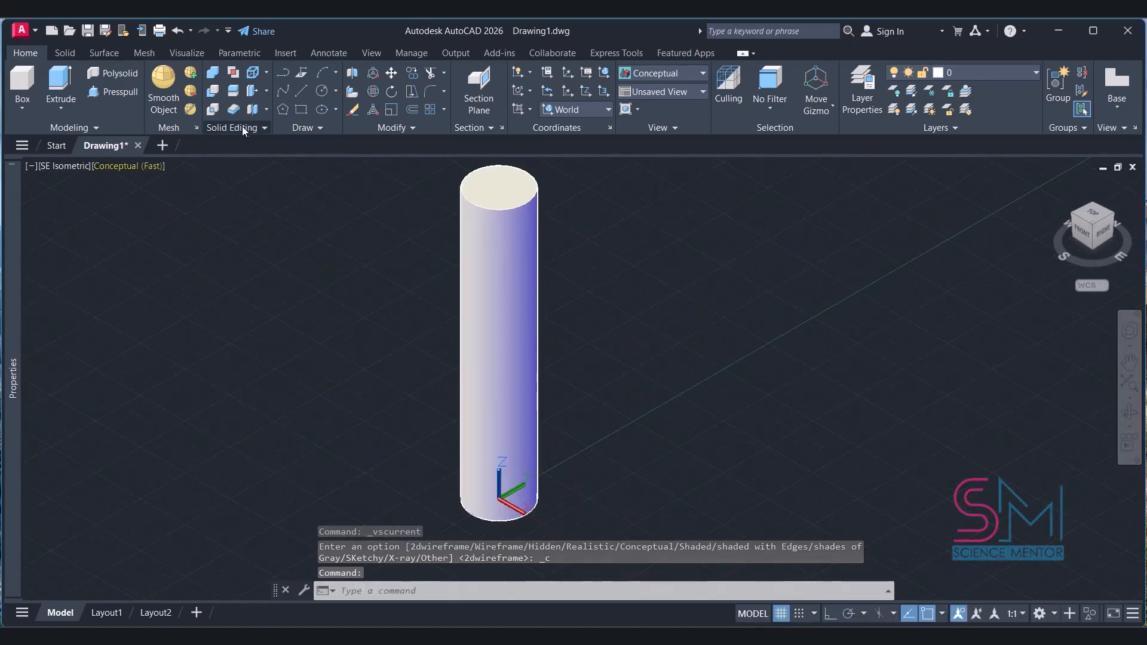
pyautogui.click(296, 126)
pyautogui.click(282, 145)
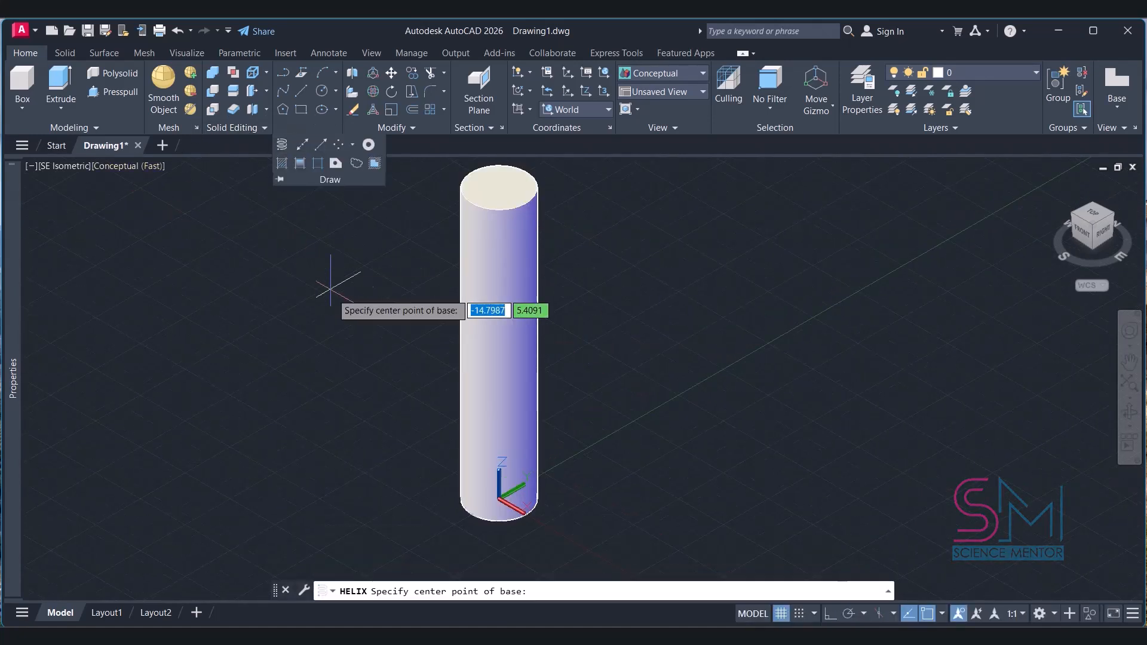
pyautogui.write('0,0')
pyautogui.press('Return')
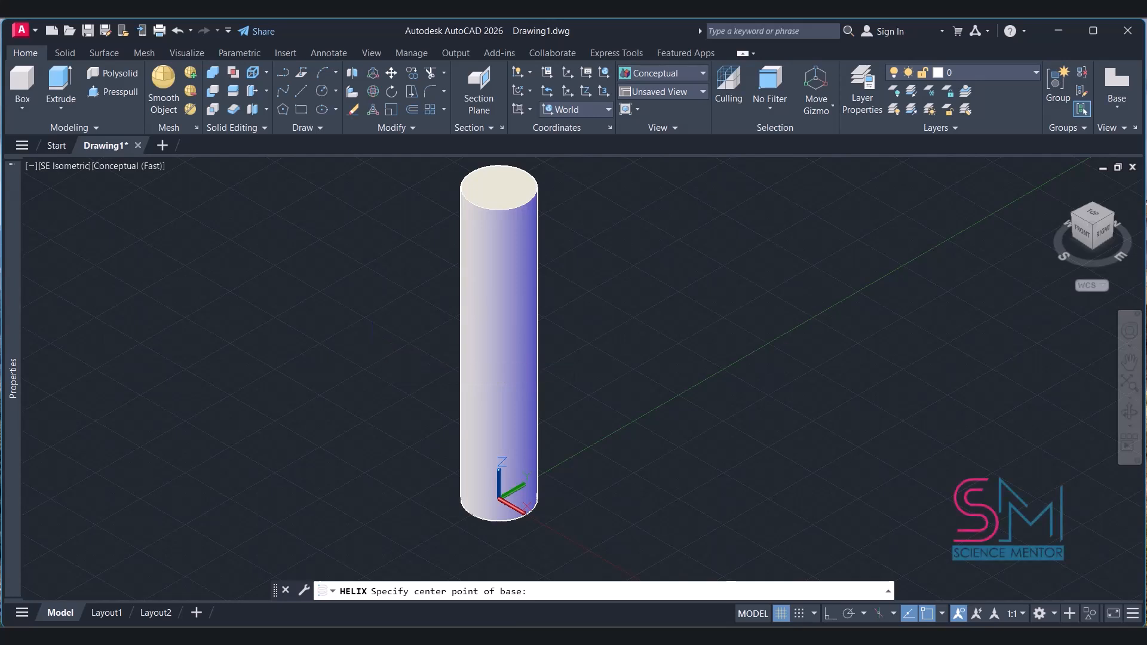
pyautogui.write('0>:')
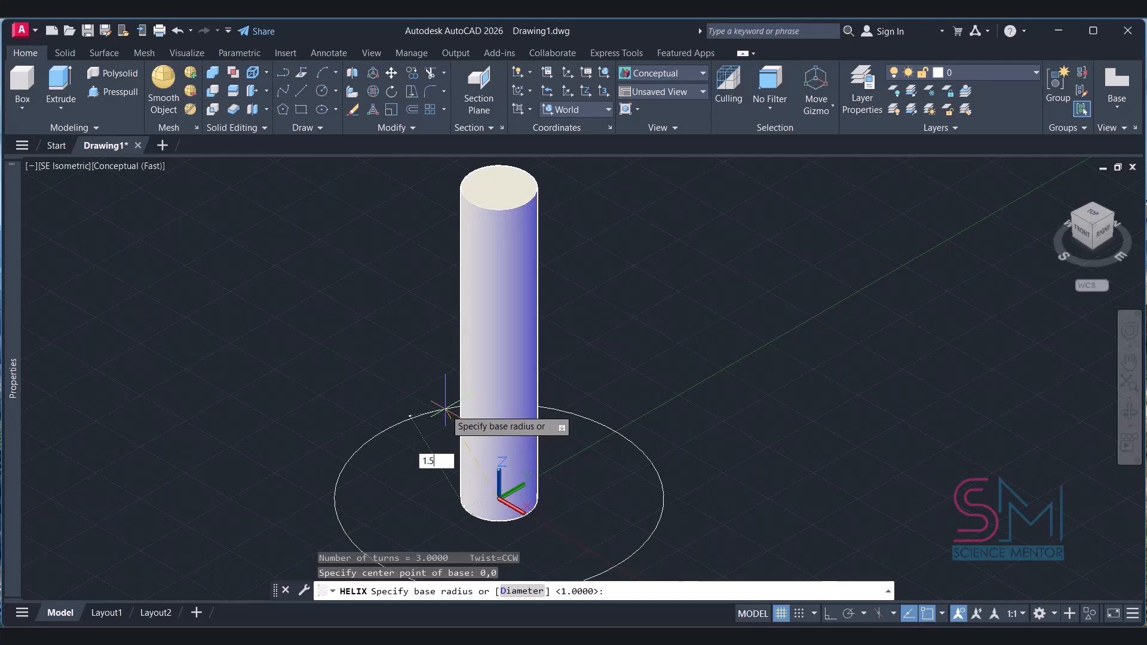
pyautogui.write(' 1.5')
pyautogui.press('Return')
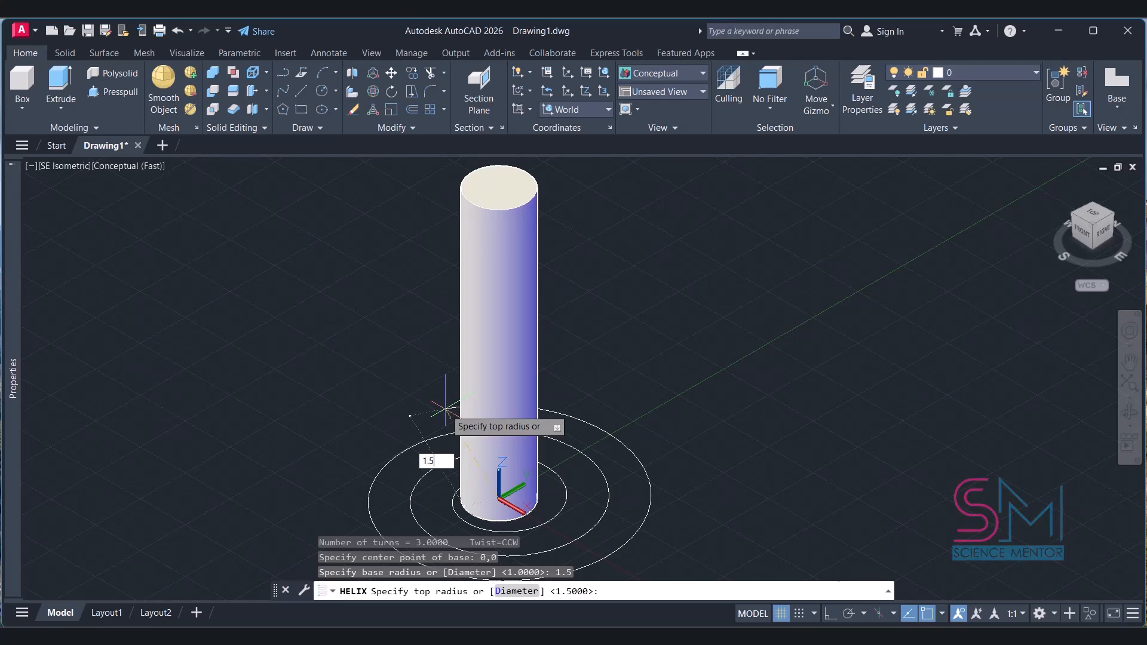
pyautogui.press('Return')
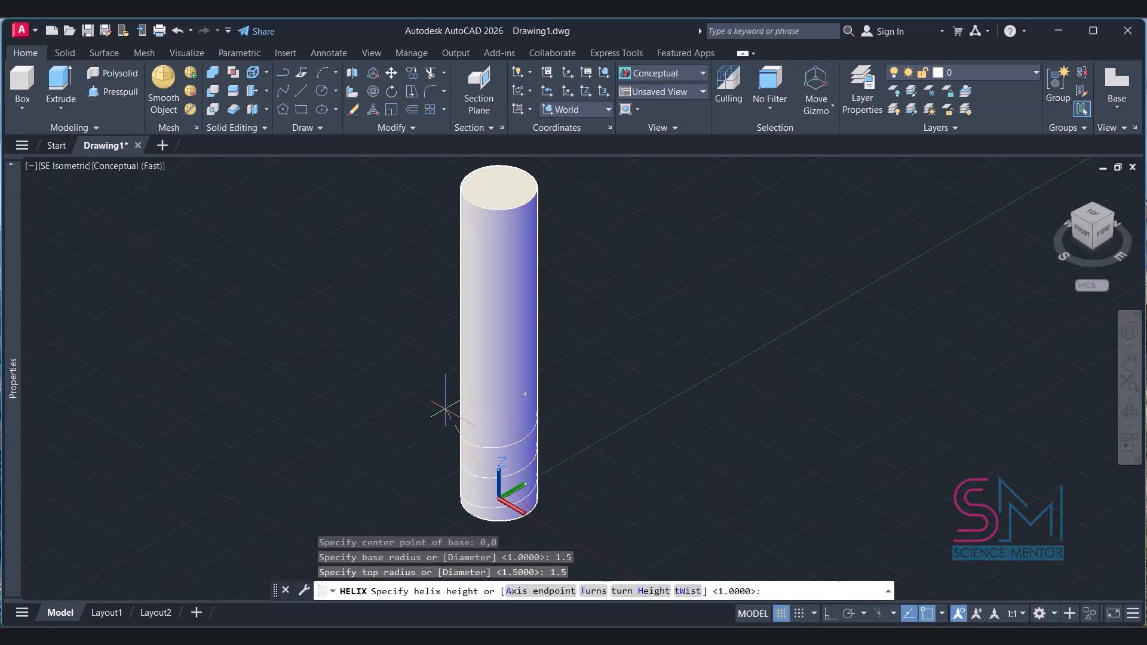
# Give the helix 15 turns and extend its height to the top of the cylinder
pyautogui.write('T')
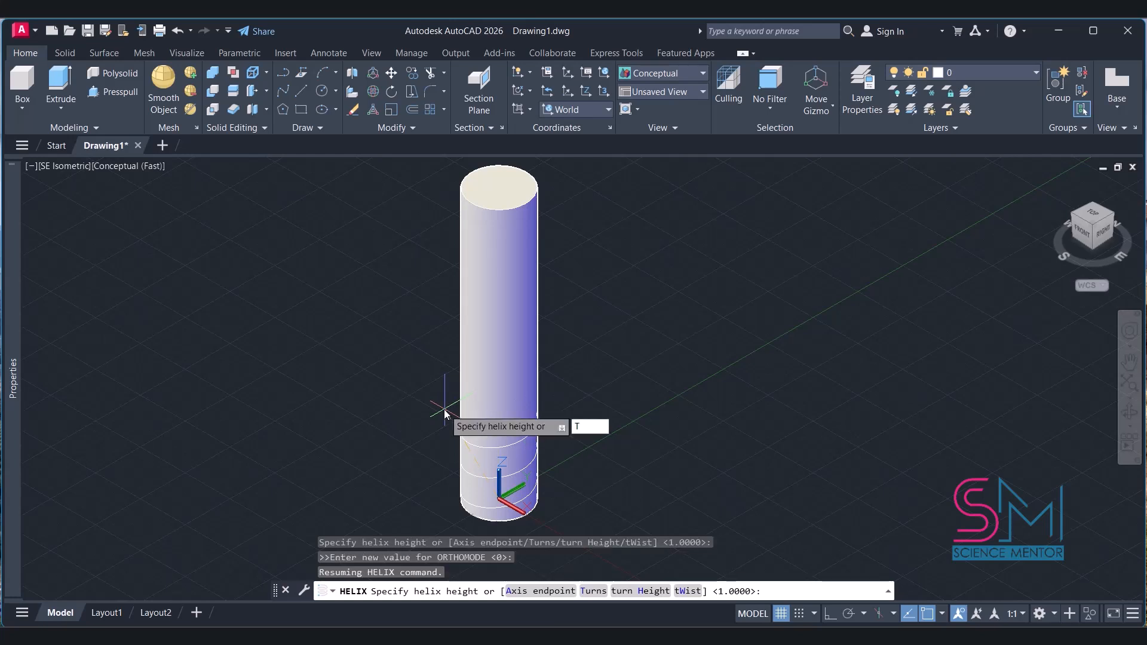
pyautogui.press('Return')
pyautogui.write('15')
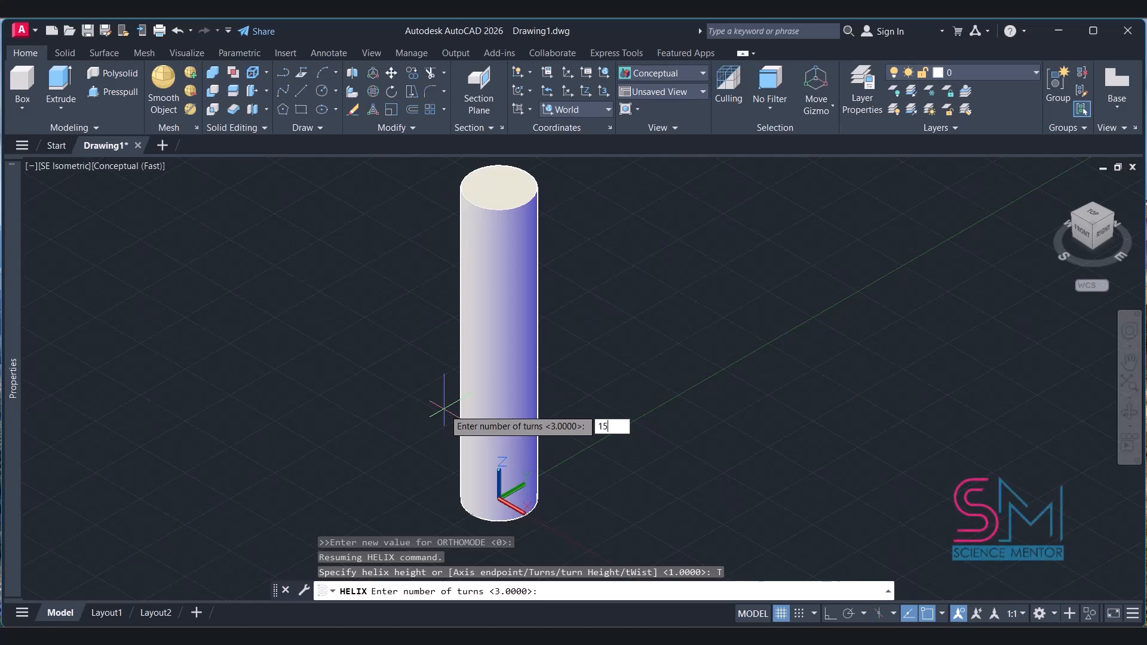
pyautogui.press('Return')
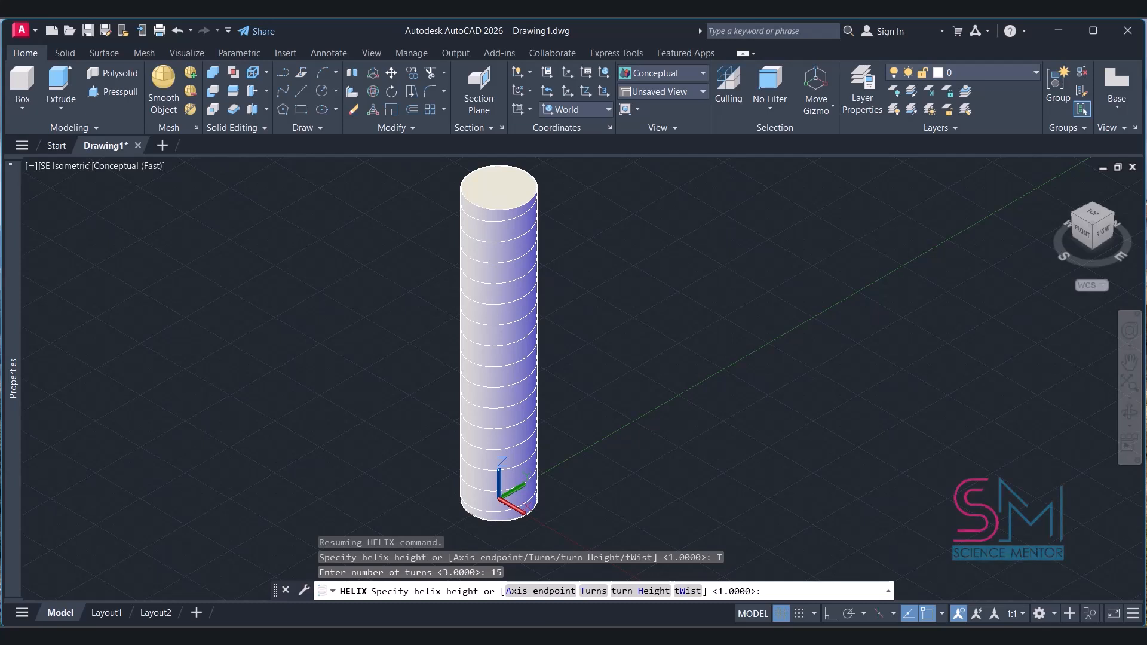
pyautogui.press('Return')
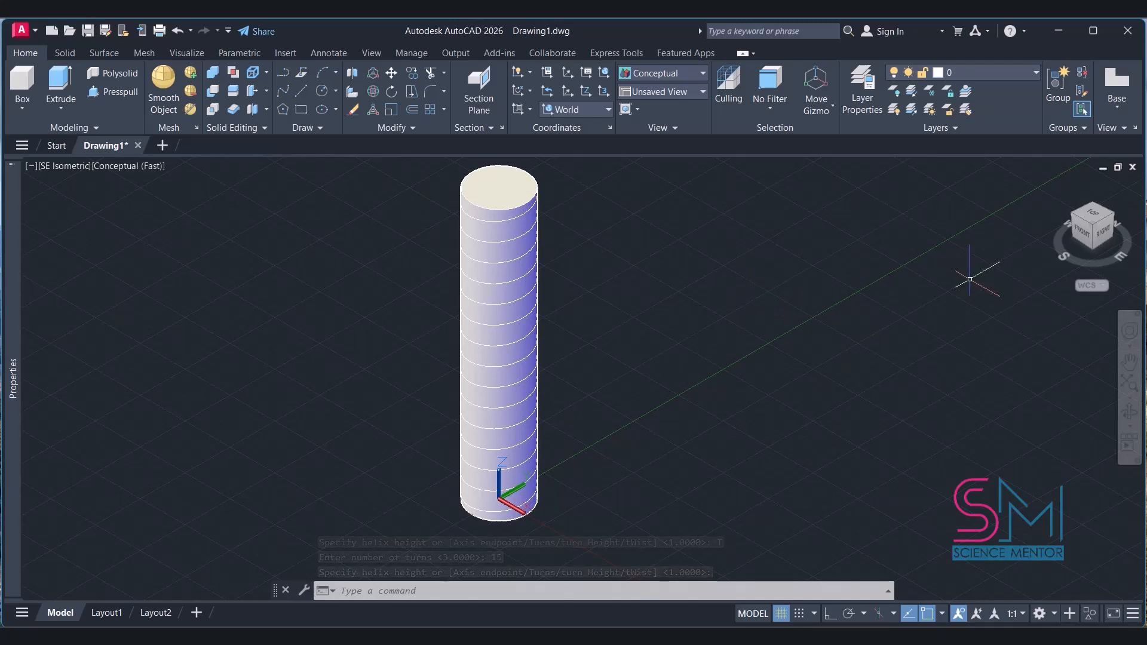
# Draw a circle with radius 0.25 centred on the helix's start point at the cylinder's base
pyautogui.click(1089, 218)
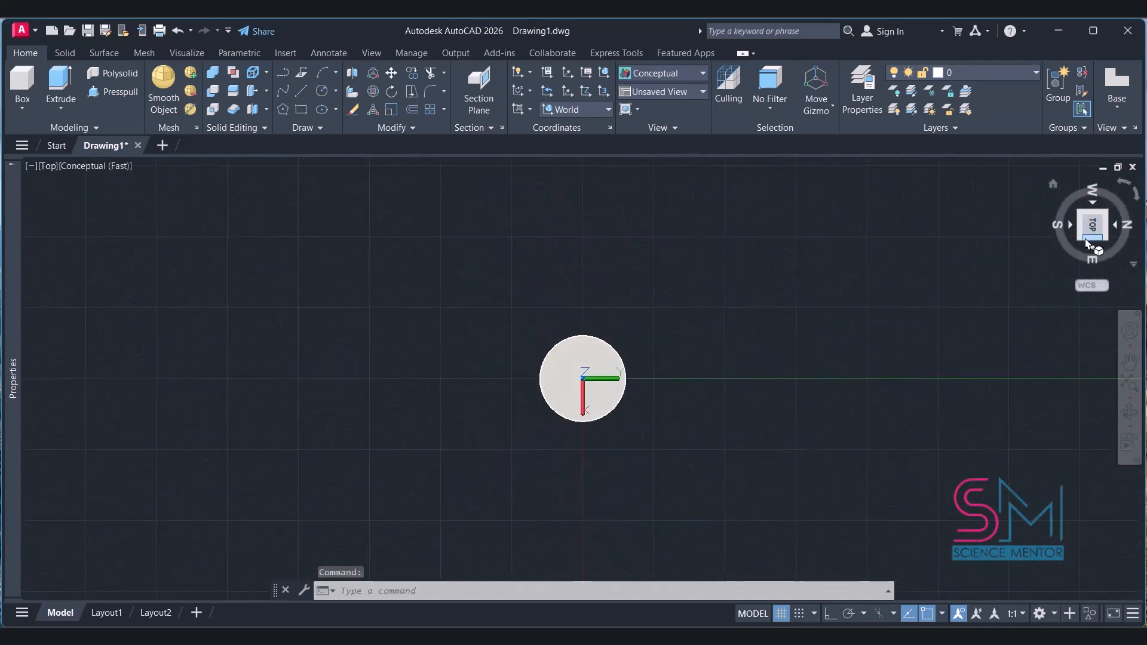
pyautogui.click(1085, 239)
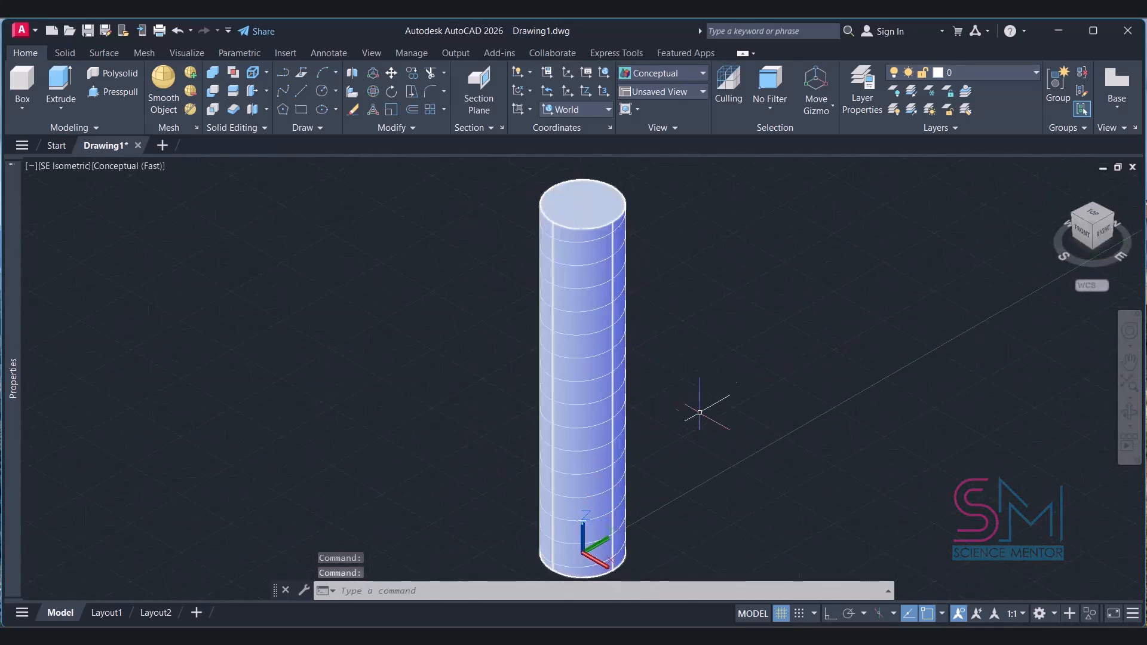
pyautogui.moveTo(720, 407); pyautogui.dragTo(769, 258, button='middle')
pyautogui.moveTo(1070, 260); pyautogui.dragTo(538, 227)
pyautogui.scroll(10, 607, 431)
pyautogui.scroll(-8, 657, 431)
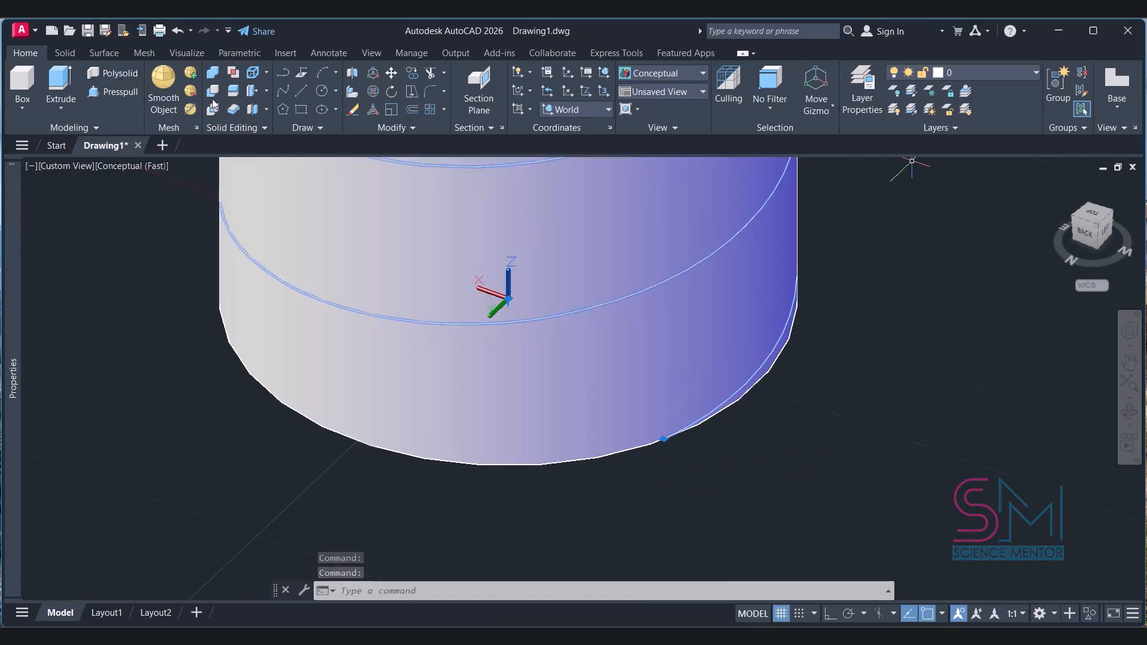
pyautogui.click(321, 92)
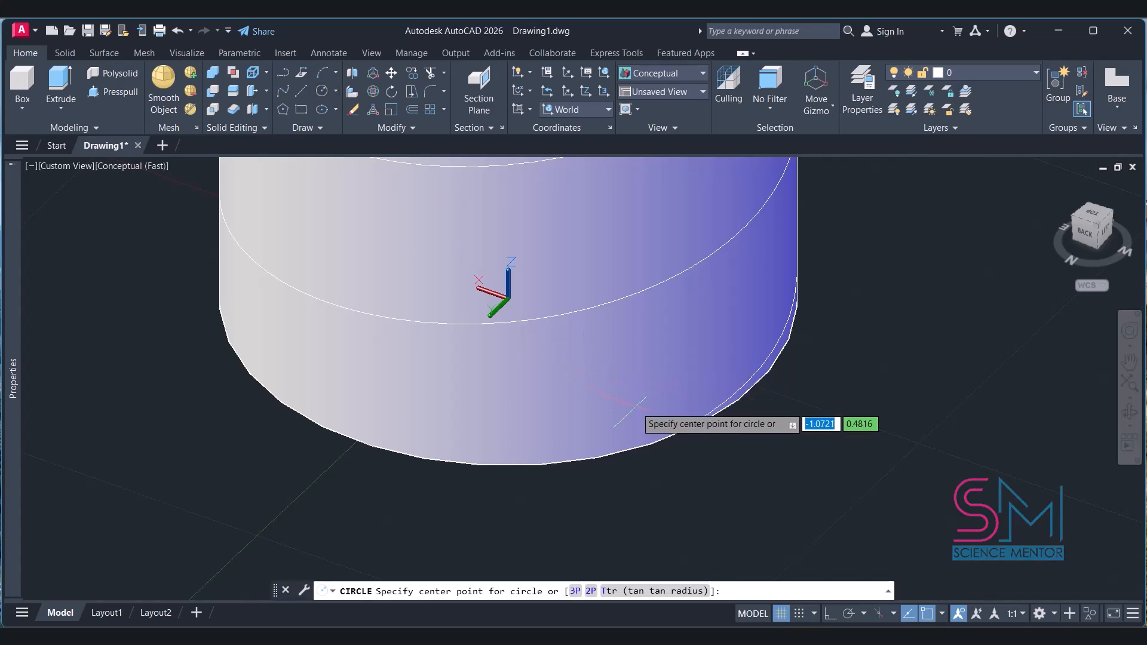
pyautogui.click(664, 440)
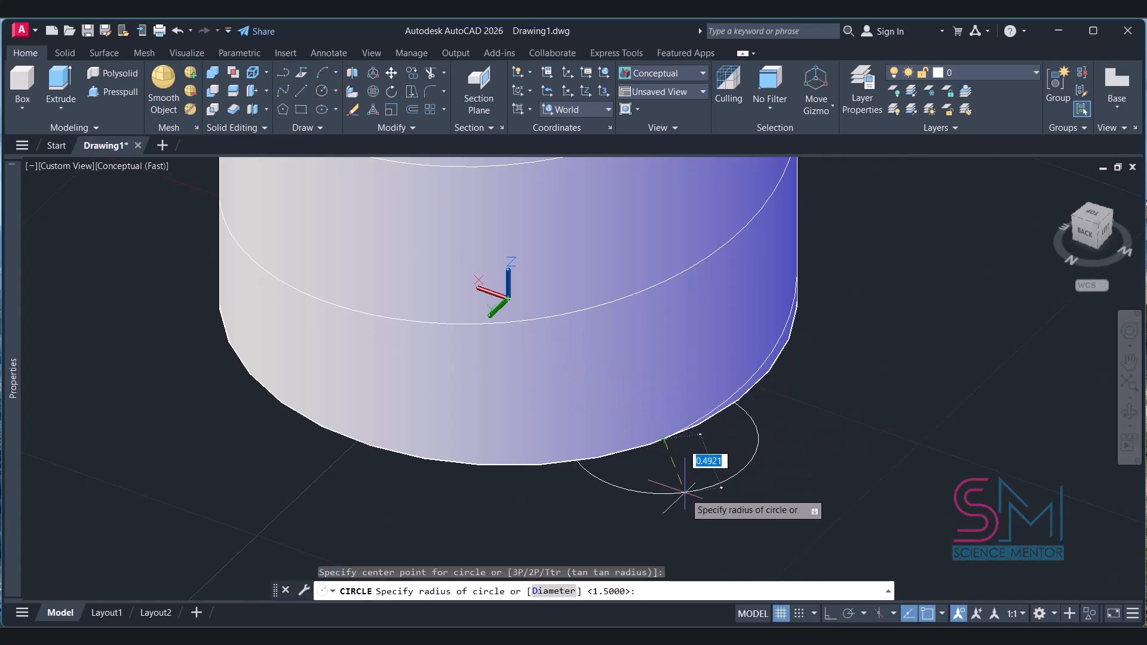
pyautogui.write('0')
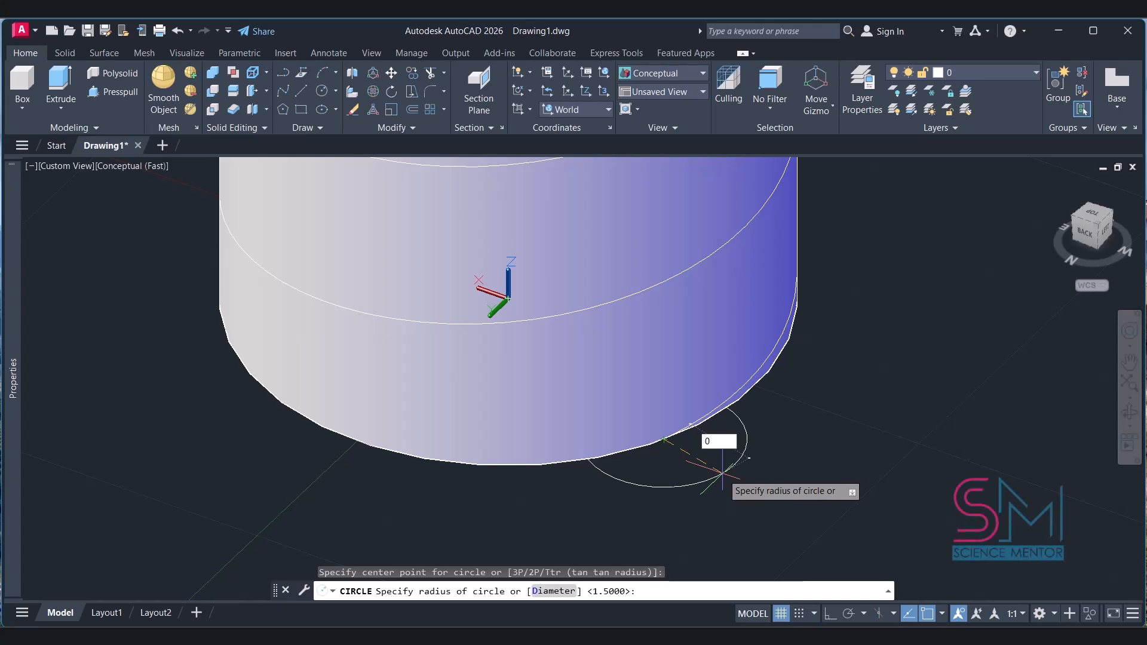
pyautogui.press('Return')
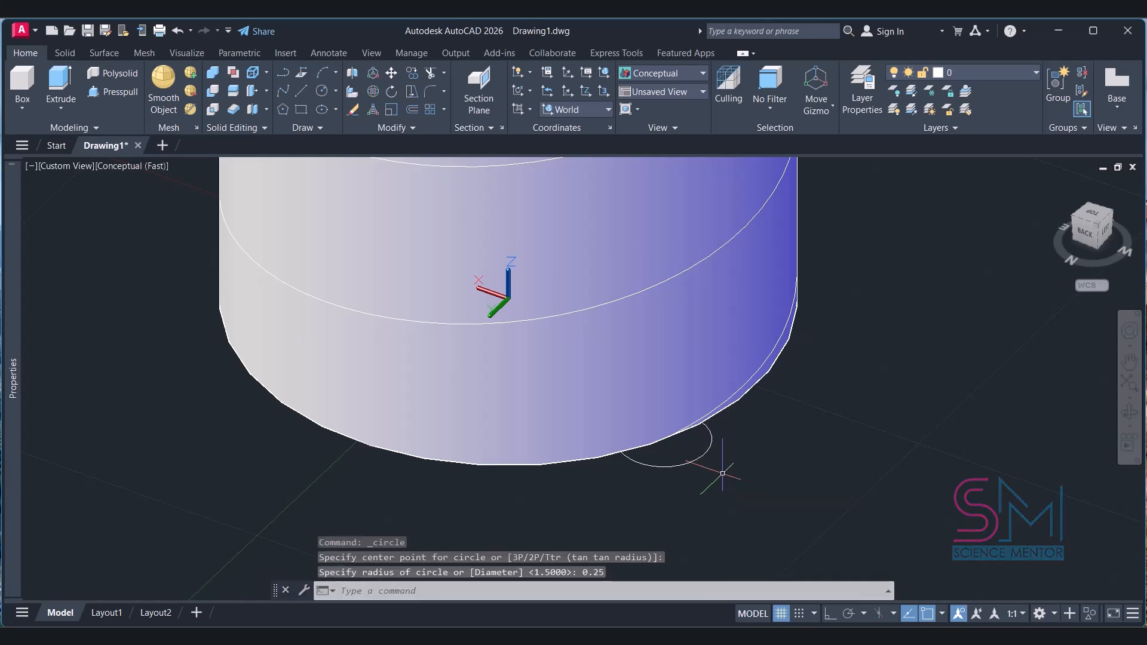
# Rotate the small circle in 3D about the X axis through its centre so that it stands vertically
pyautogui.click(707, 463)
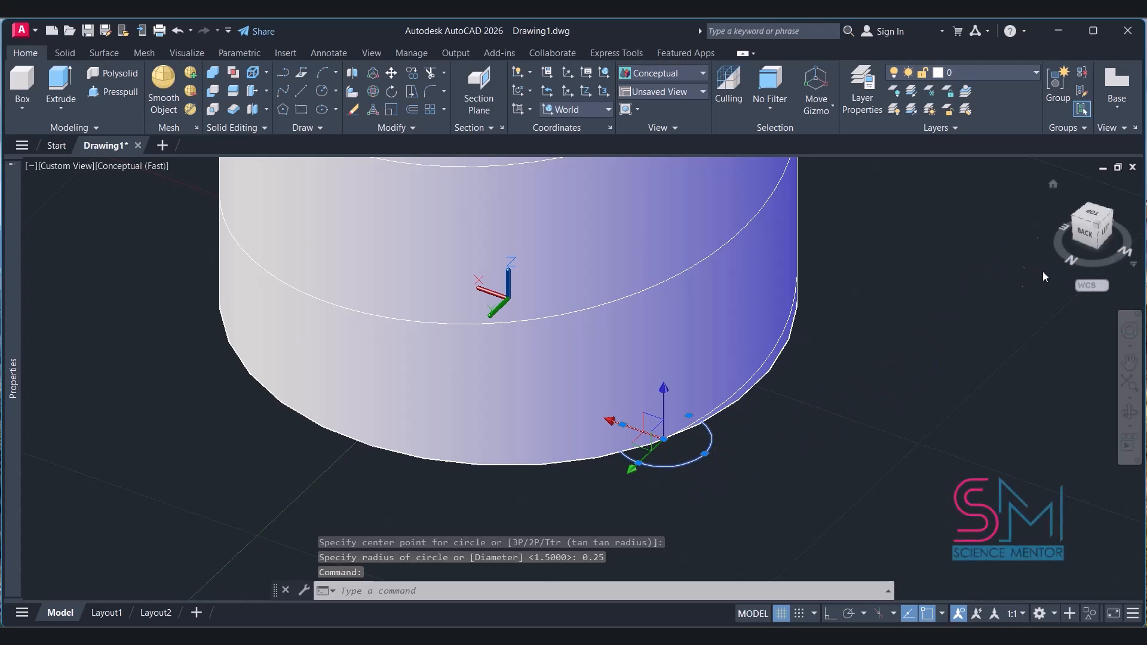
pyautogui.click(373, 90)
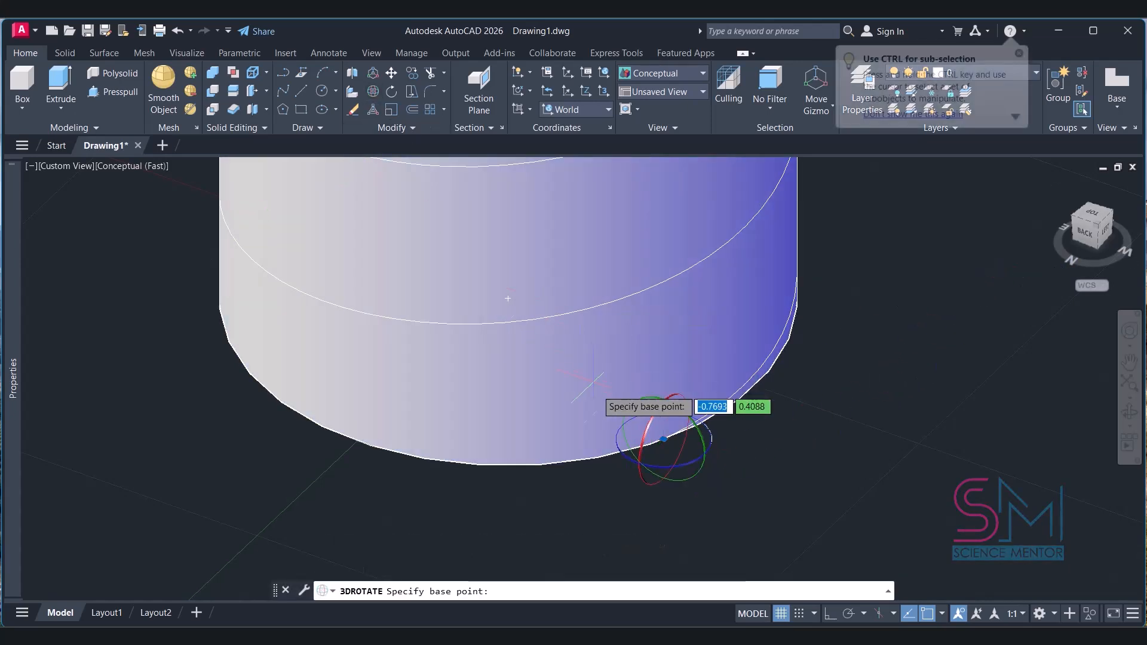
pyautogui.click(664, 439)
pyautogui.click(670, 400)
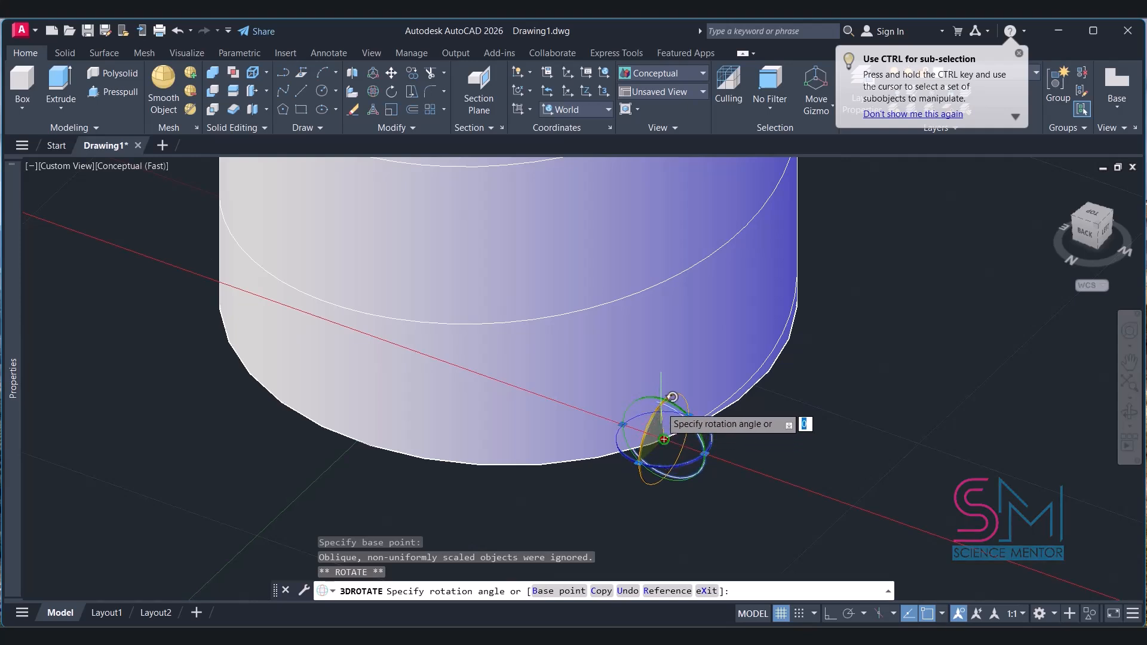
pyautogui.click(675, 355)
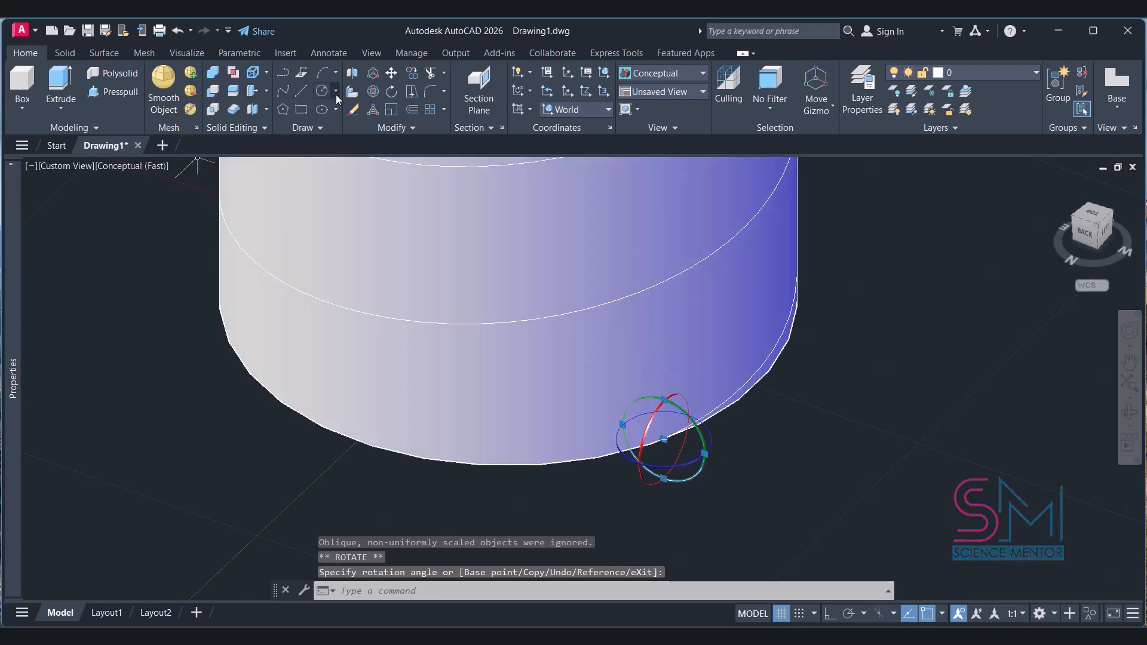
# Switch to the 2D Wireframe visual style and rotate the small circle in 3D about its centre until it is perpendicular to the helix in plan
pyautogui.click(131, 167)
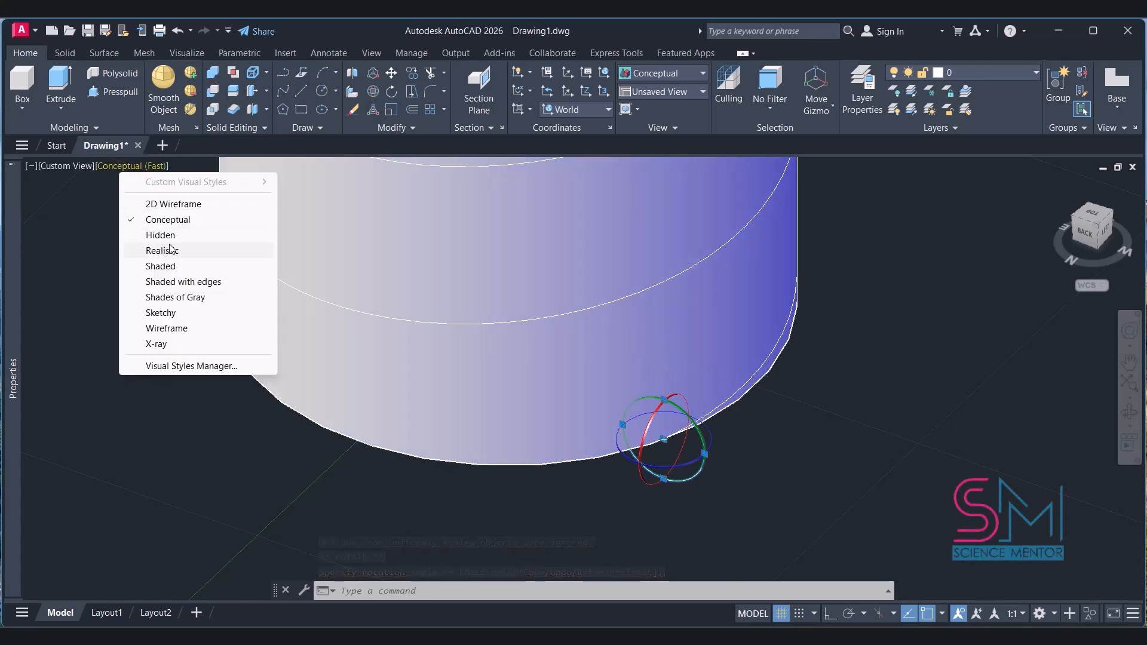
pyautogui.click(177, 206)
pyautogui.click(1092, 214)
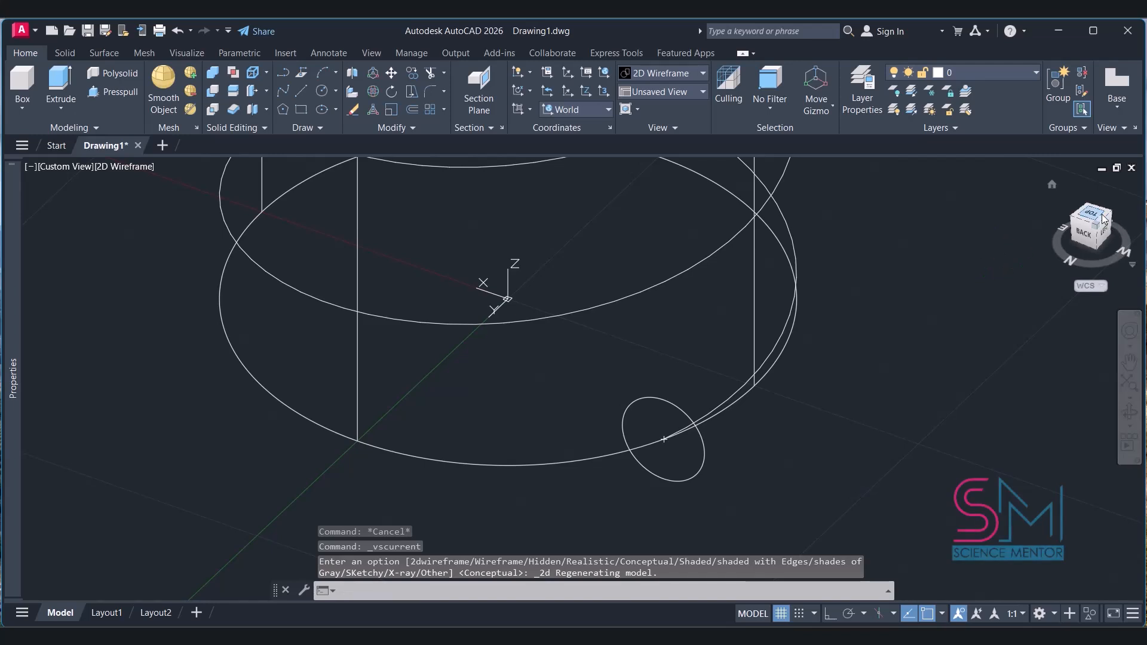
pyautogui.scroll(12, 609, 399)
pyautogui.scroll(2, 704, 382)
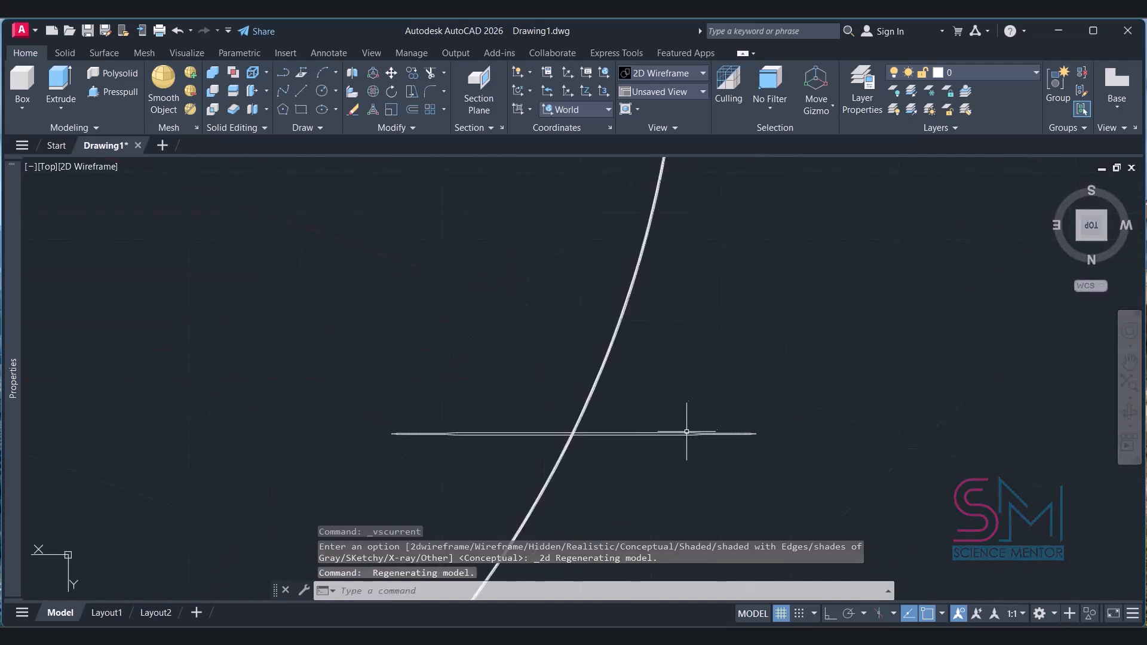
pyautogui.click(641, 435)
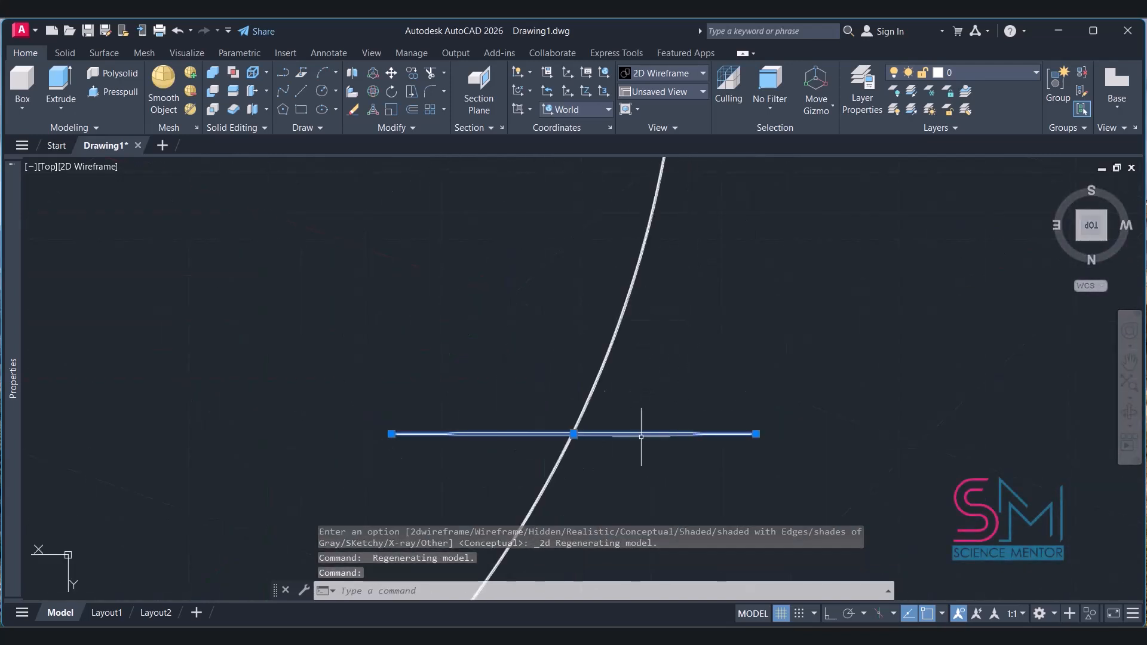
pyautogui.click(362, 112)
pyautogui.click(573, 433)
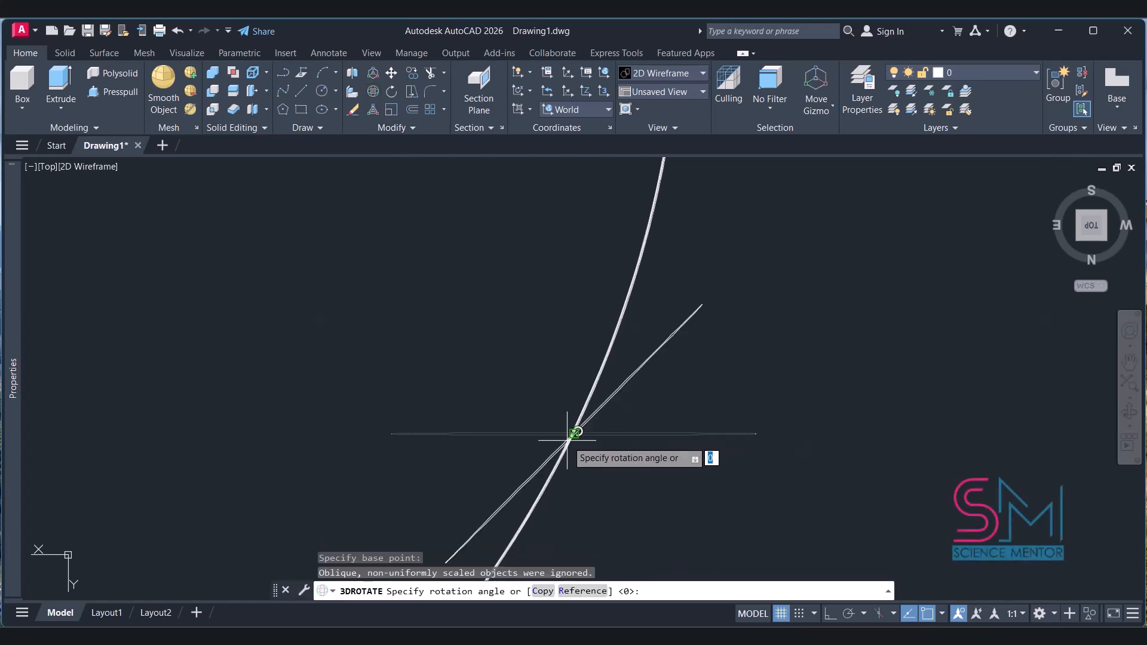
pyautogui.click(638, 464)
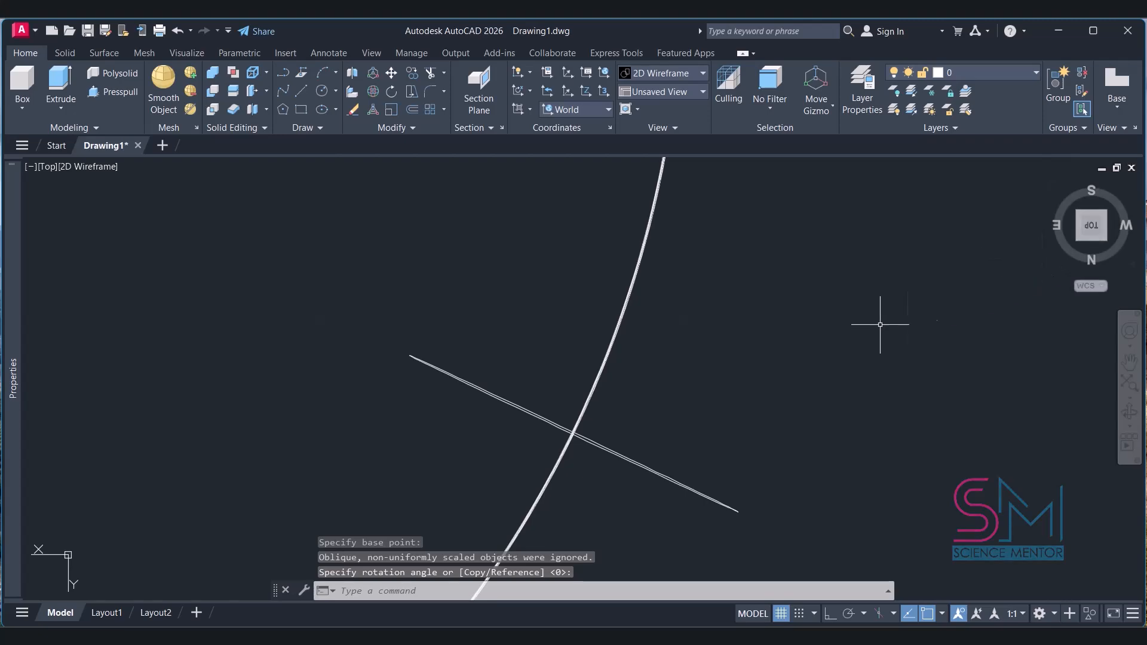
# Convert the small circle at the helix start into a region
pyautogui.scroll(-3, 878, 317)
pyautogui.click(1105, 240)
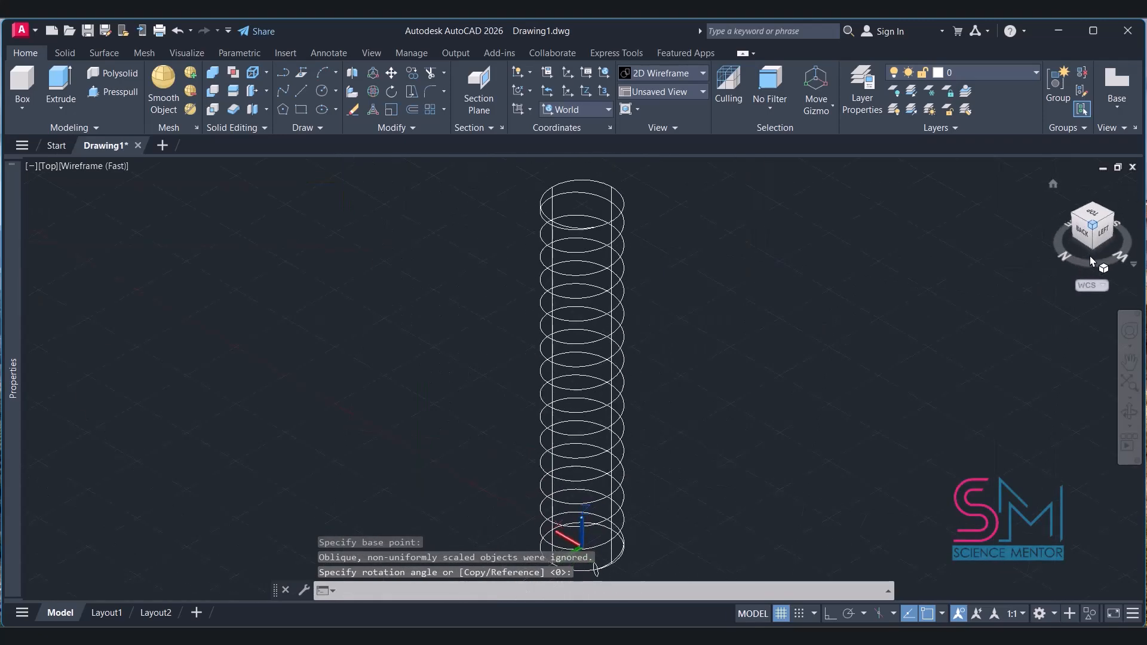
pyautogui.scroll(4, 614, 557)
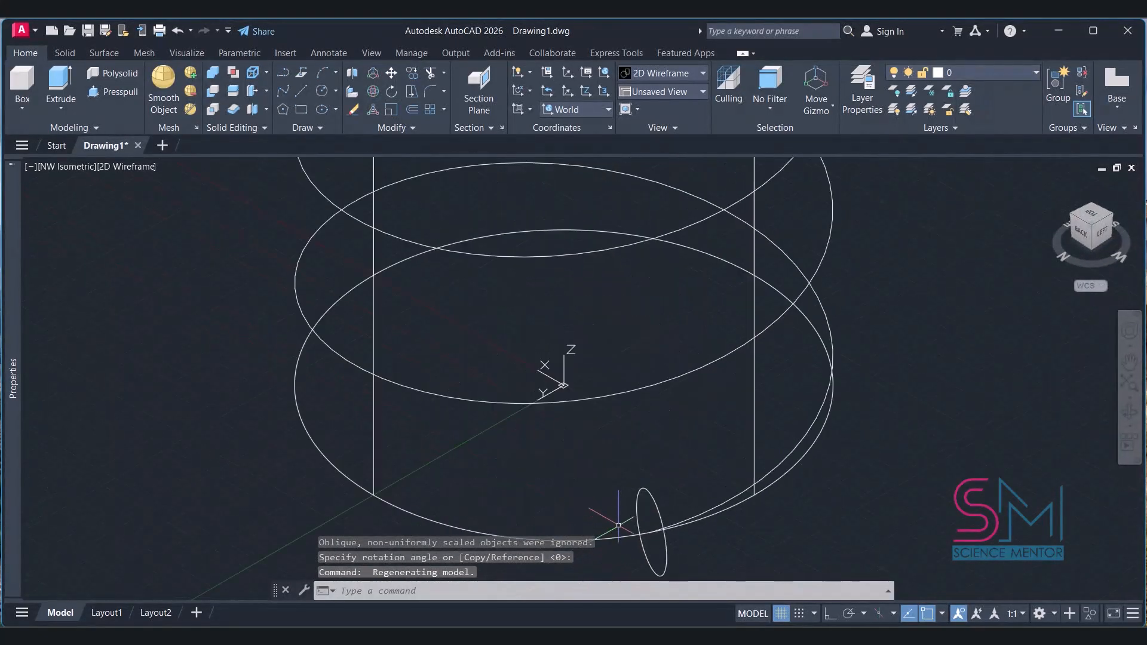
pyautogui.scroll(-2, 620, 524)
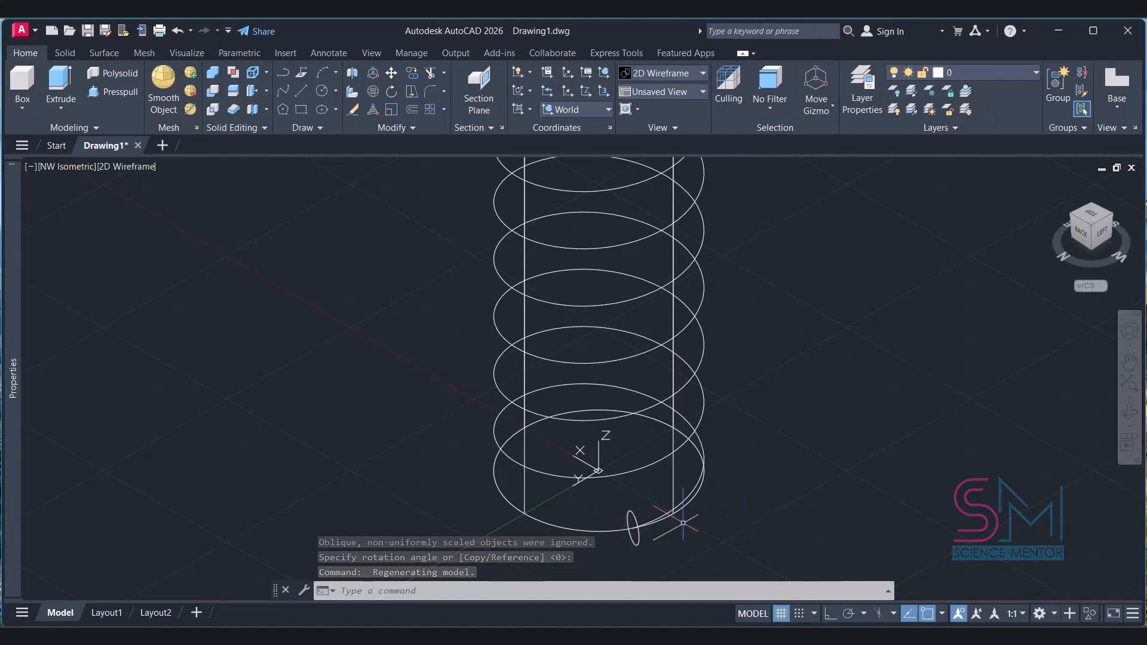
pyautogui.click(631, 526)
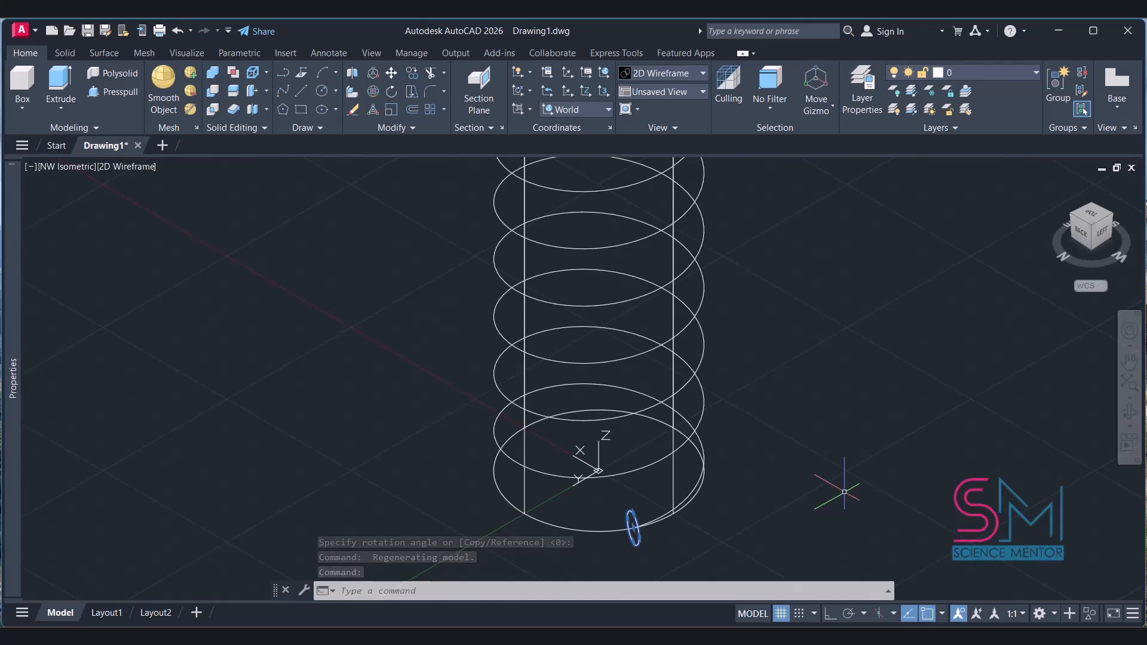
pyautogui.write('REGION')
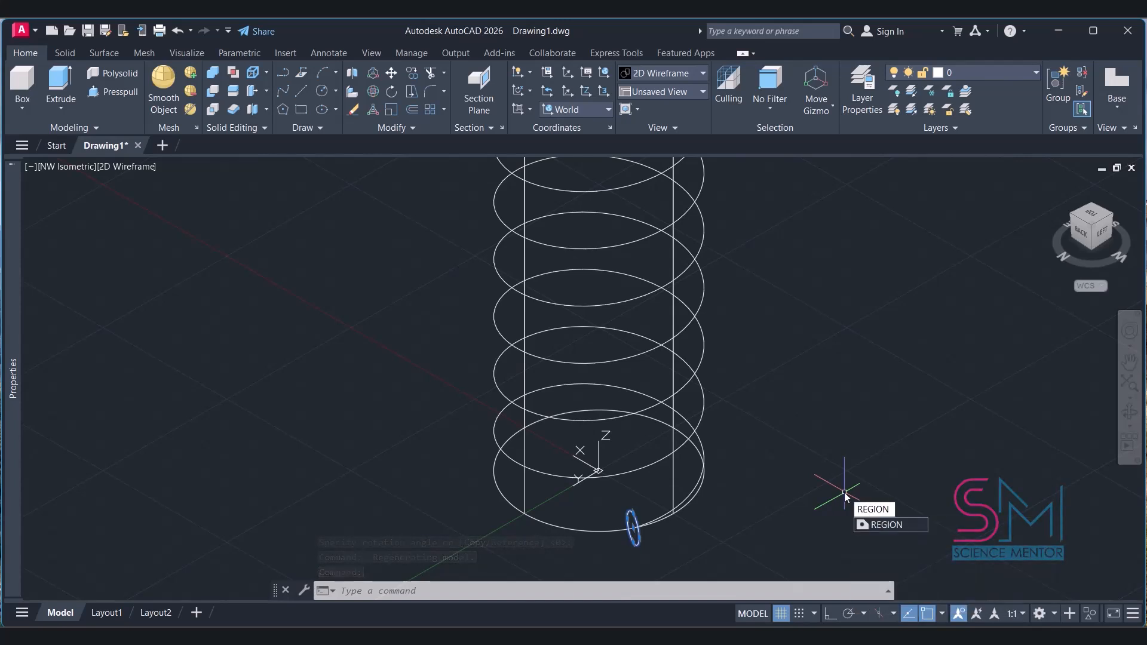
pyautogui.press('Return')
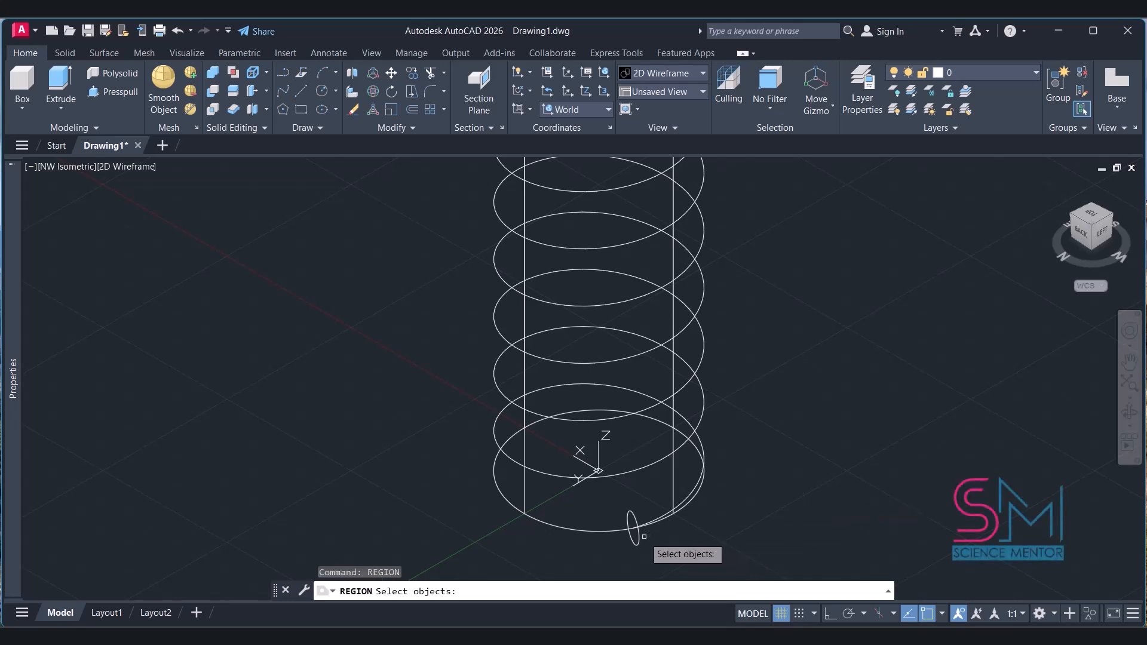
pyautogui.click(641, 536)
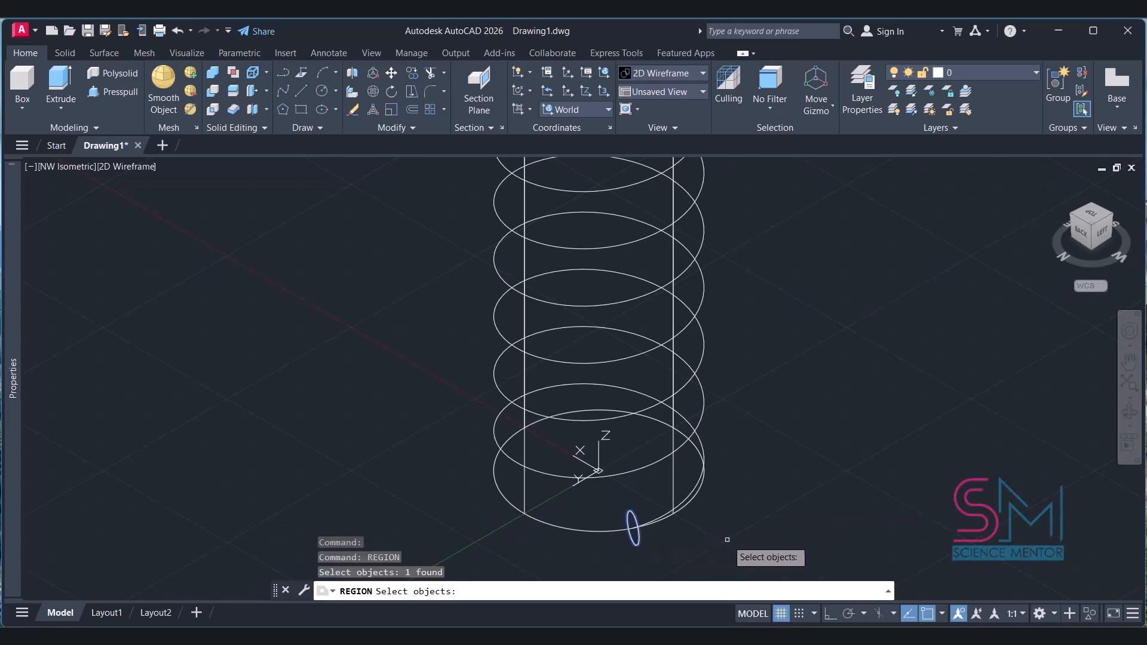
pyautogui.press('Return')
# Set the visual style back to Conceptual, with the whole cylinder in view
pyautogui.click(123, 166)
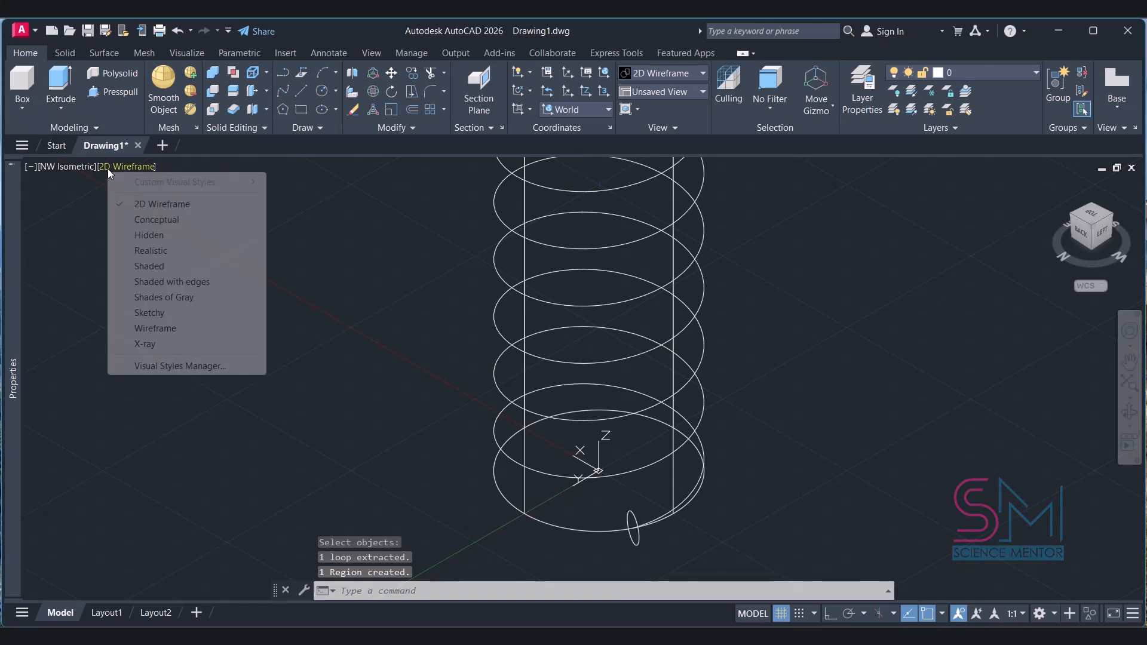
pyautogui.click(156, 218)
pyautogui.scroll(10, 724, 546)
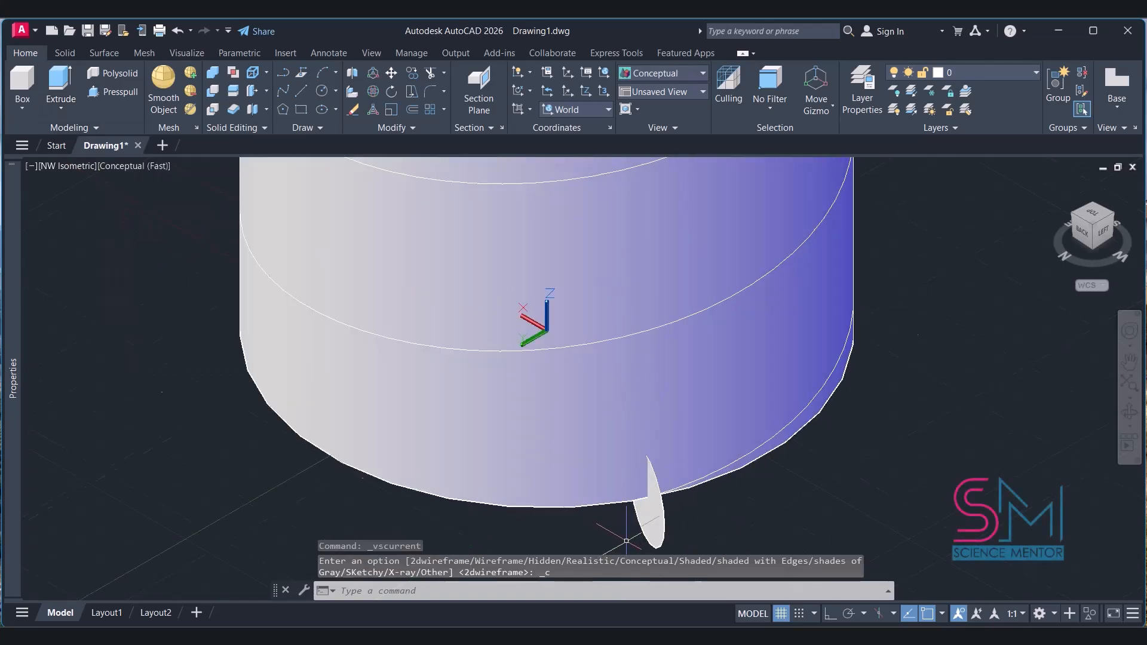
pyautogui.scroll(-8, 739, 425)
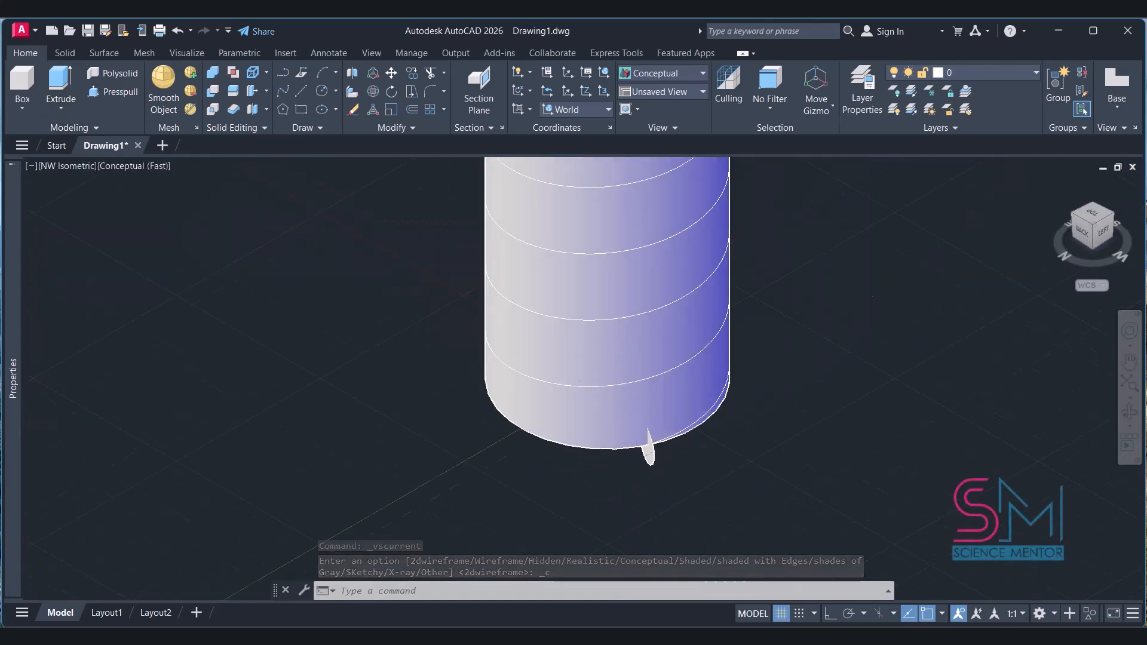
pyautogui.moveTo(761, 249); pyautogui.dragTo(697, 275, button='middle')
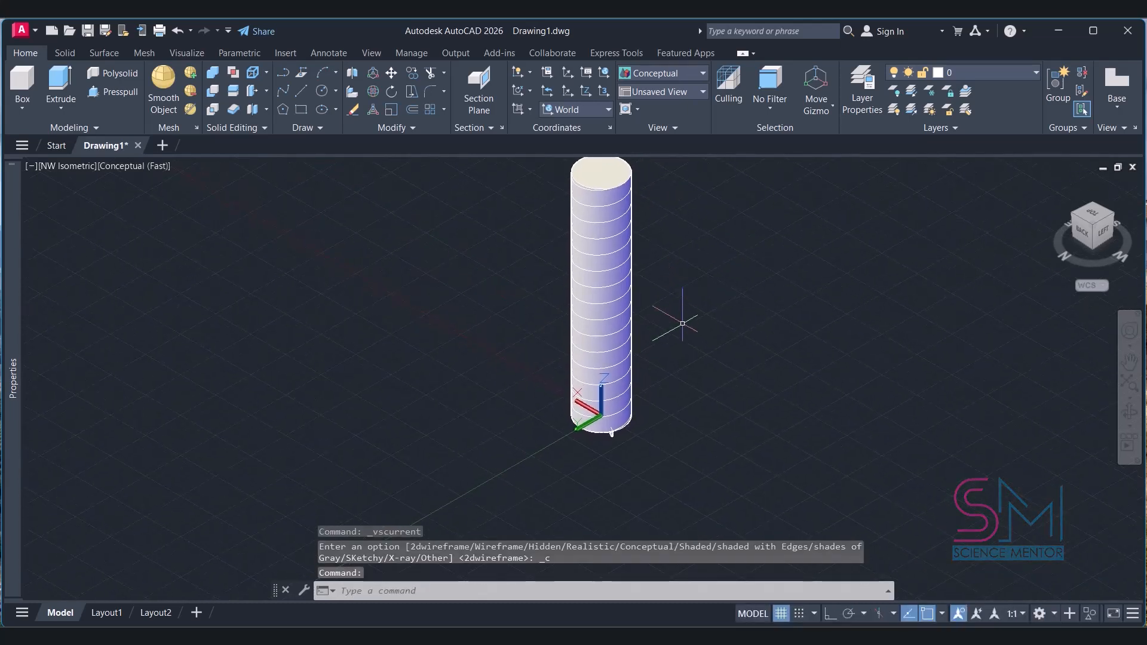
# Sweep the circular region along the helix path as a solid
pyautogui.click(64, 52)
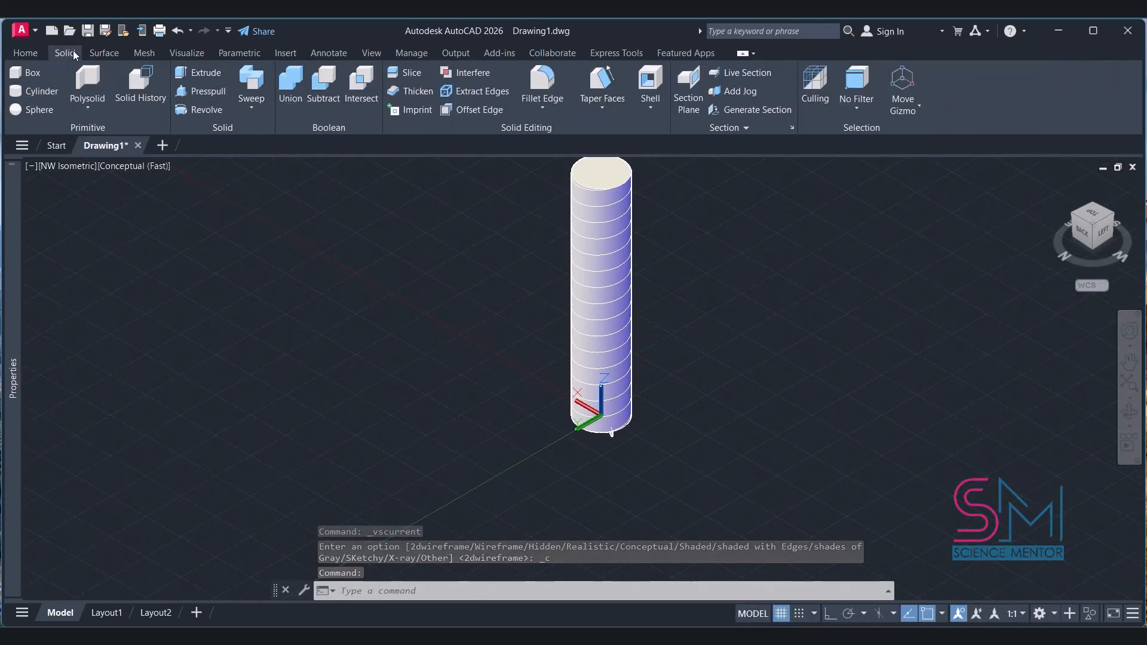
pyautogui.click(252, 83)
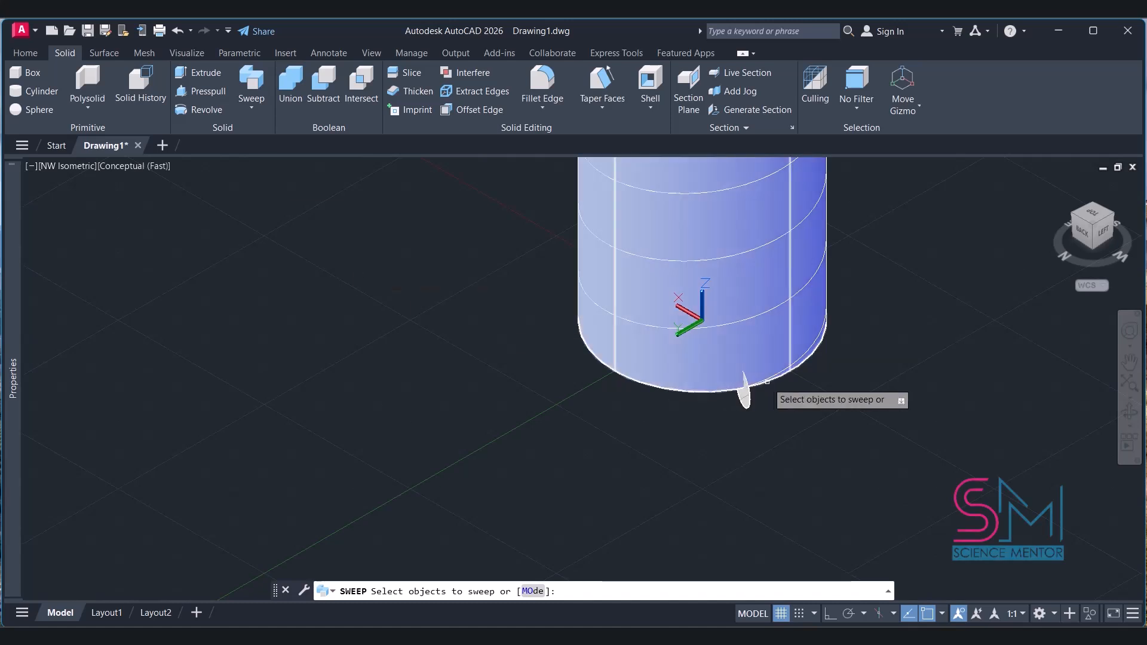
pyautogui.click(744, 395)
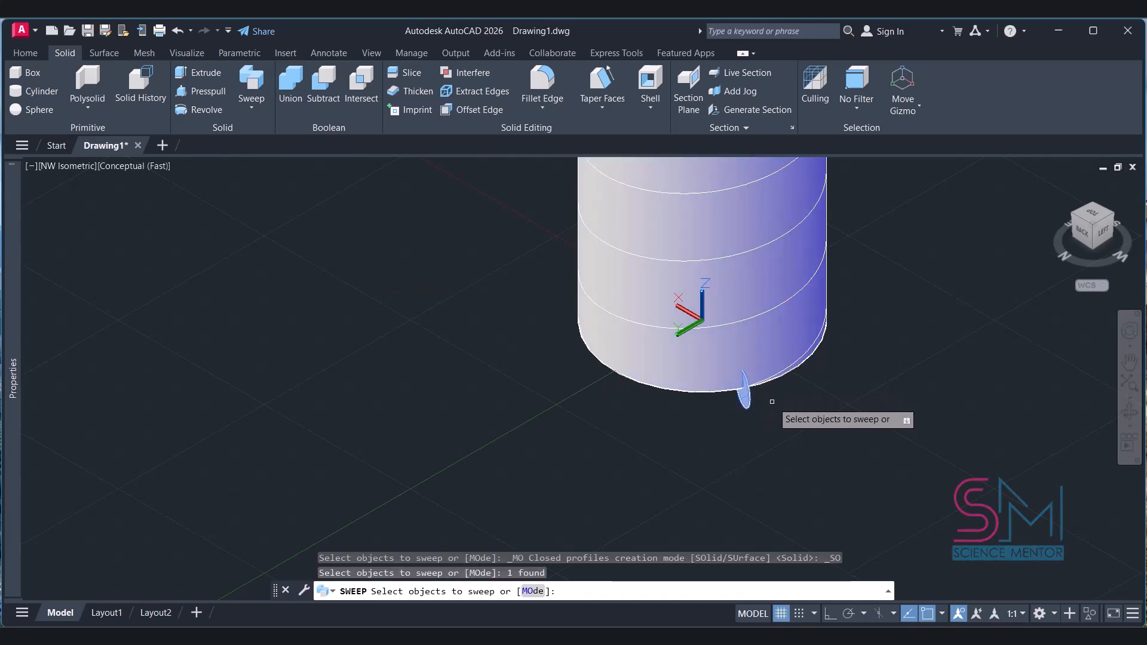
pyautogui.press('Return')
pyautogui.click(787, 368)
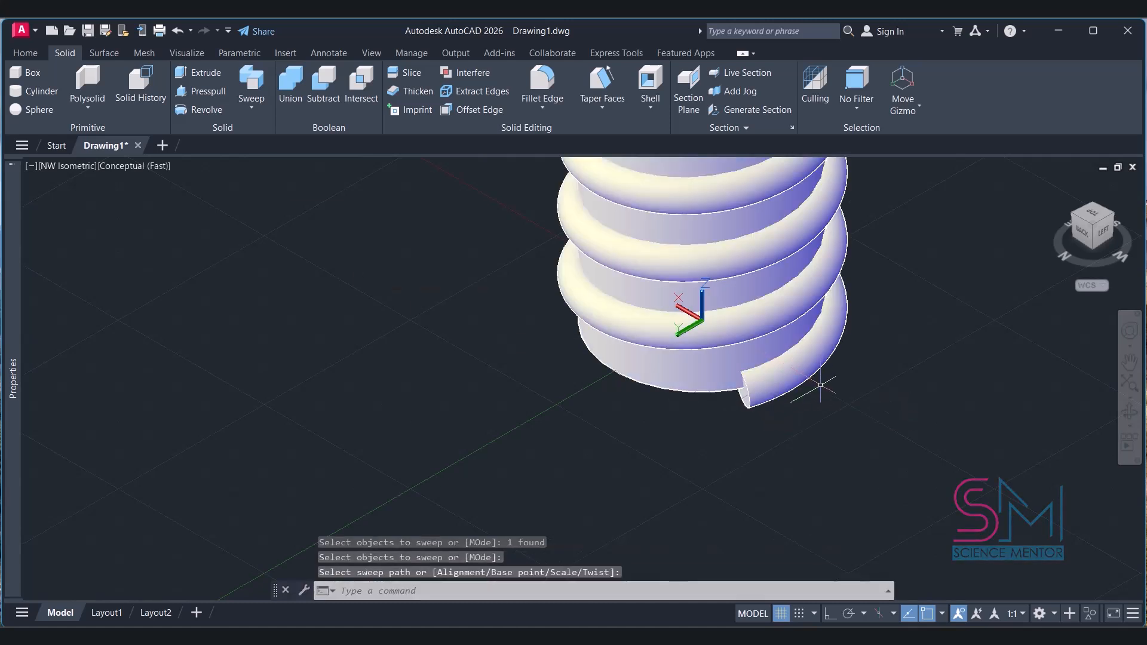
# Examine the swept coil around the cylinder from above, from the left side and in SW Isometric view
pyautogui.scroll(-6, 821, 384)
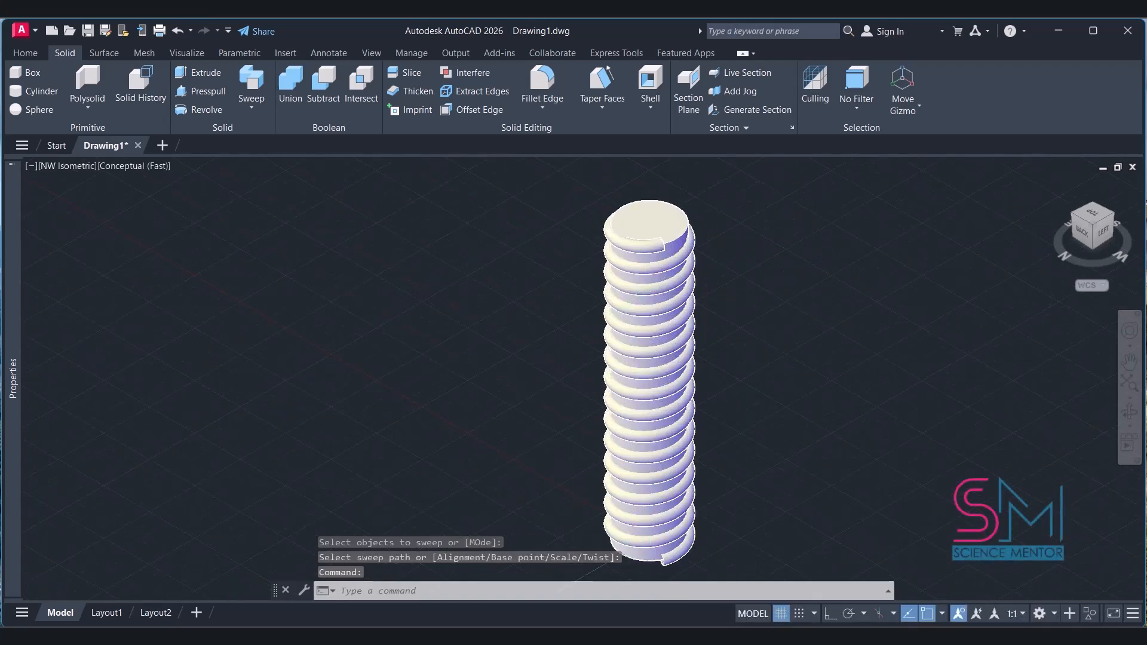
pyautogui.click(1092, 217)
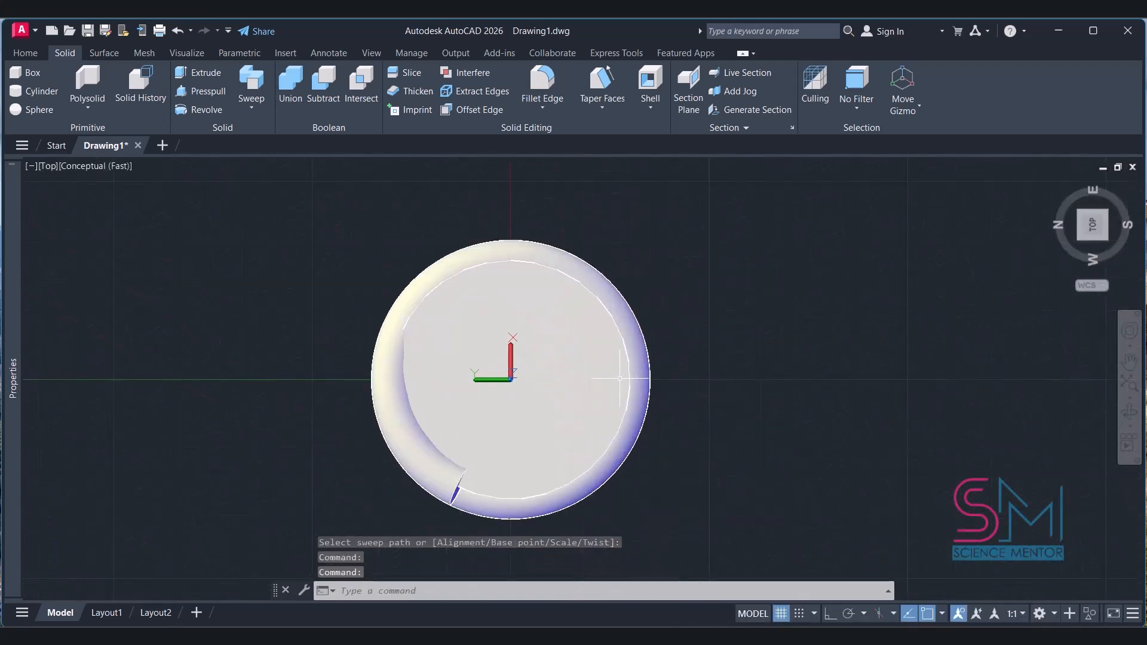
pyautogui.click(1104, 242)
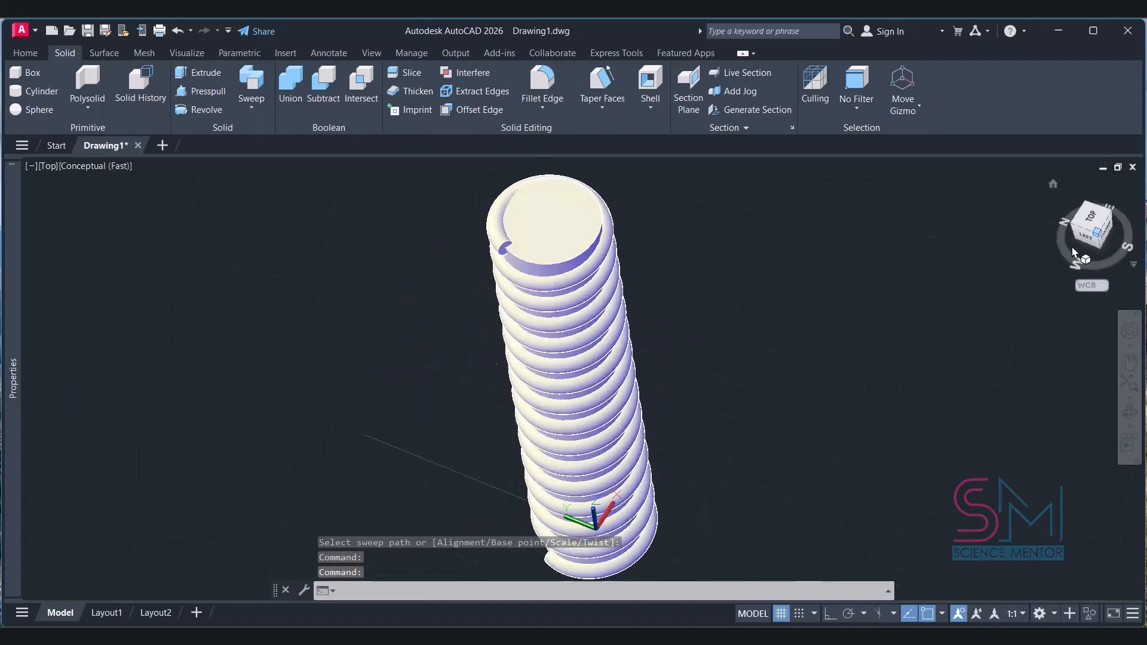
pyautogui.scroll(3, 499, 423)
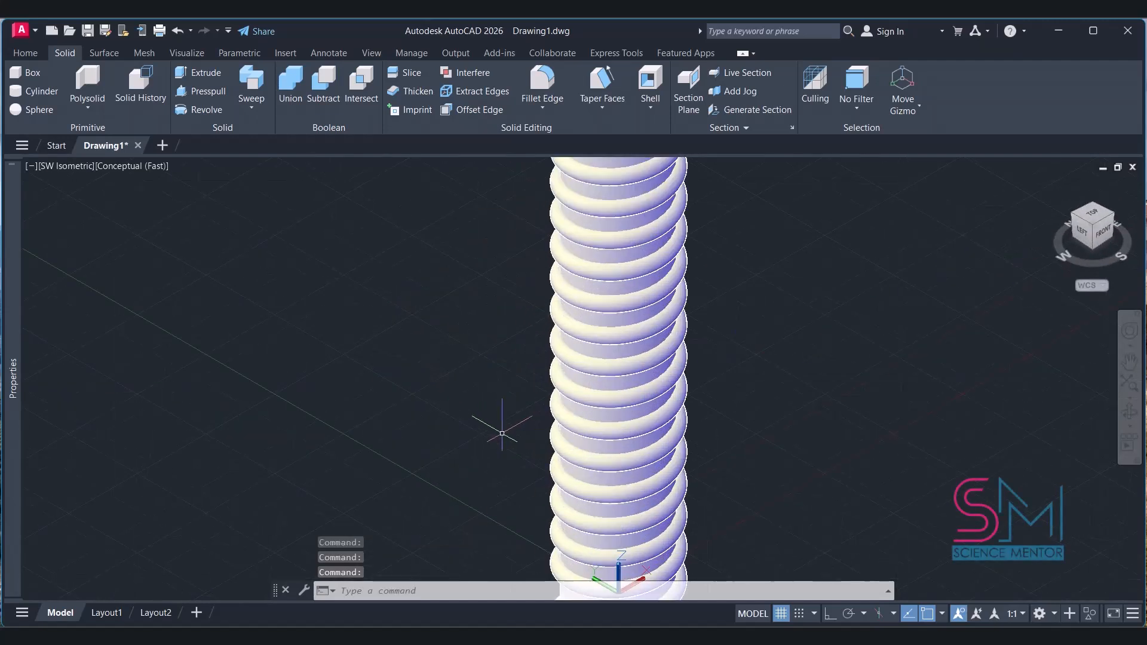
pyautogui.click(1087, 238)
pyautogui.scroll(3, 633, 434)
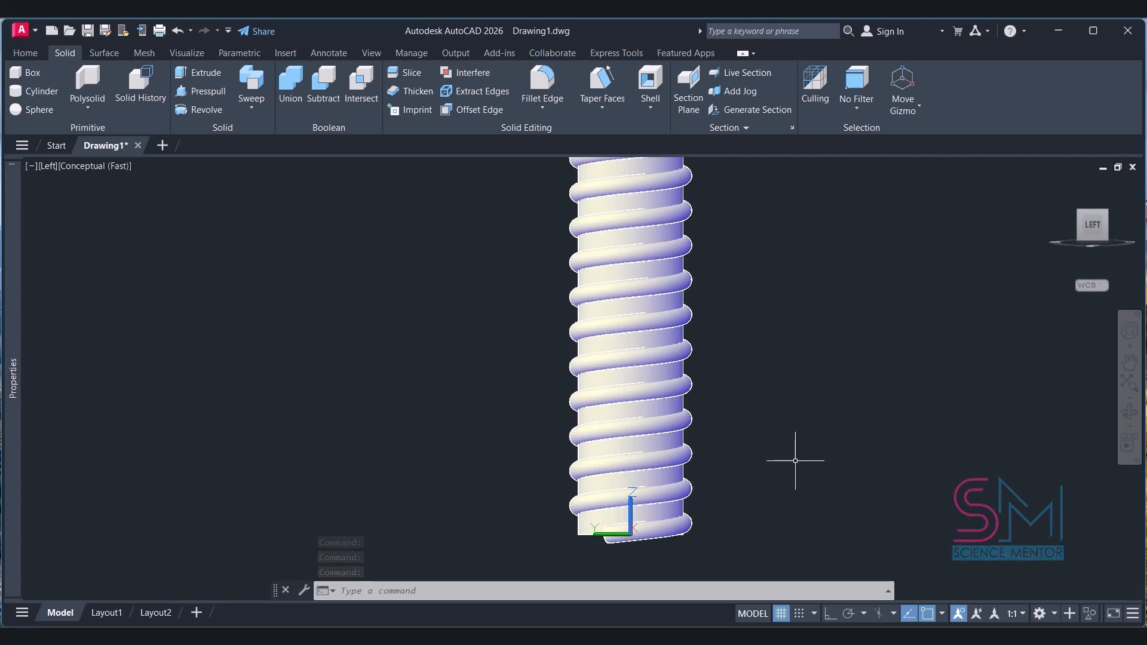
pyautogui.scroll(-2, 795, 461)
pyautogui.click(1107, 211)
pyautogui.scroll(-4, 778, 330)
pyautogui.scroll(3, 778, 344)
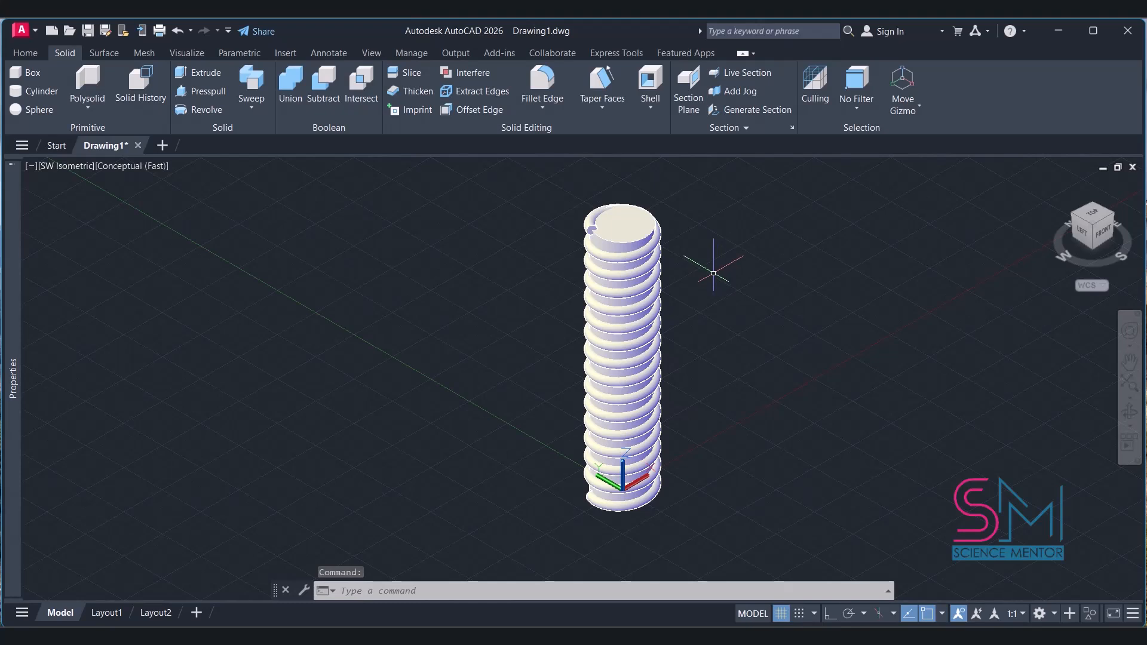
pyautogui.scroll(2, 351, 239)
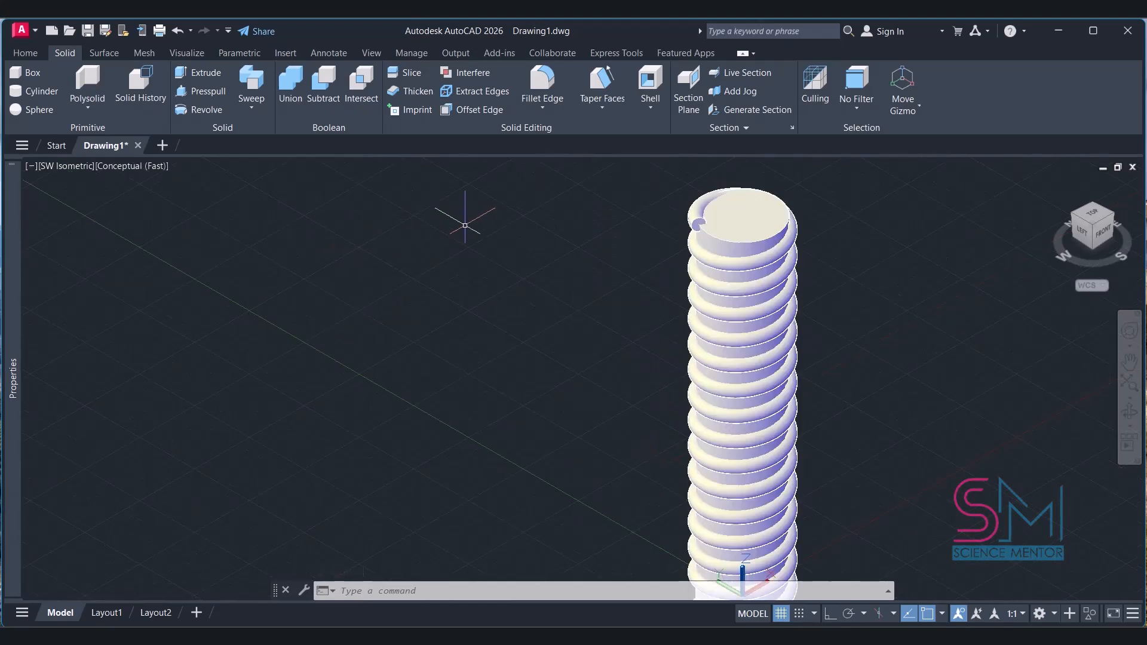
# Subtract the swept helical coil from the cylinder to cut a helical groove
pyautogui.click(327, 81)
pyautogui.scroll(-2, 551, 257)
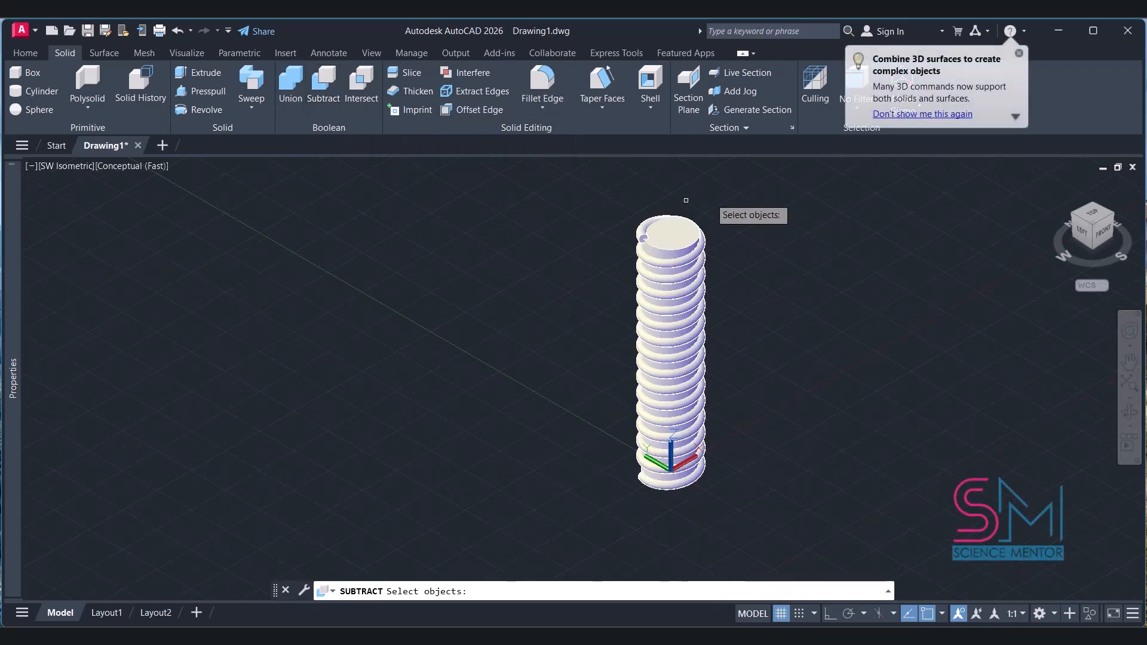
pyautogui.scroll(2, 756, 225)
pyautogui.click(626, 245)
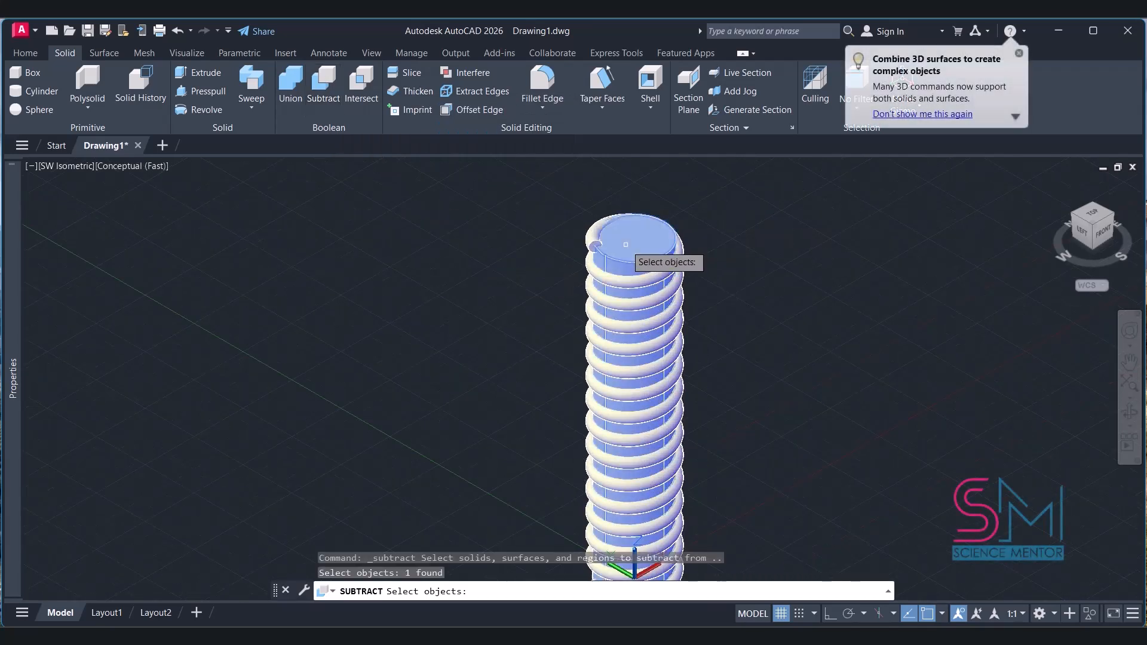
pyautogui.press('Return')
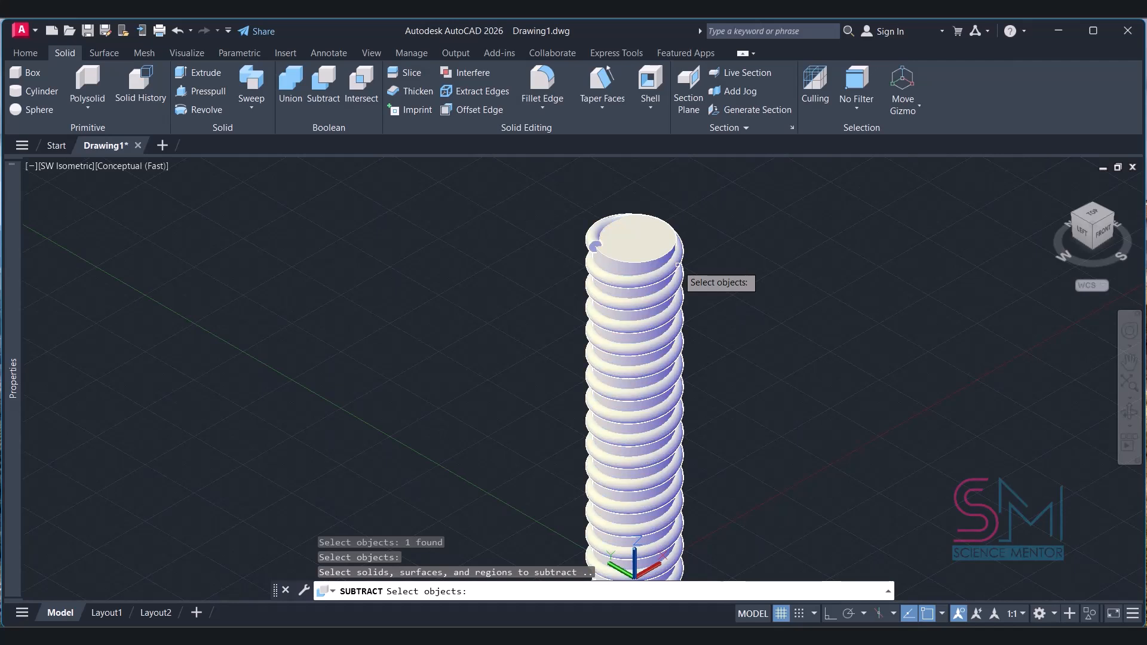
pyautogui.click(678, 264)
pyautogui.press('Return')
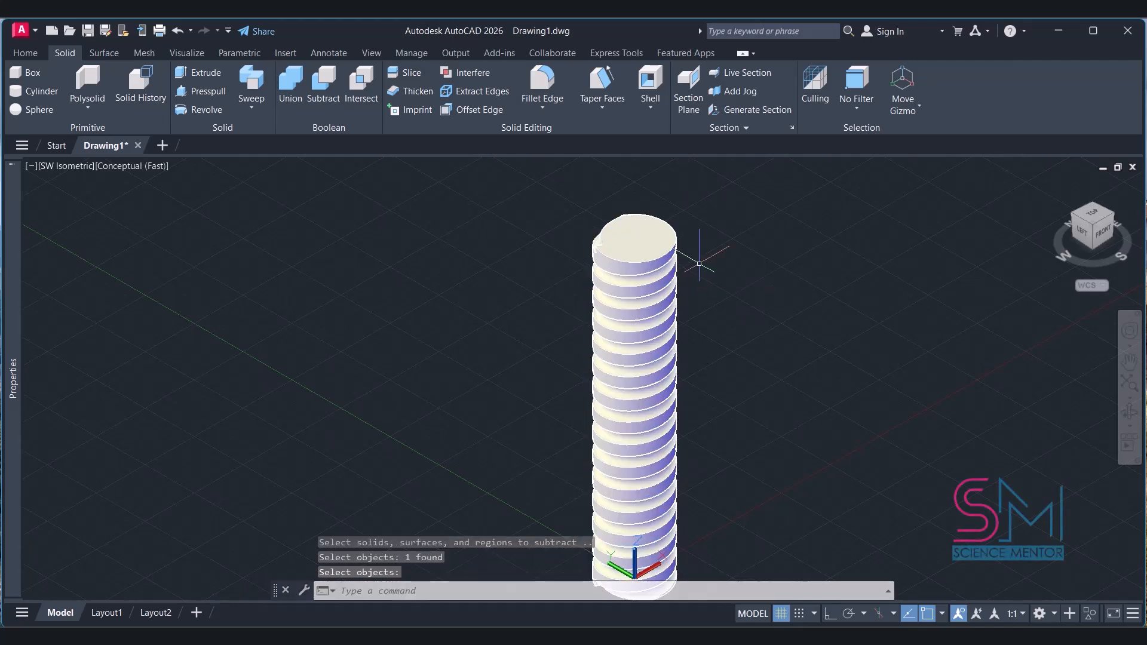
# Inspect the grooved cylinder from the left side and in SW Isometric view
pyautogui.scroll(-2, 614, 319)
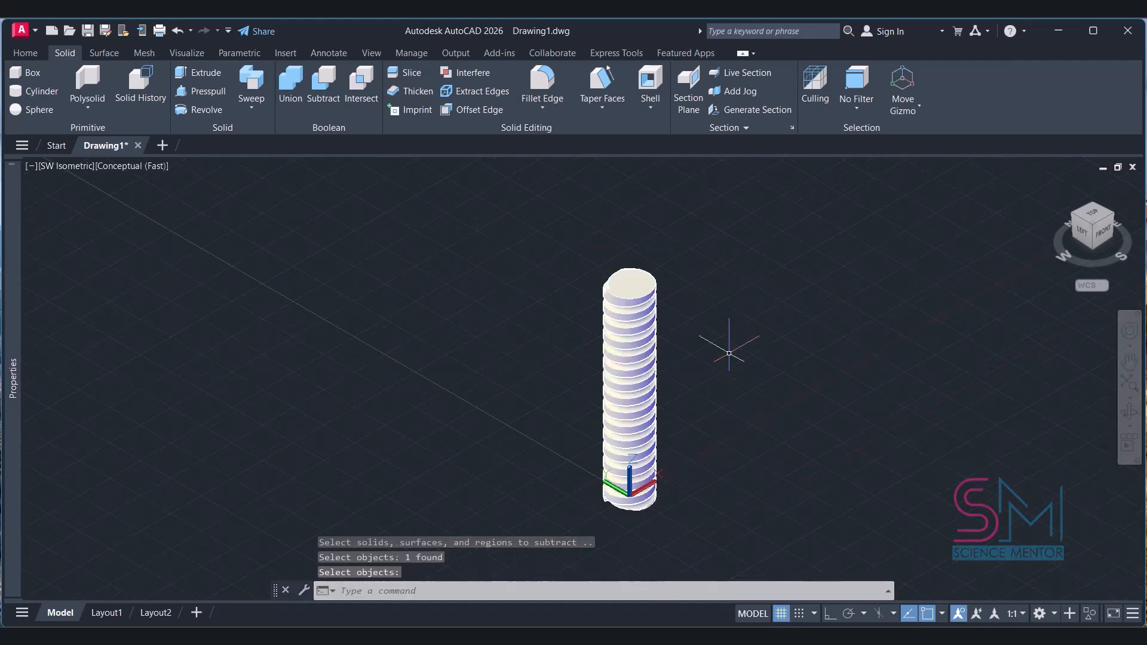
pyautogui.click(1084, 232)
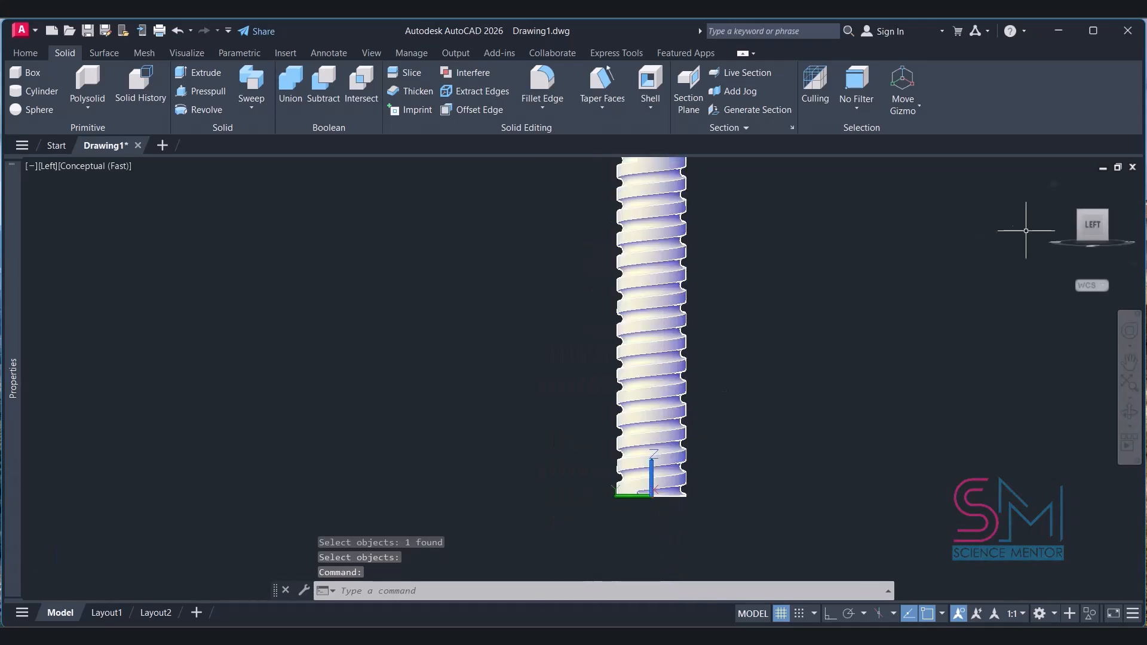
pyautogui.click(1107, 211)
pyautogui.scroll(-5, 742, 306)
pyautogui.scroll(3, 753, 305)
pyautogui.scroll(3, 674, 263)
pyautogui.scroll(-4, 675, 266)
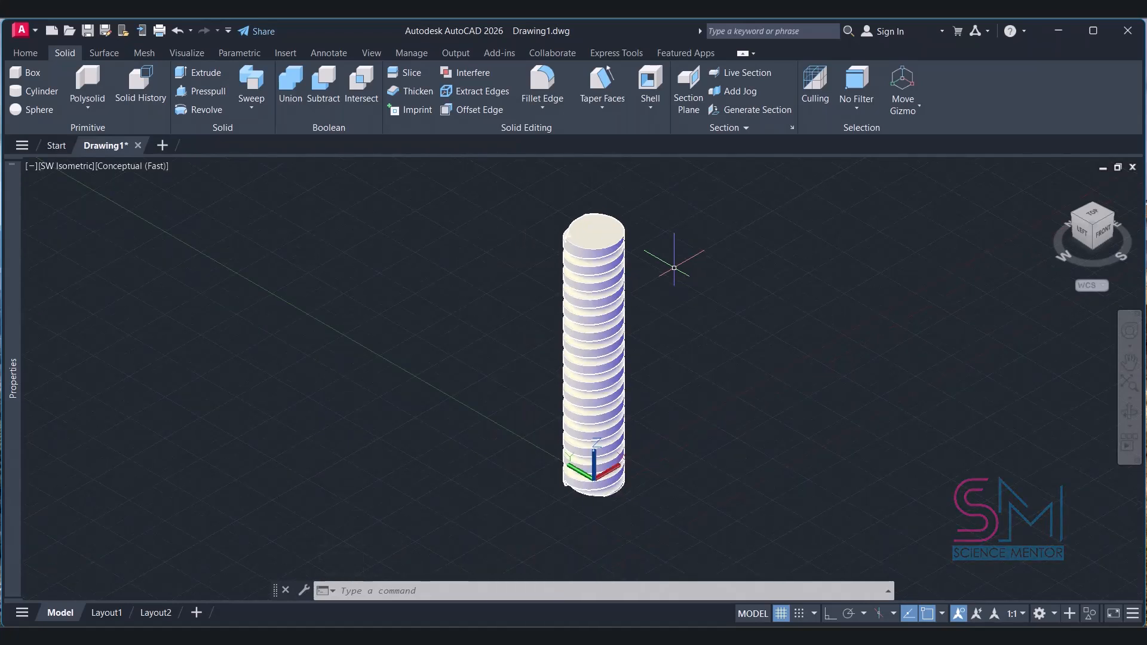
# Set the default elevation to 15 with the default thickness kept
pyautogui.click(25, 53)
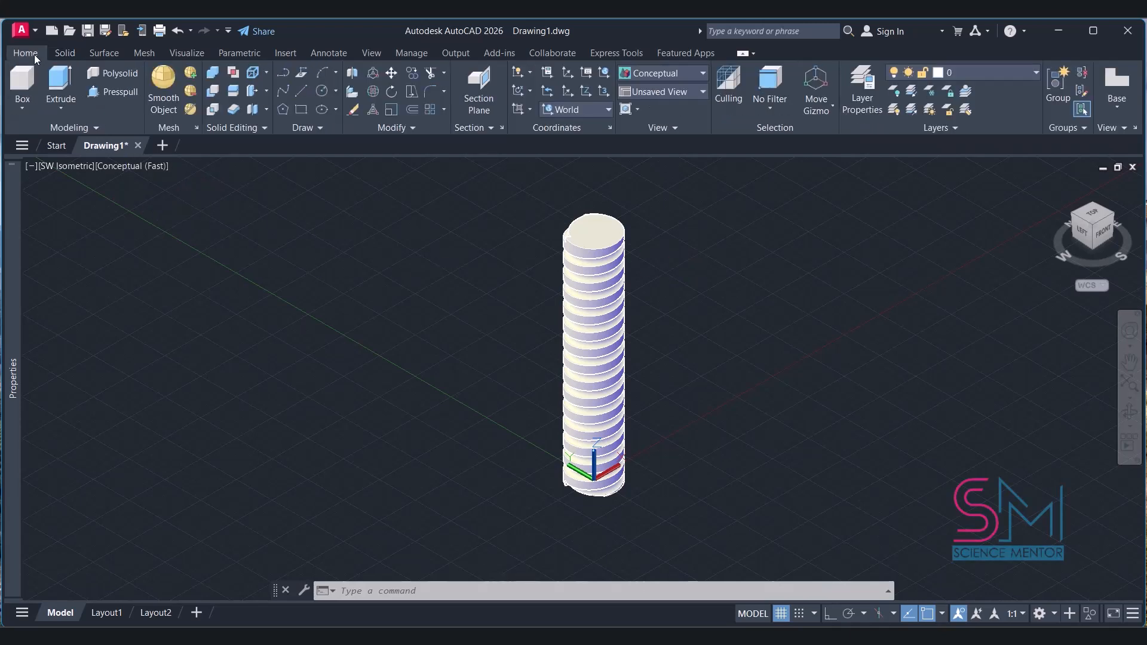
pyautogui.write('elev')
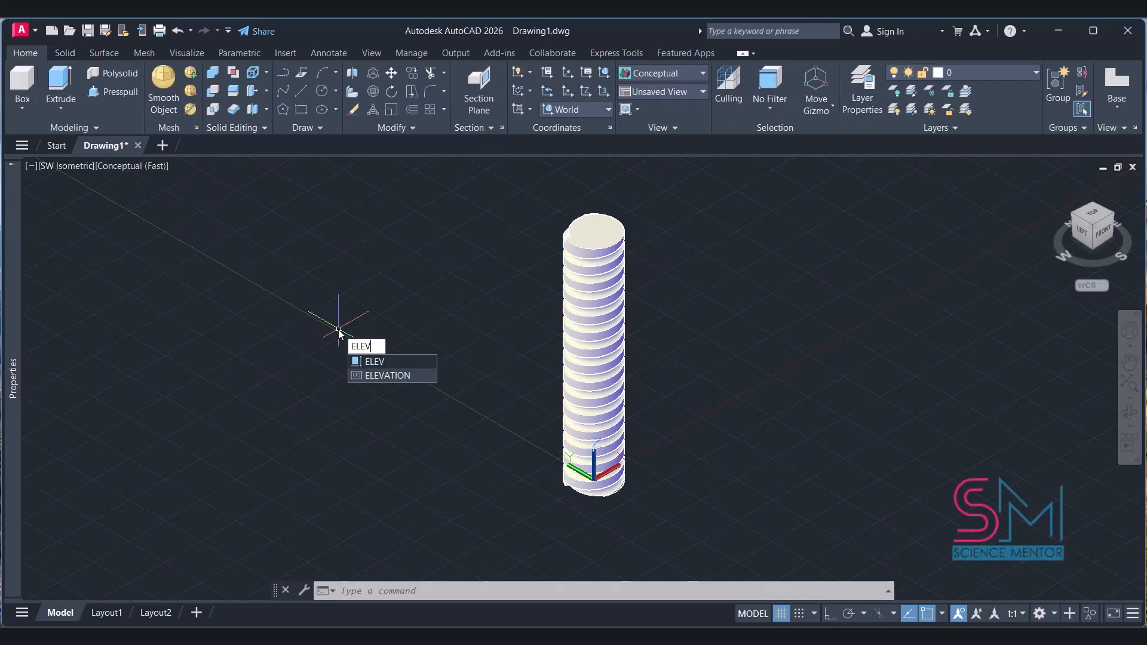
pyautogui.press('Return')
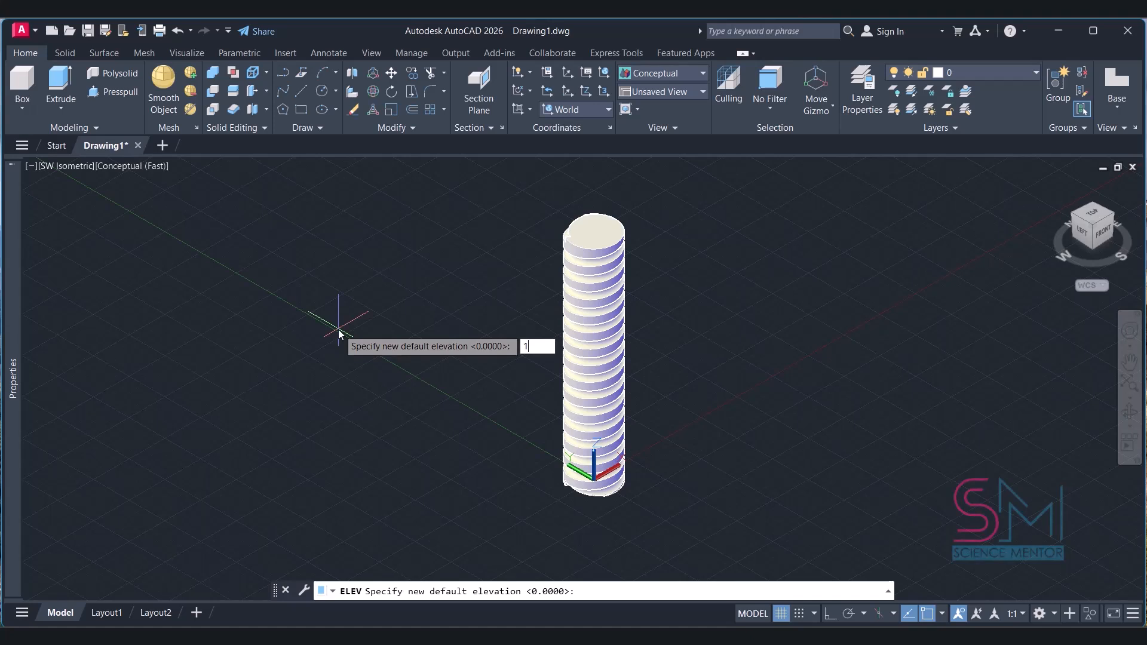
pyautogui.write('15')
pyautogui.press('Return')
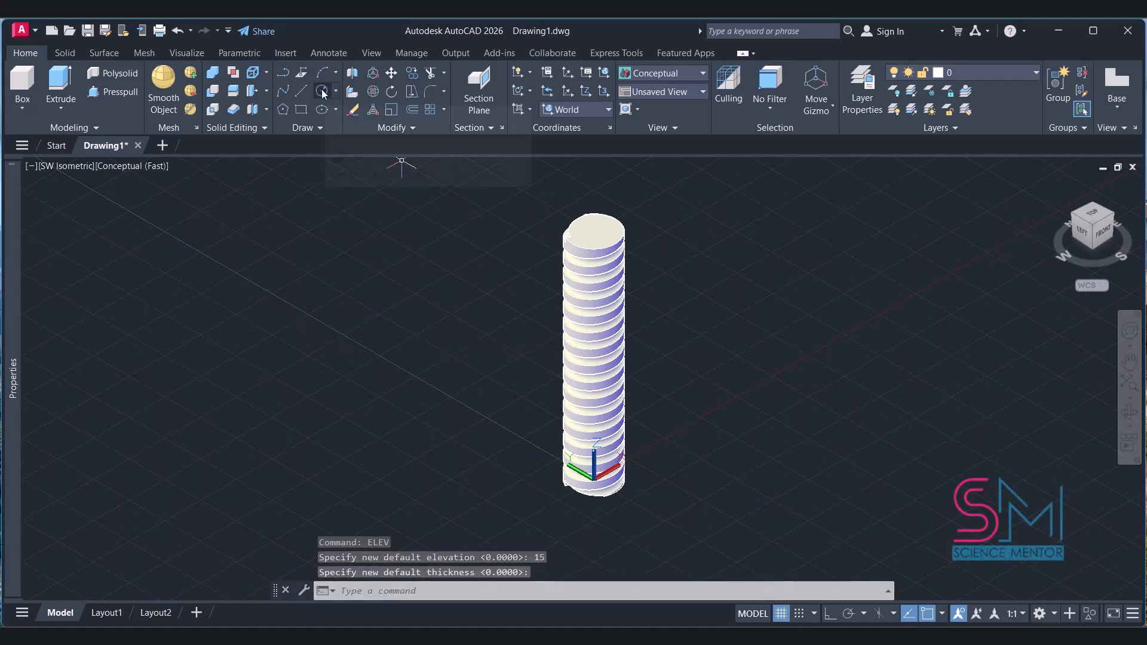
# Draw a circle of diameter 5.5 centred at 0,0 on top of the threaded cylinder
pyautogui.click(323, 108)
pyautogui.write('0,.')
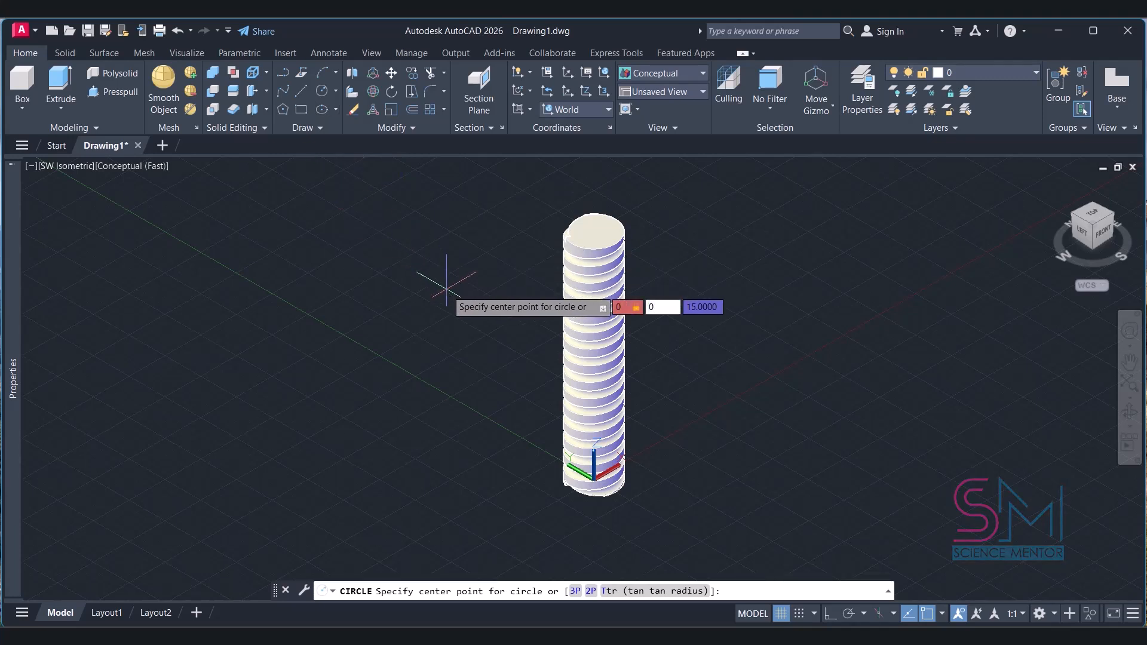
pyautogui.press('Return')
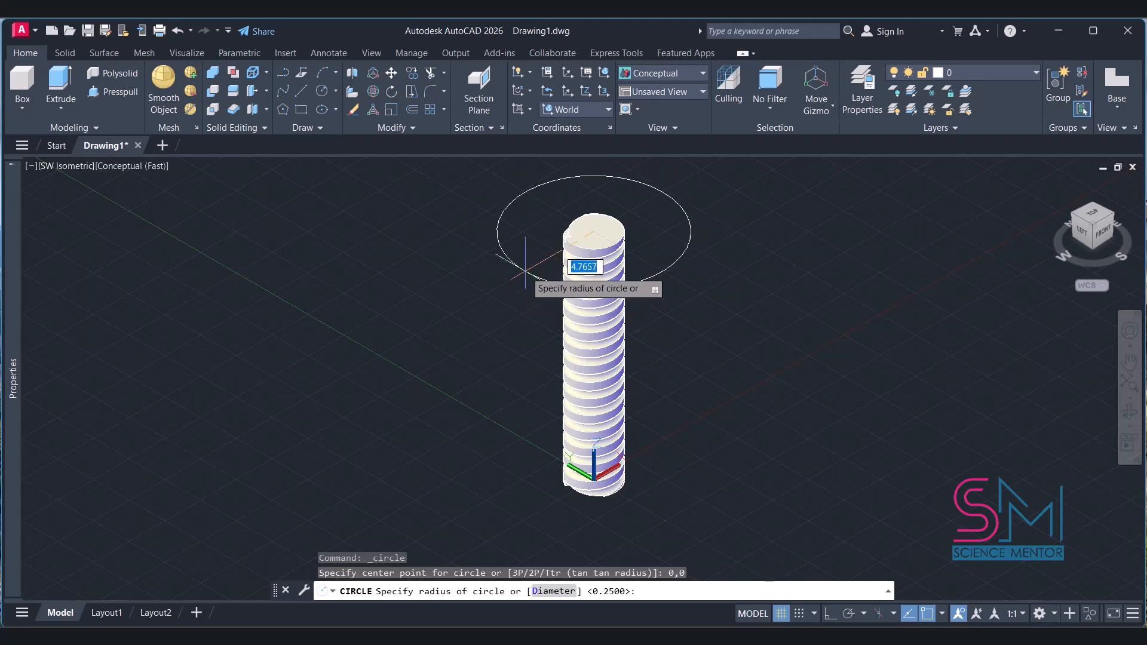
pyautogui.write('D')
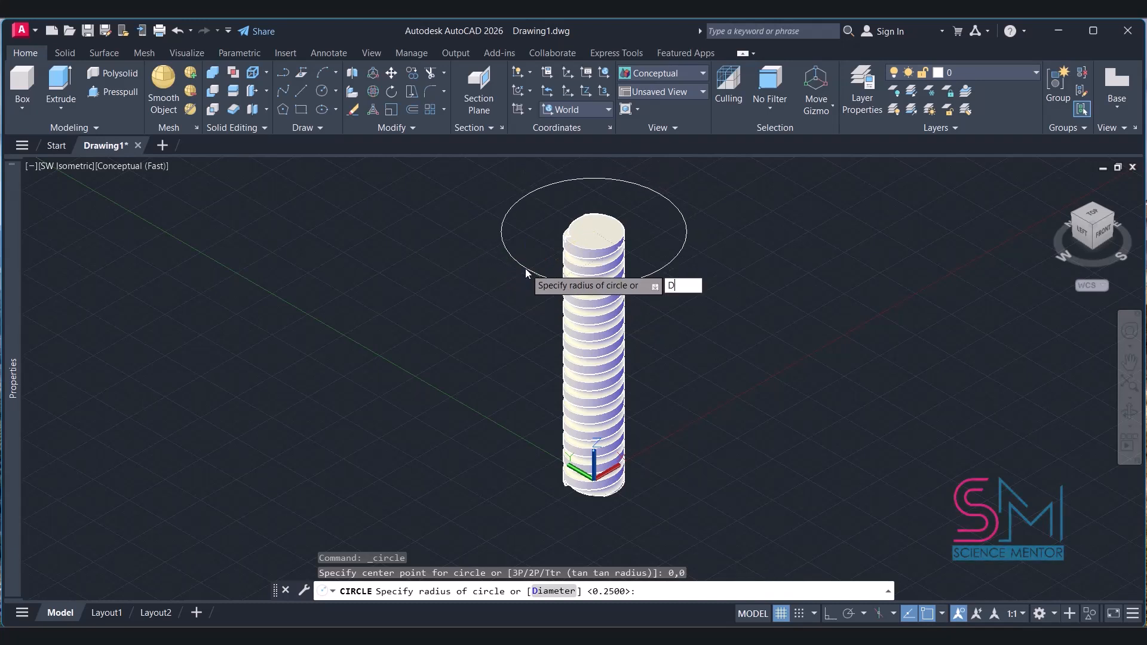
pyautogui.press('Return')
pyautogui.write('5')
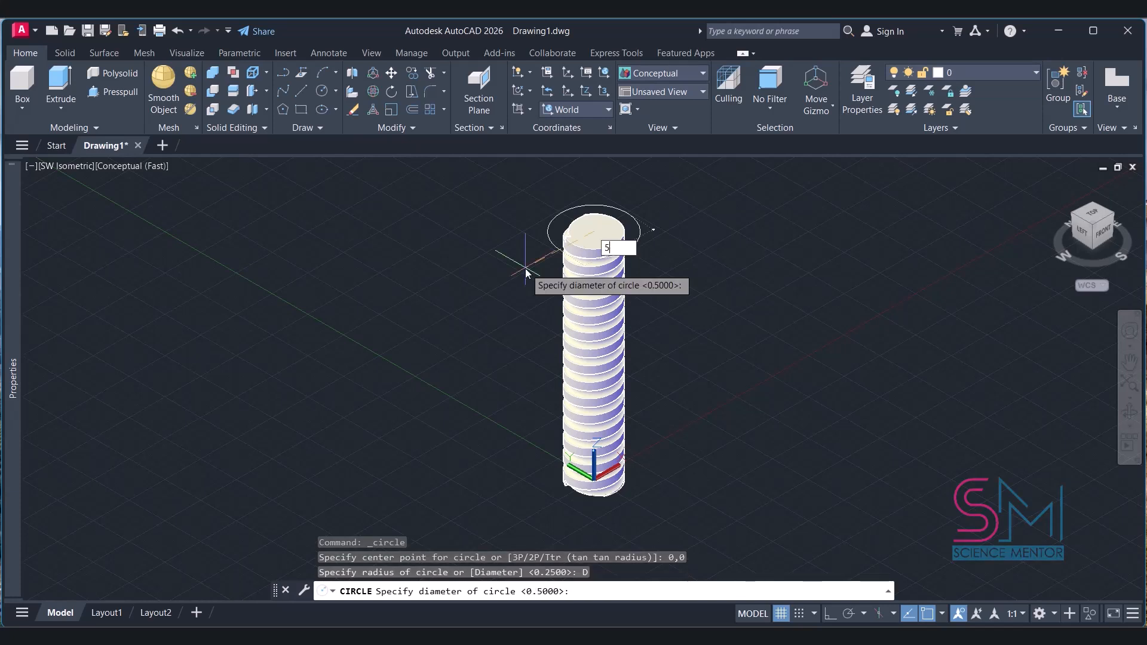
pyautogui.write('.5')
pyautogui.press('Return')
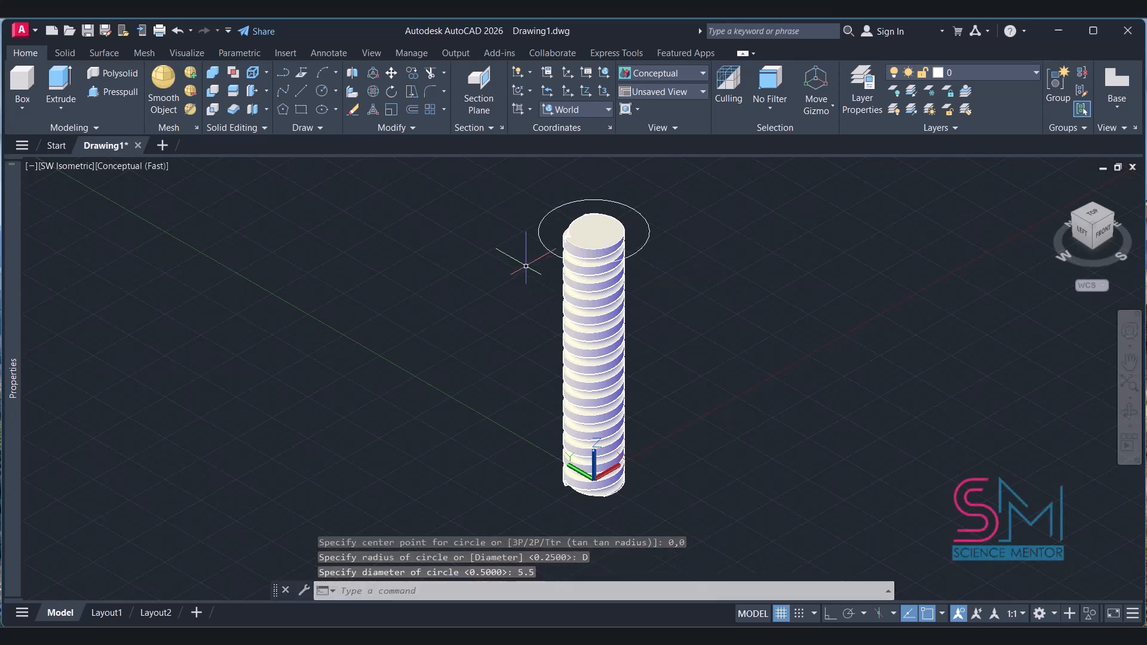
# Extrude the 5.5-diameter circle to a height of 3 to form the screw head
pyautogui.click(649, 230)
pyautogui.click(66, 84)
pyautogui.write('3')
pyautogui.press('Return')
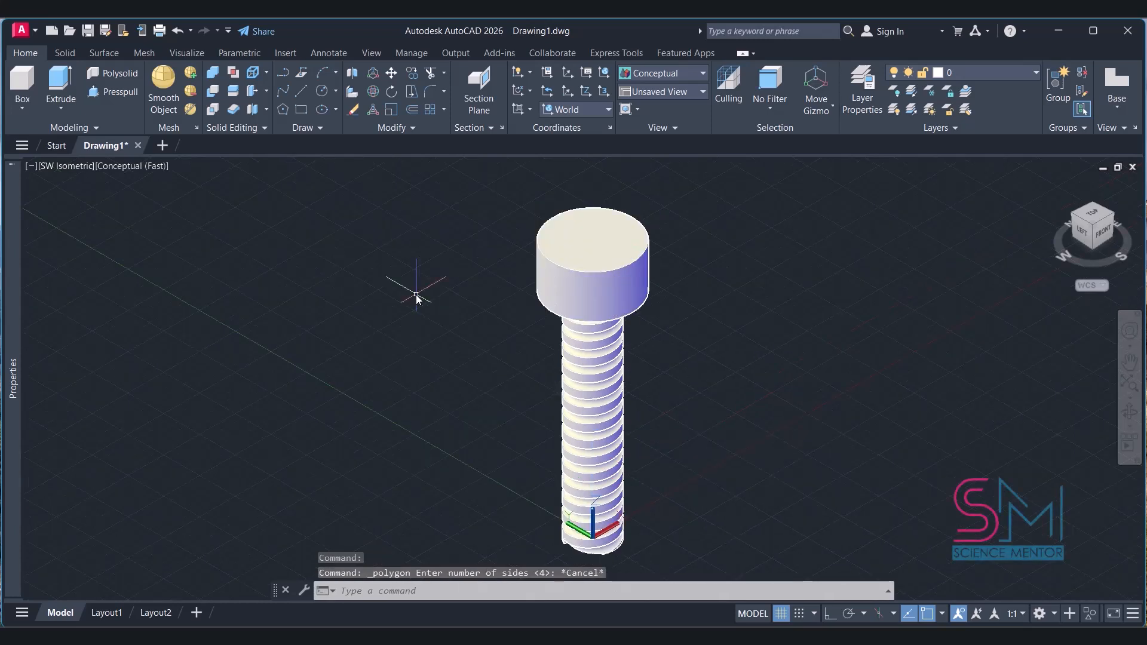
# Set the default elevation to 16 and switch the visual style to 2D Wireframe
pyautogui.write('elev')
pyautogui.press('Return')
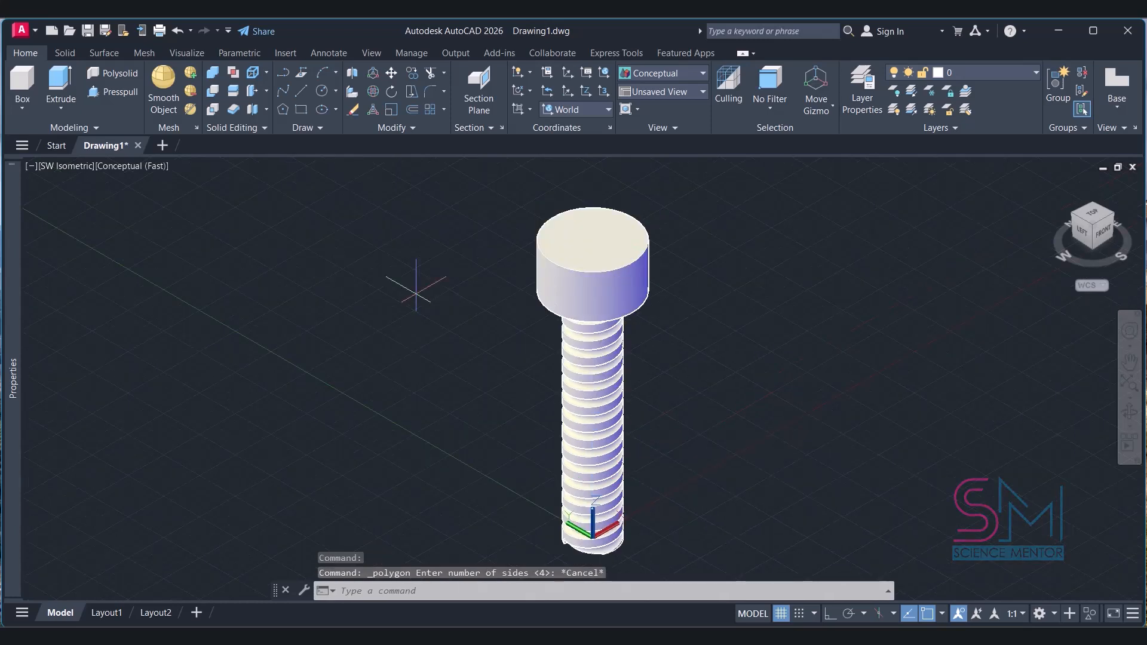
pyautogui.write('16')
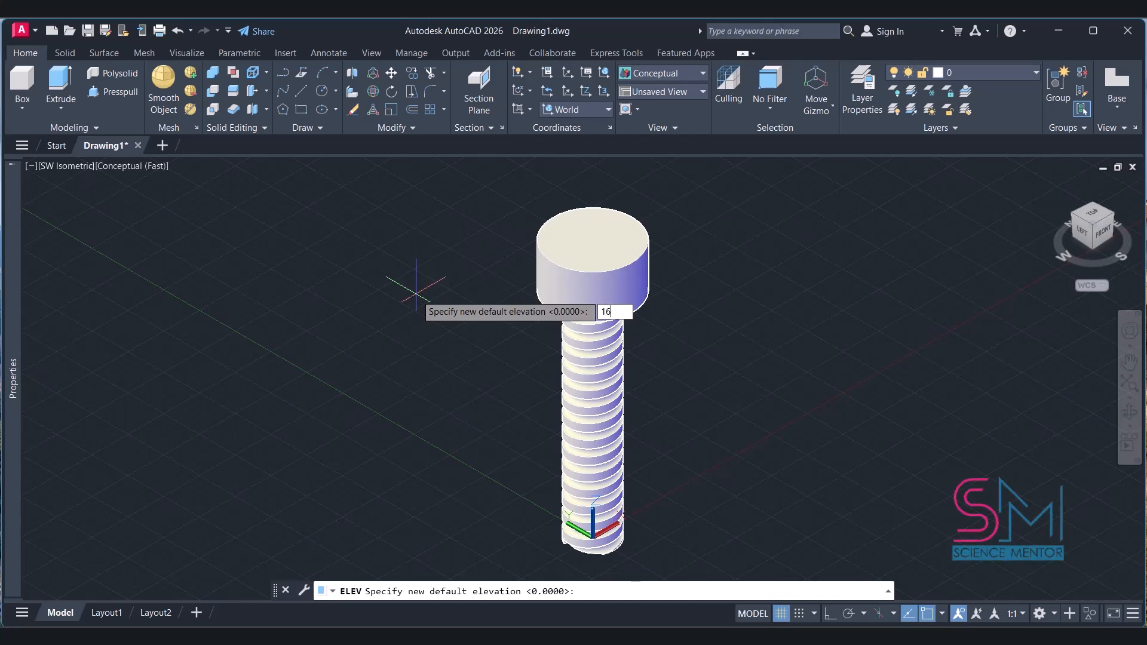
pyautogui.press('Return')
pyautogui.press('Return')
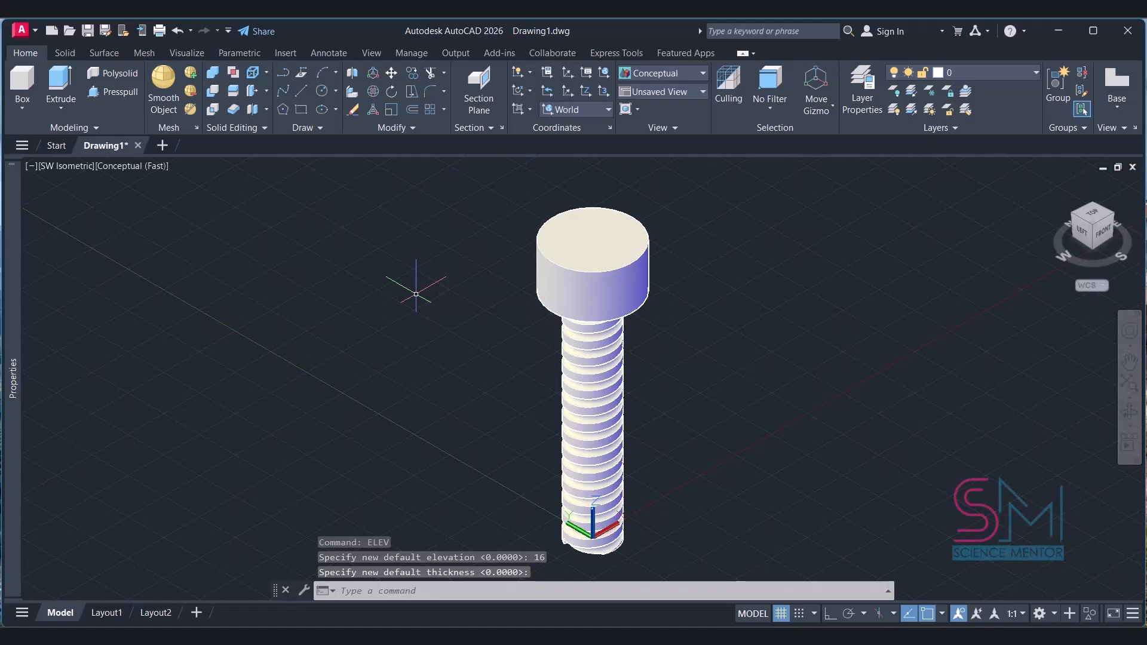
pyautogui.click(128, 168)
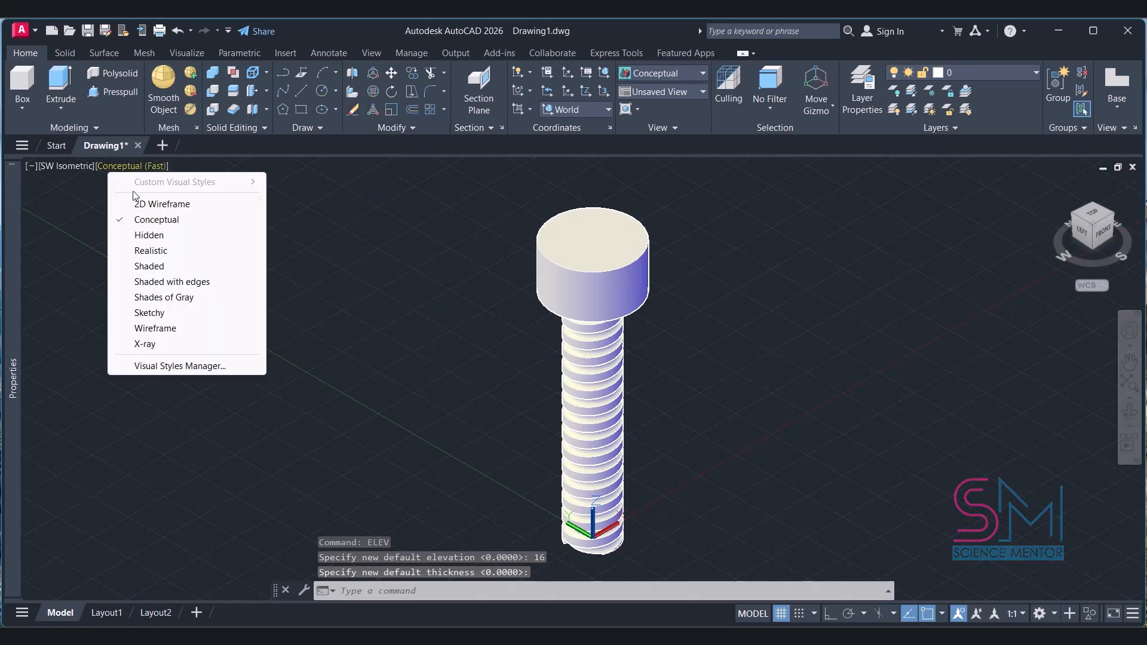
pyautogui.click(147, 201)
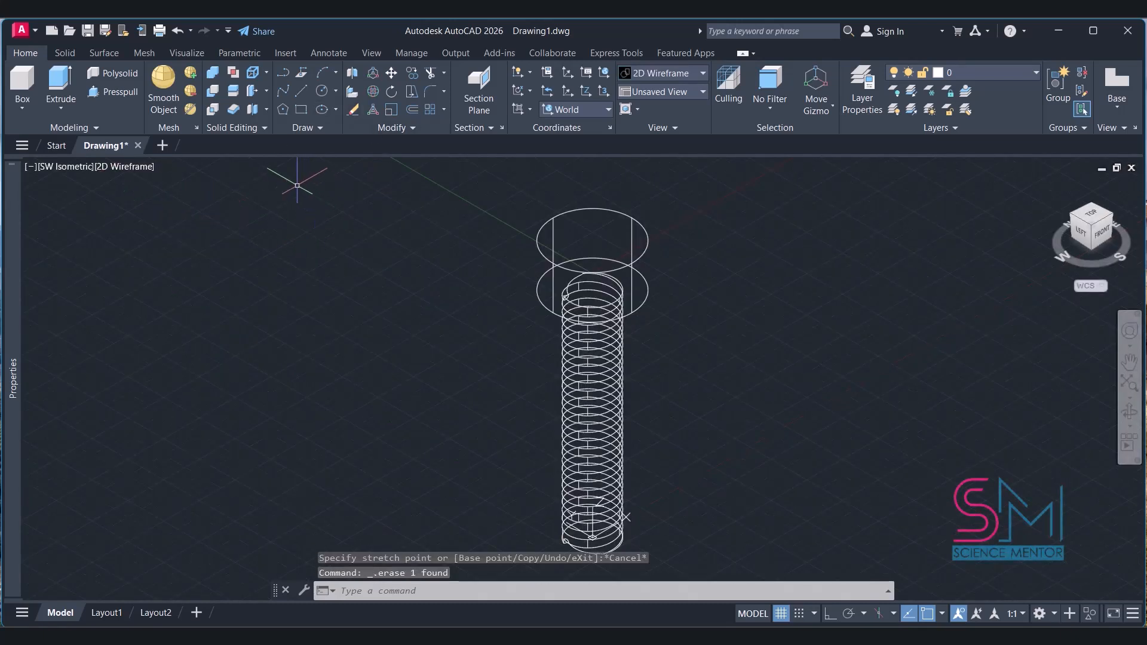
# Draw a six-sided polygon centred at 0,0, inscribed in a circle of radius 2, inside the screw head
pyautogui.click(284, 111)
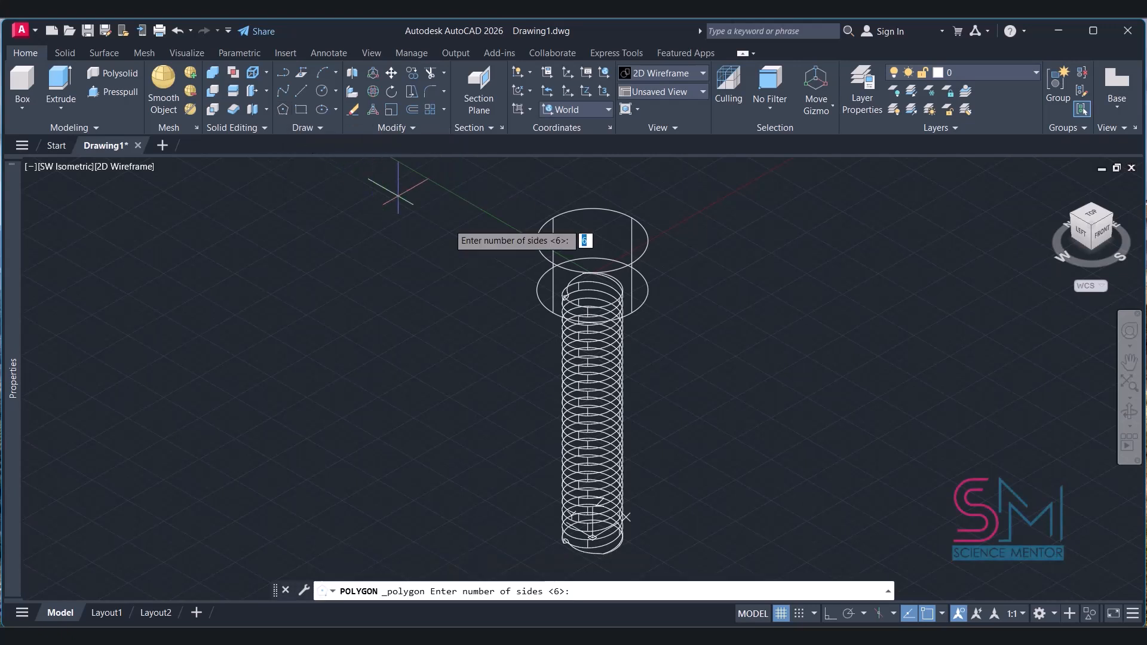
pyautogui.write('6')
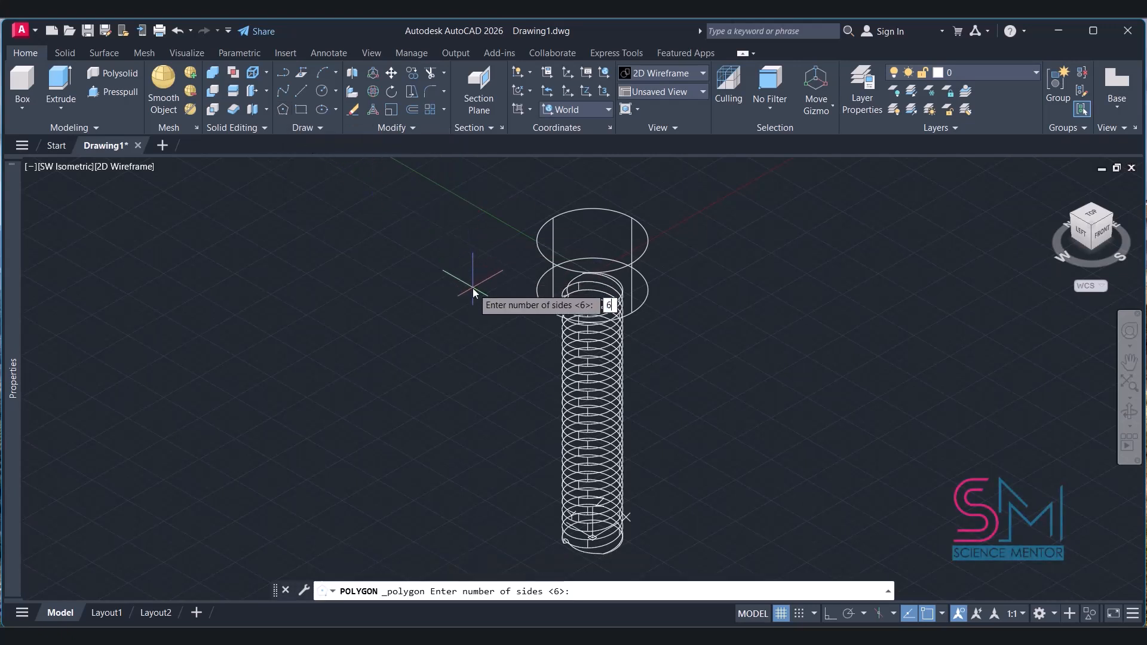
pyautogui.press('Return')
pyautogui.write('0')
pyautogui.press('Tab')
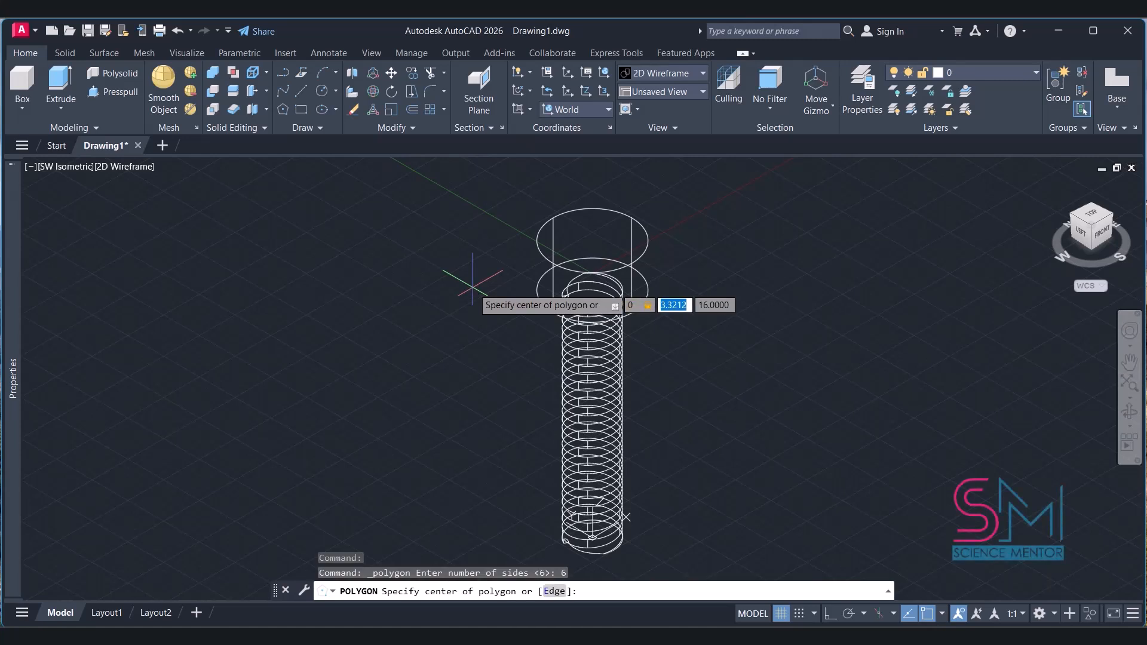
pyautogui.write('0')
pyautogui.press('Return')
pyautogui.press('Return')
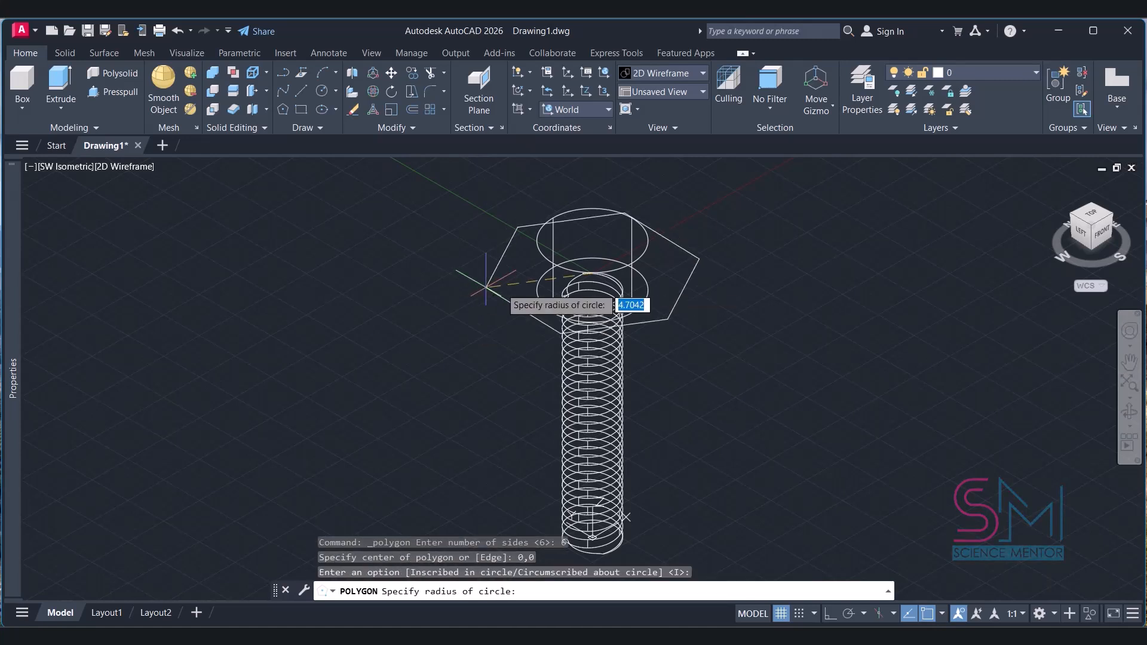
pyautogui.write('2')
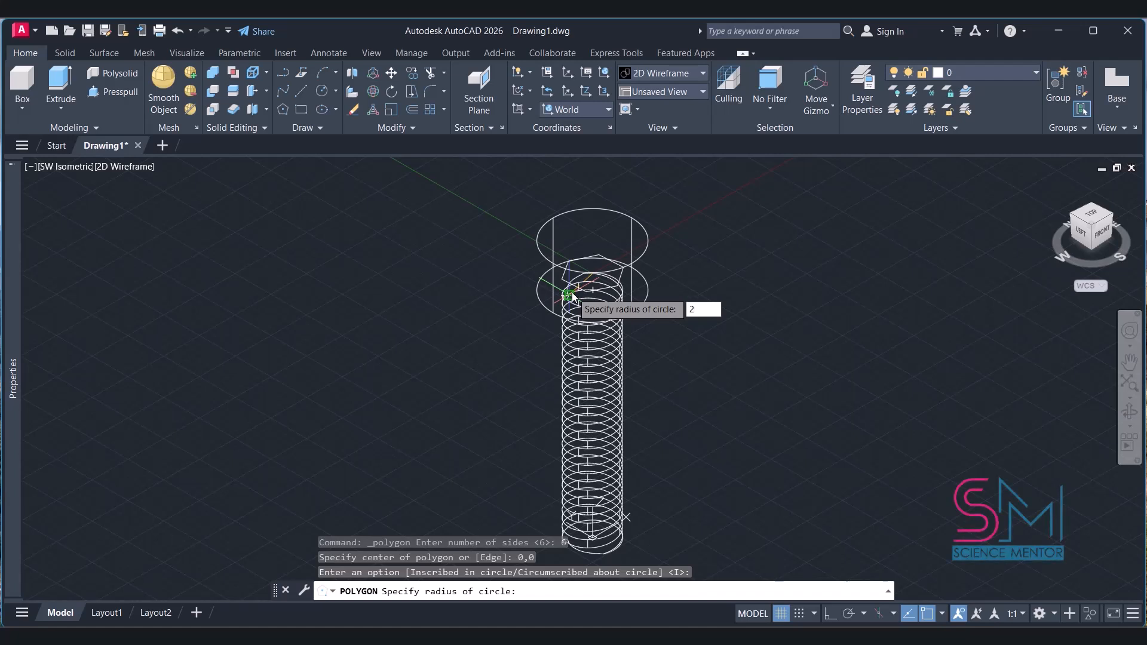
pyautogui.press('Return')
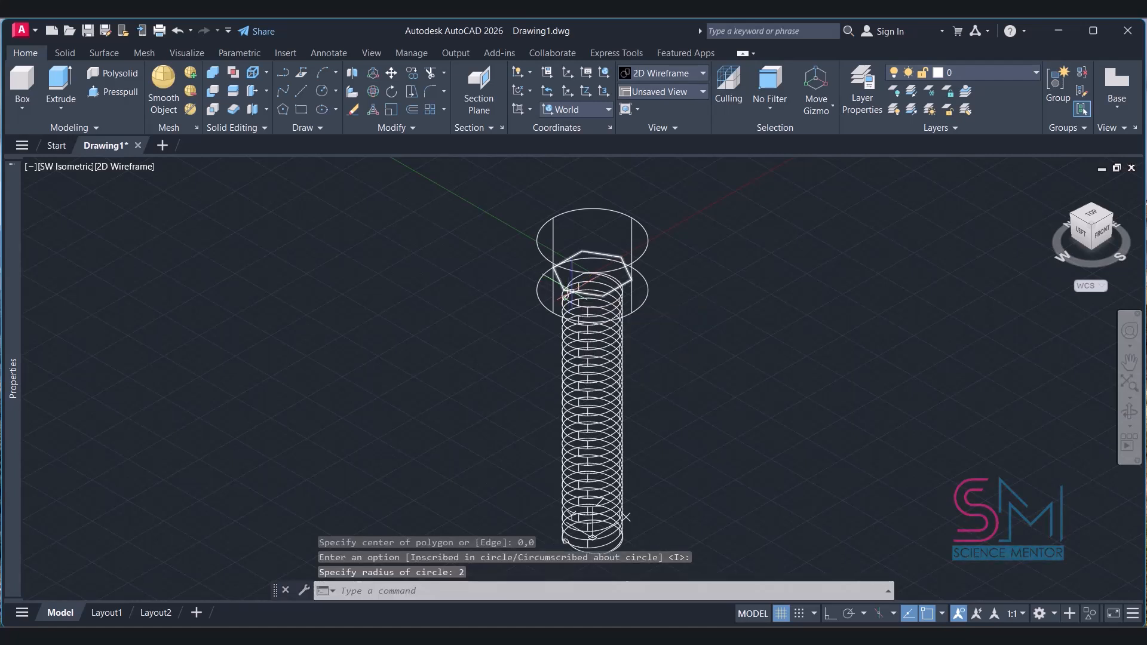
# Extrude the hexagon to a height of 2 as a solid inside the screw head
pyautogui.click(567, 293)
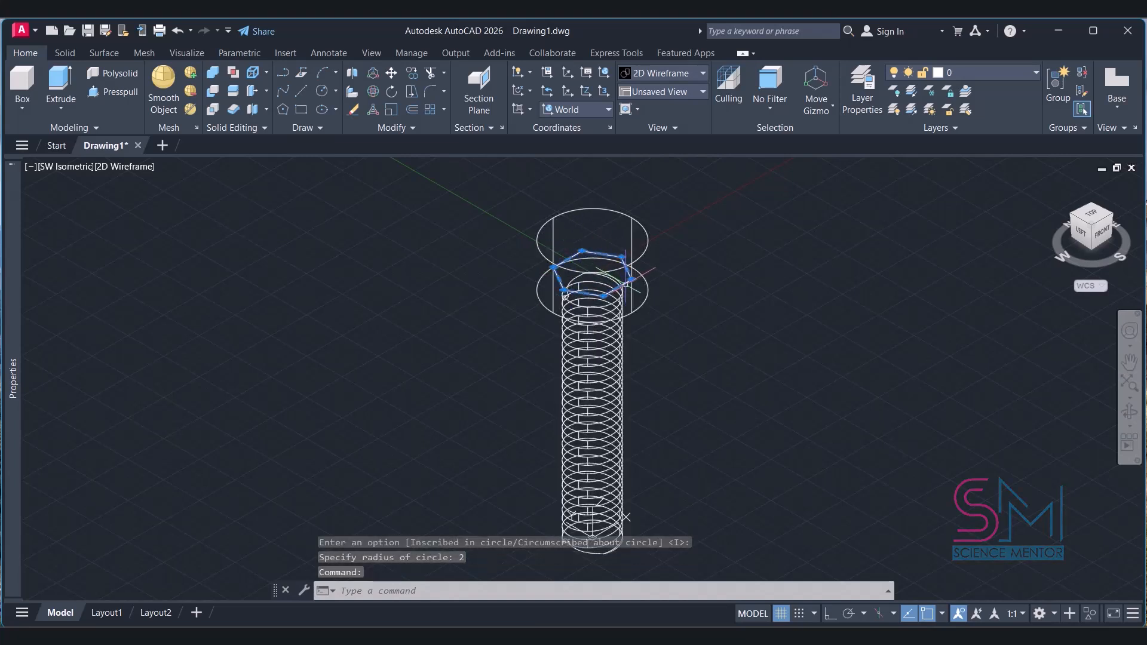
pyautogui.click(60, 84)
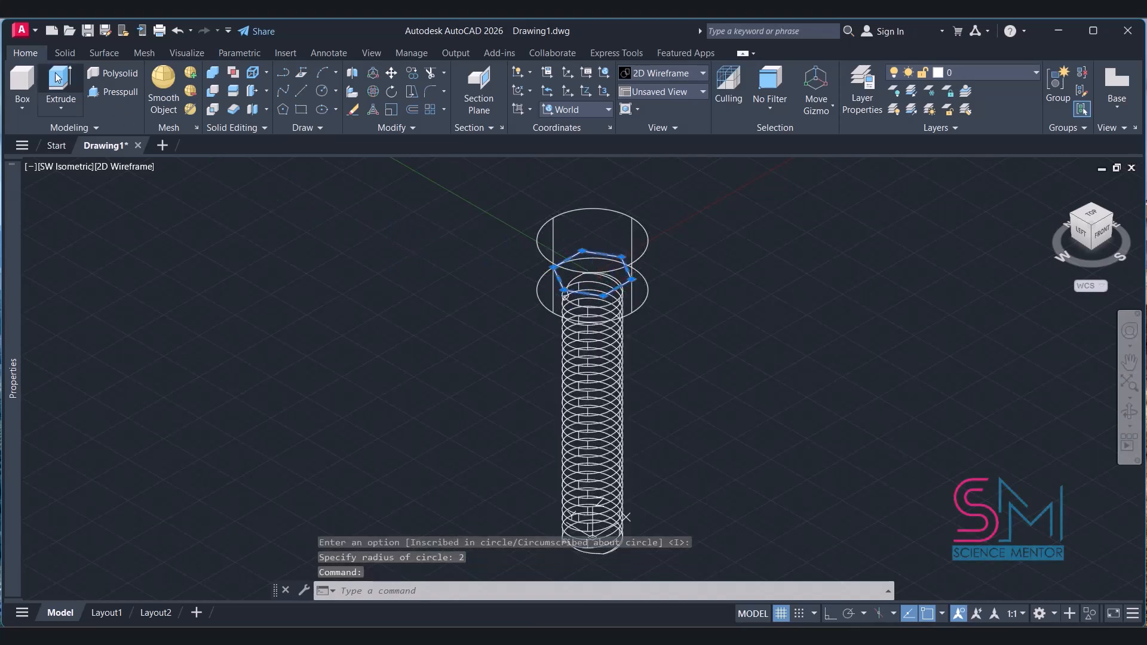
pyautogui.write('2')
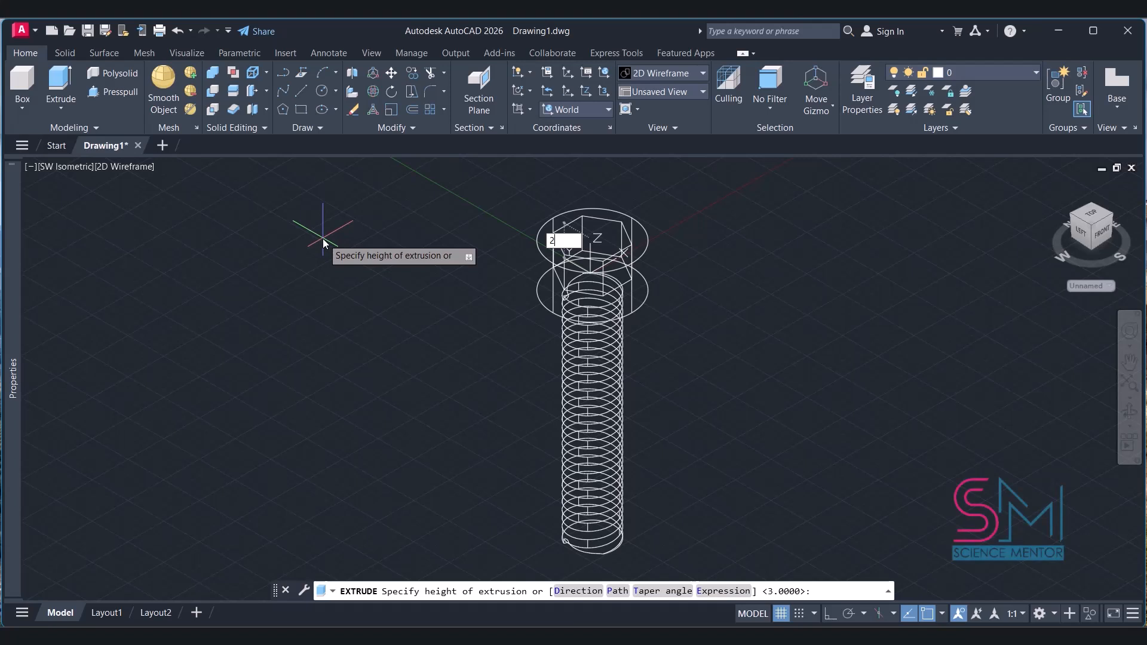
pyautogui.press('Return')
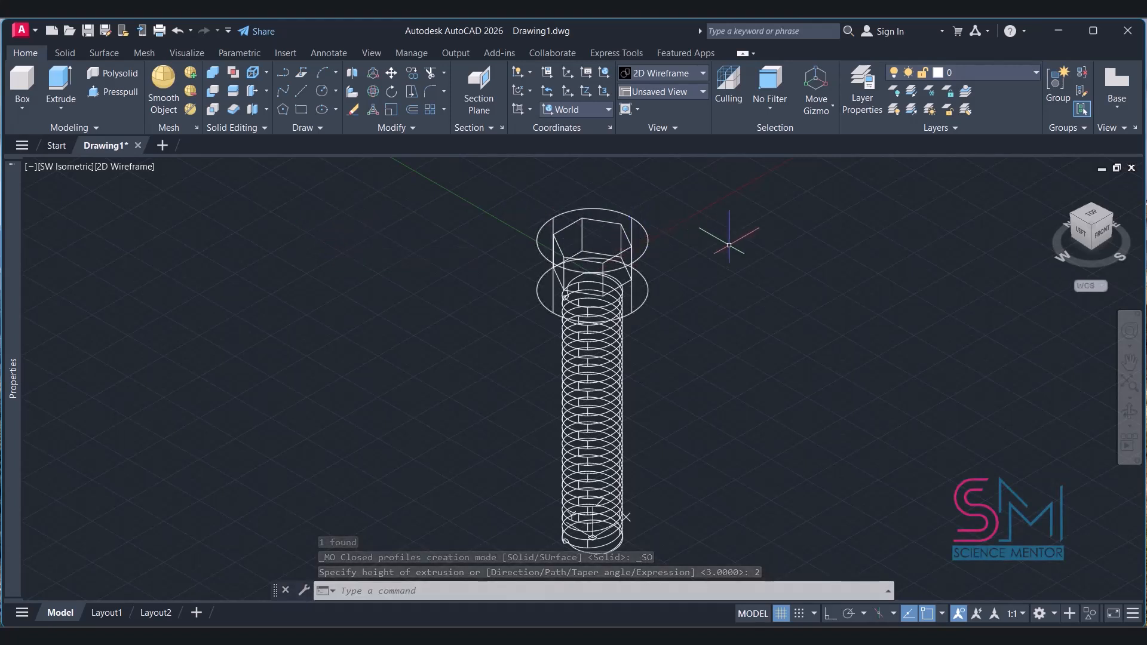
# Check the hexagonal solid in the screw head and switch the visual style back to Conceptual
pyautogui.scroll(2, 608, 272)
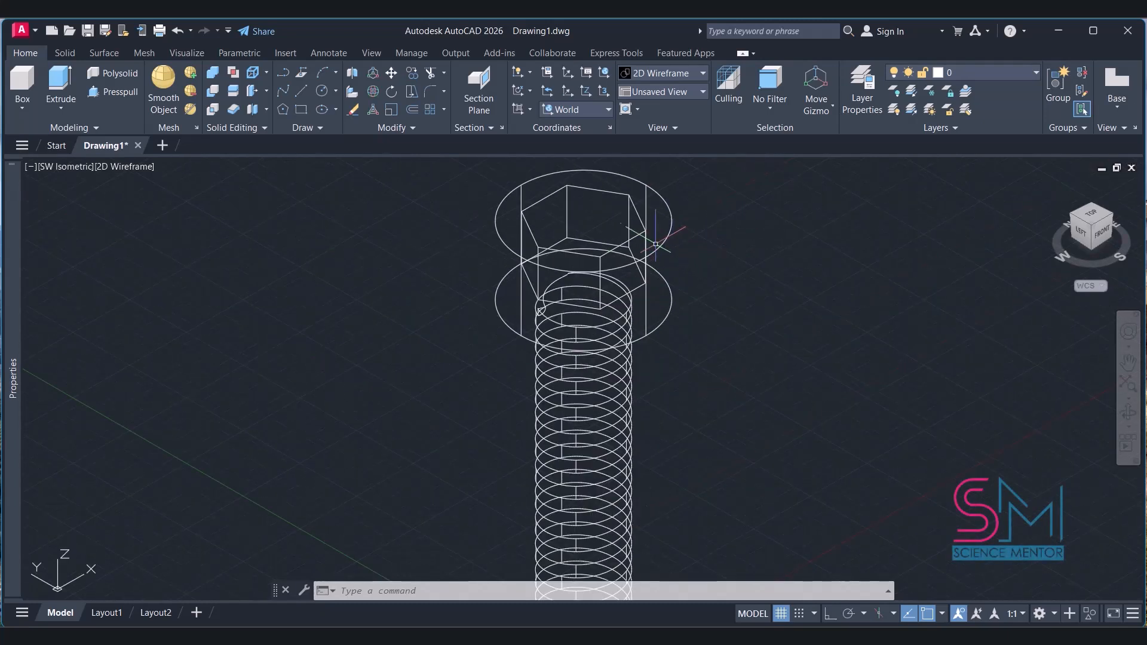
pyautogui.scroll(-2, 642, 222)
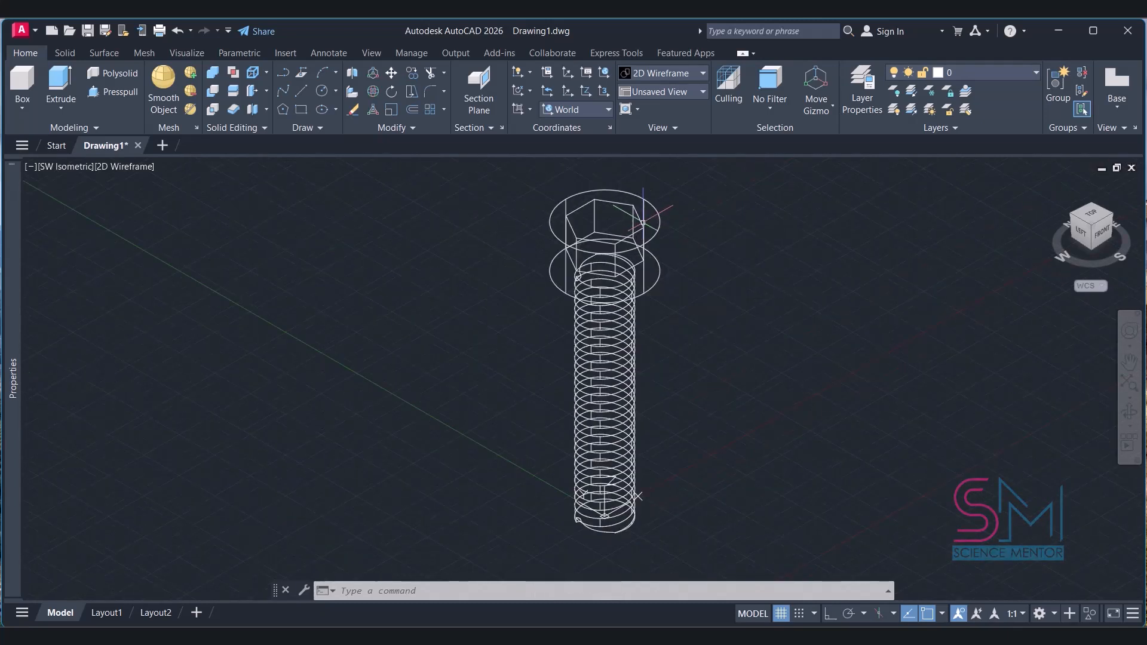
pyautogui.click(128, 173)
pyautogui.click(178, 221)
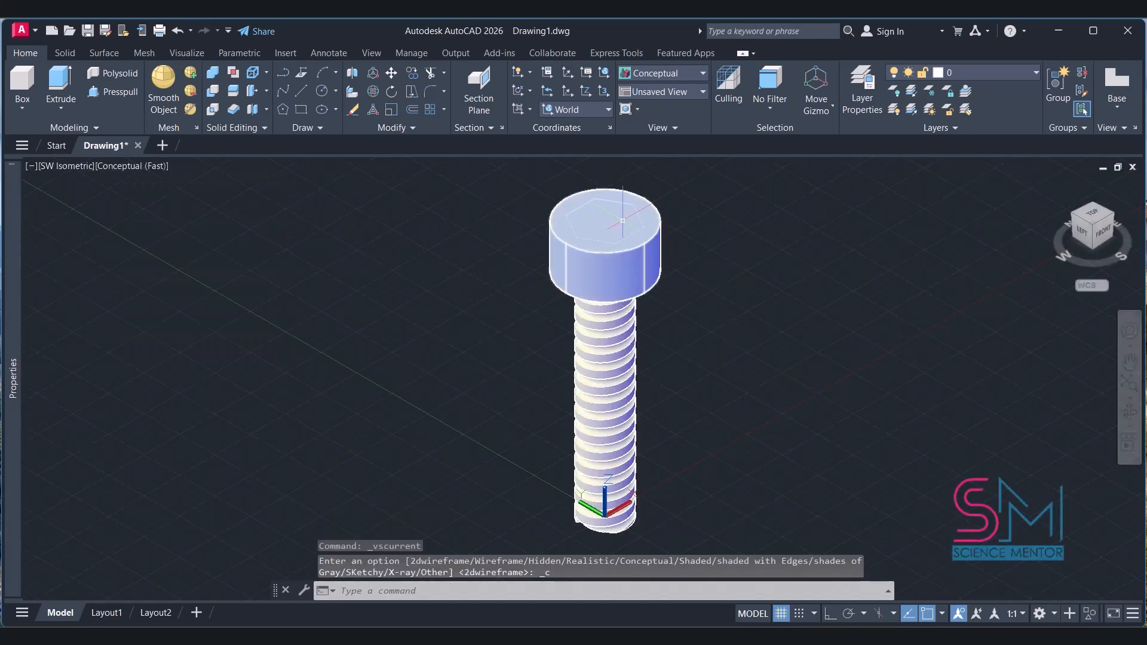
# Subtract the hexagonal solid from the cylindrical head to cut the hex socket
pyautogui.scroll(2, 687, 200)
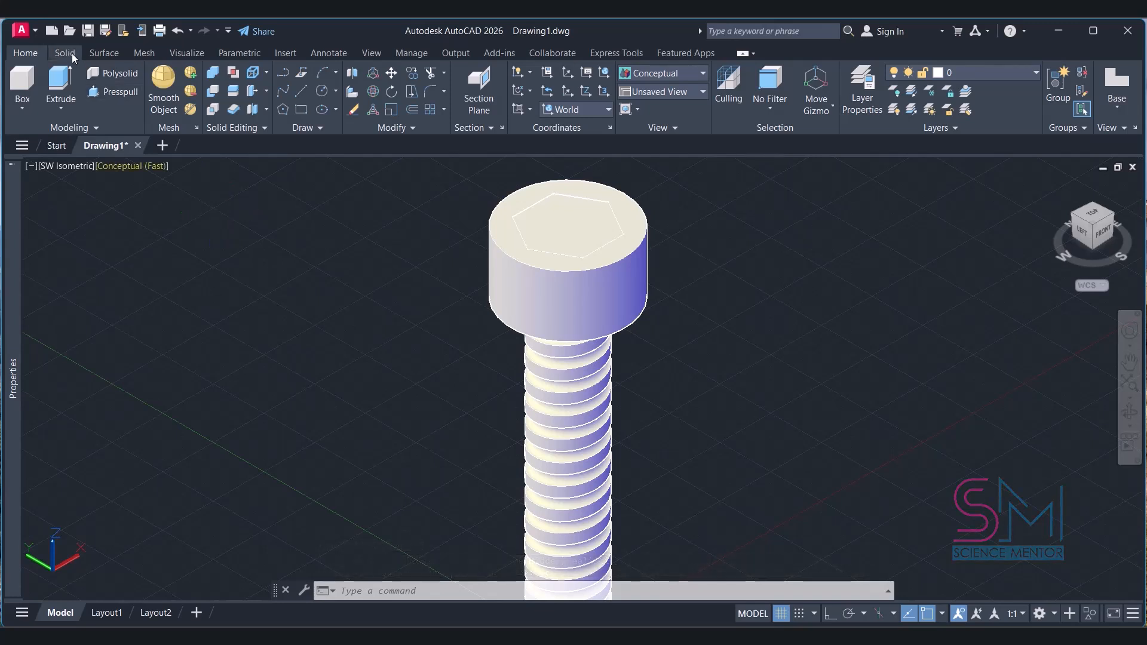
pyautogui.write('s')
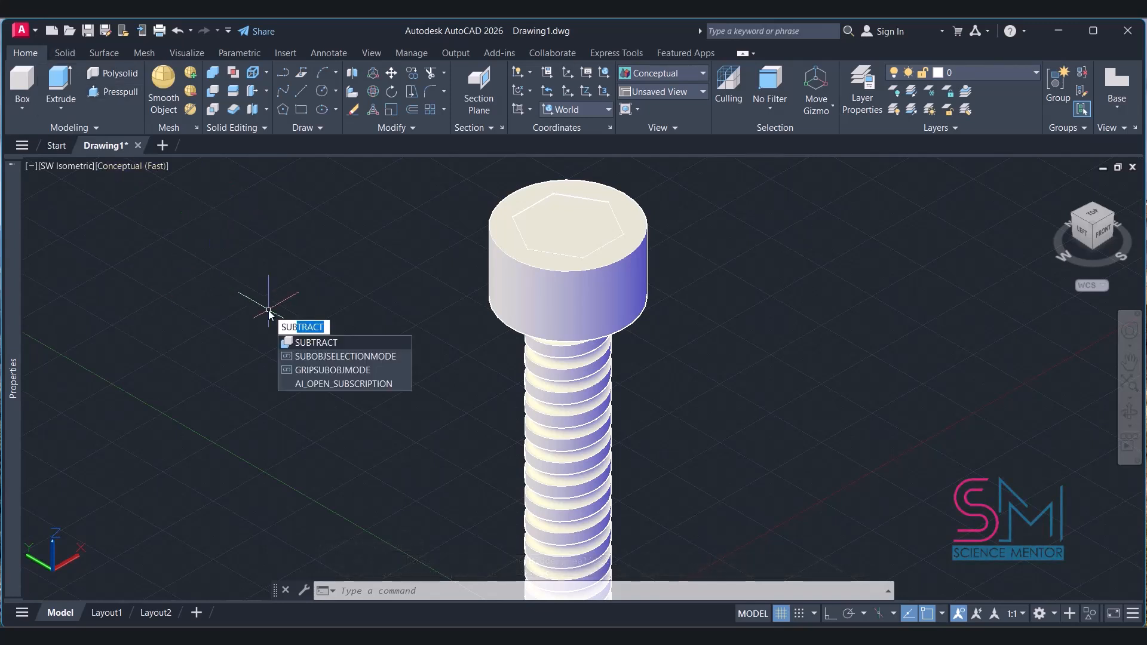
pyautogui.write('t')
pyautogui.press('Return')
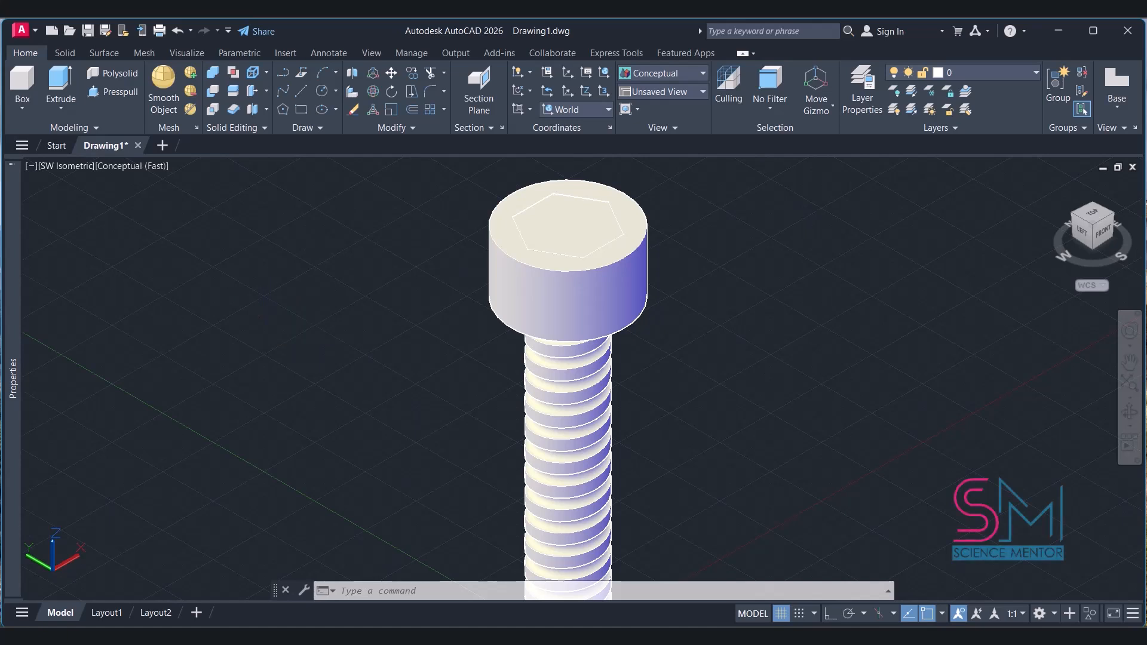
pyautogui.click(642, 230)
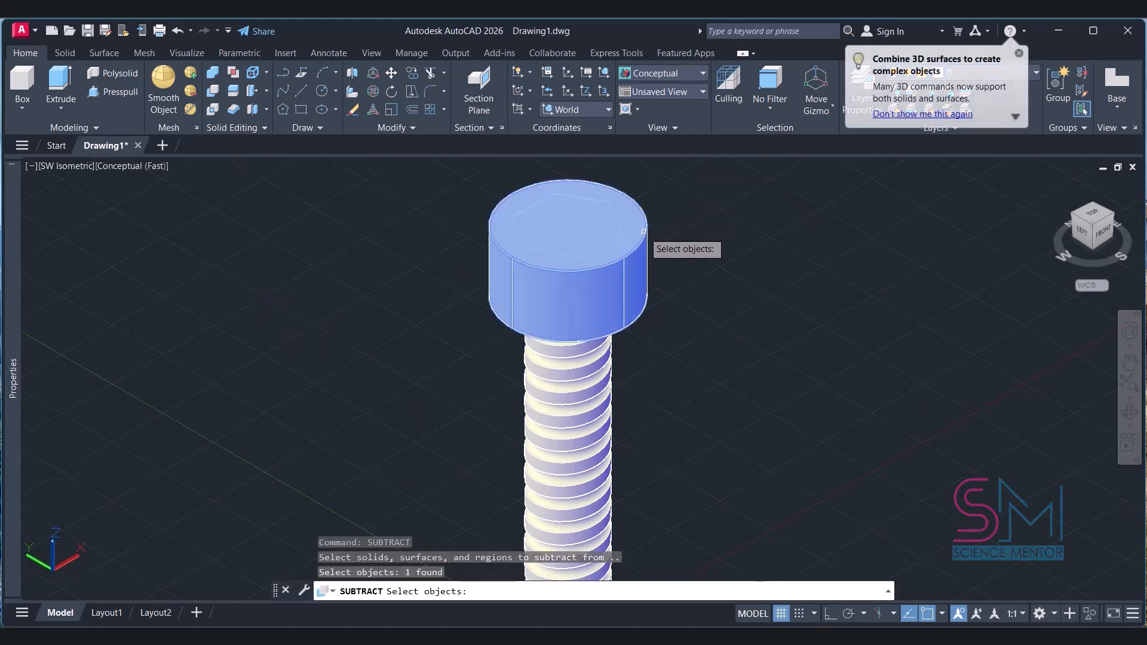
pyautogui.press('Return')
pyautogui.click(600, 232)
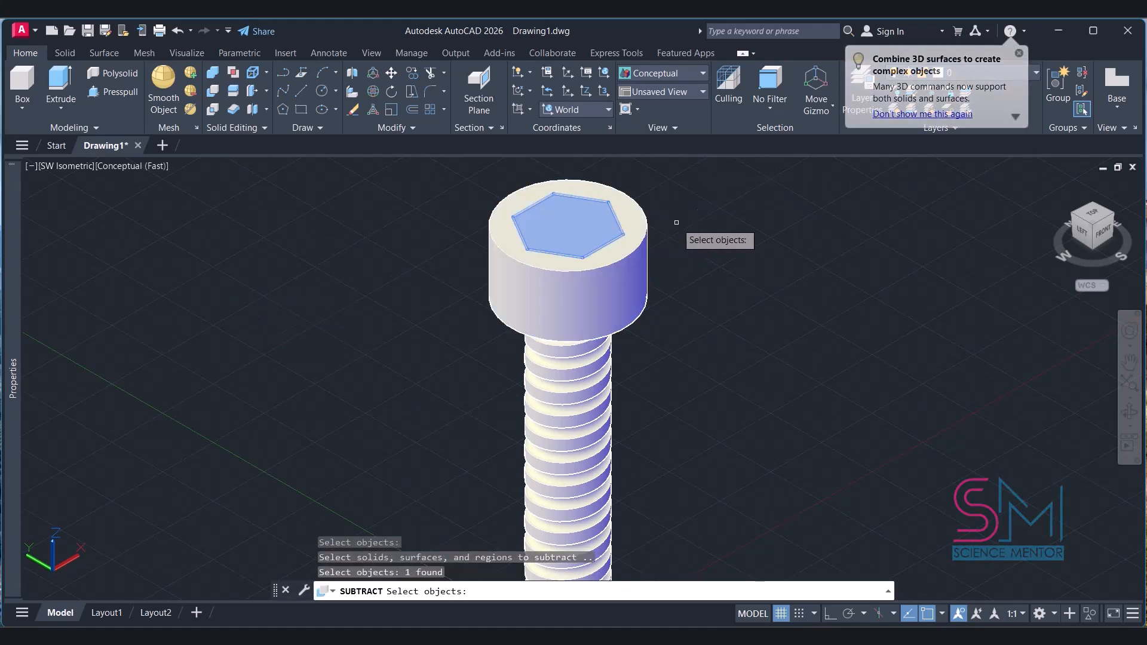
pyautogui.press('Return')
# Inspect the socket-head screw in SE Isometric view
pyautogui.click(1109, 222)
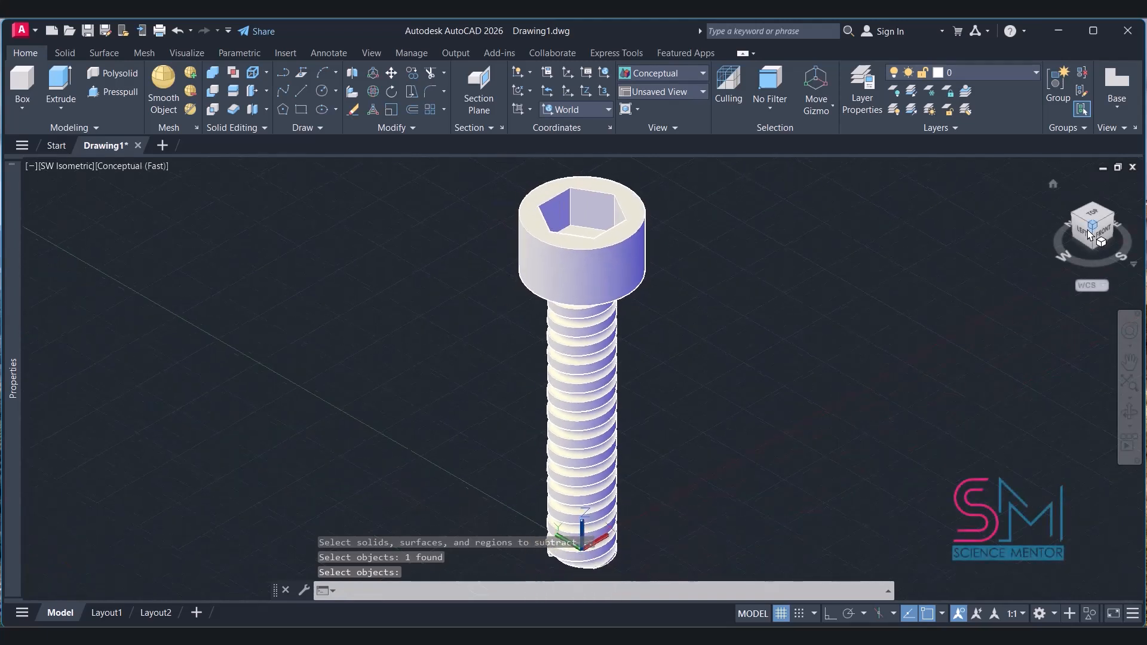
pyautogui.click(1110, 223)
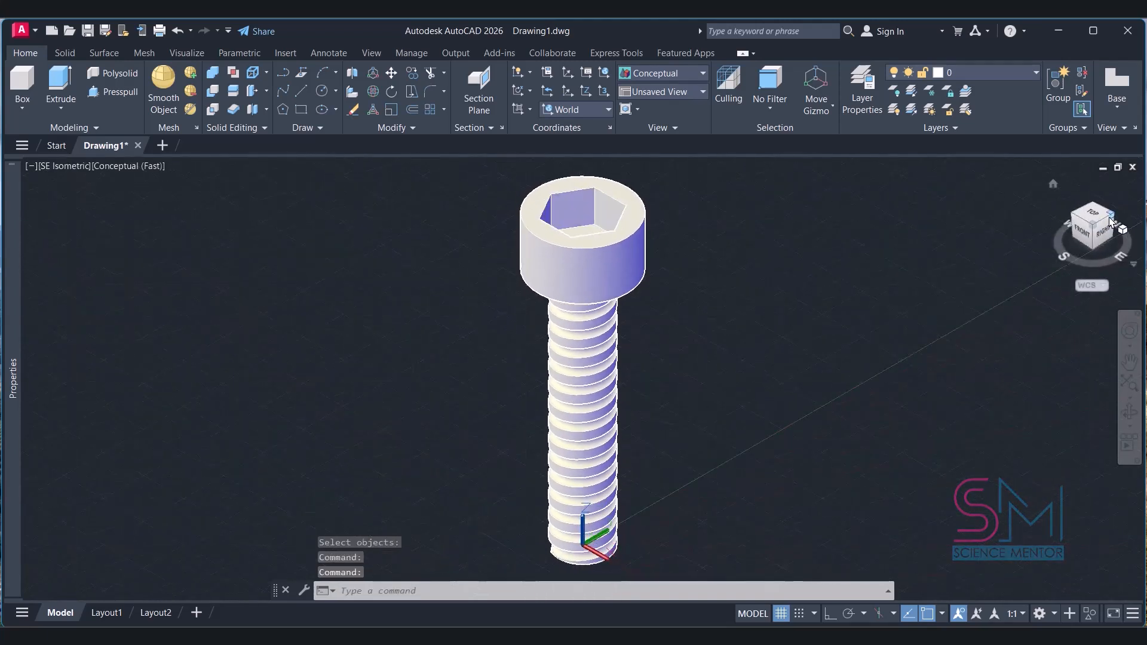
# Fillet the rear top edge of the hex socket in the screw head with a radius of 0.1
pyautogui.click(1073, 222)
pyautogui.scroll(3, 462, 234)
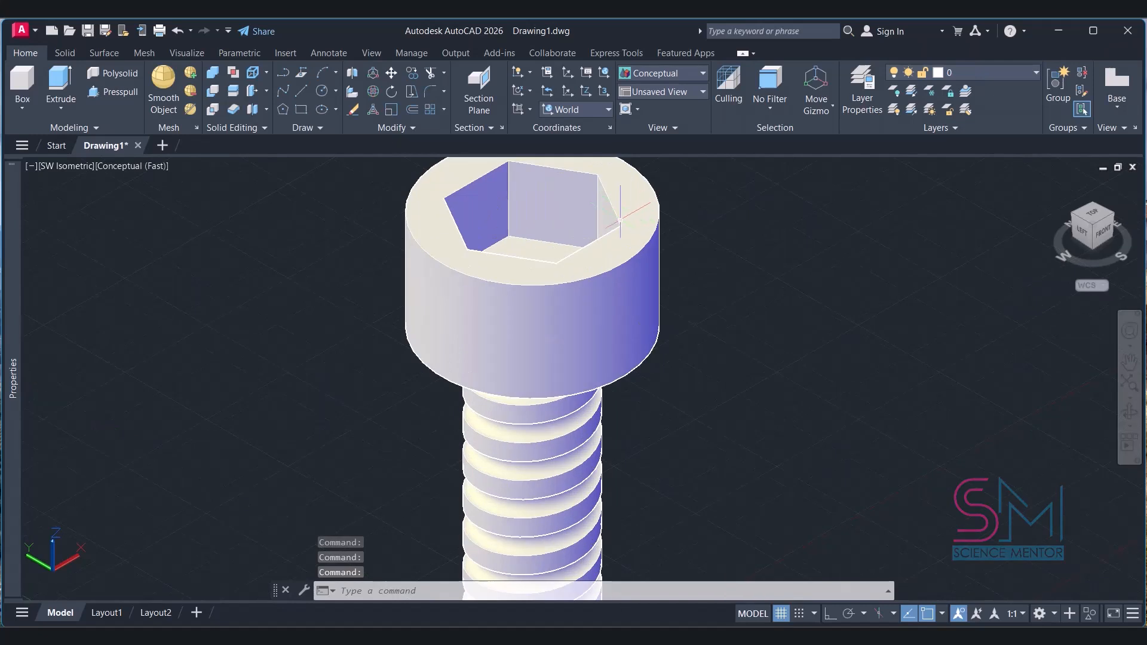
pyautogui.click(64, 53)
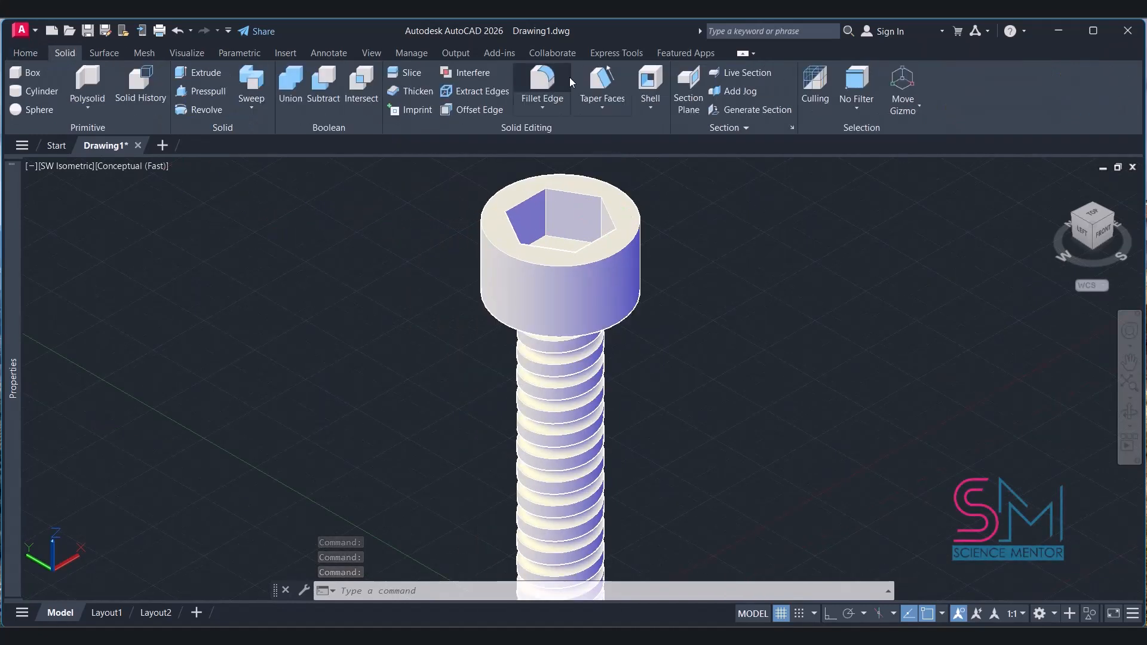
pyautogui.click(542, 84)
pyautogui.scroll(3, 664, 170)
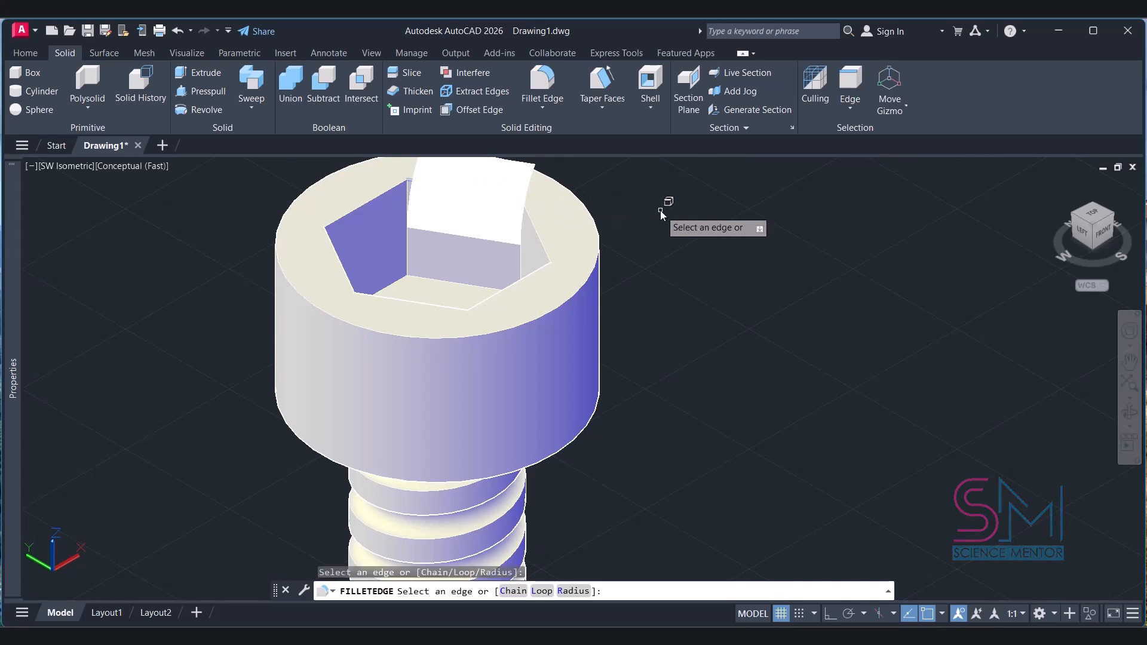
pyautogui.write('R')
pyautogui.press('Return')
pyautogui.write('0')
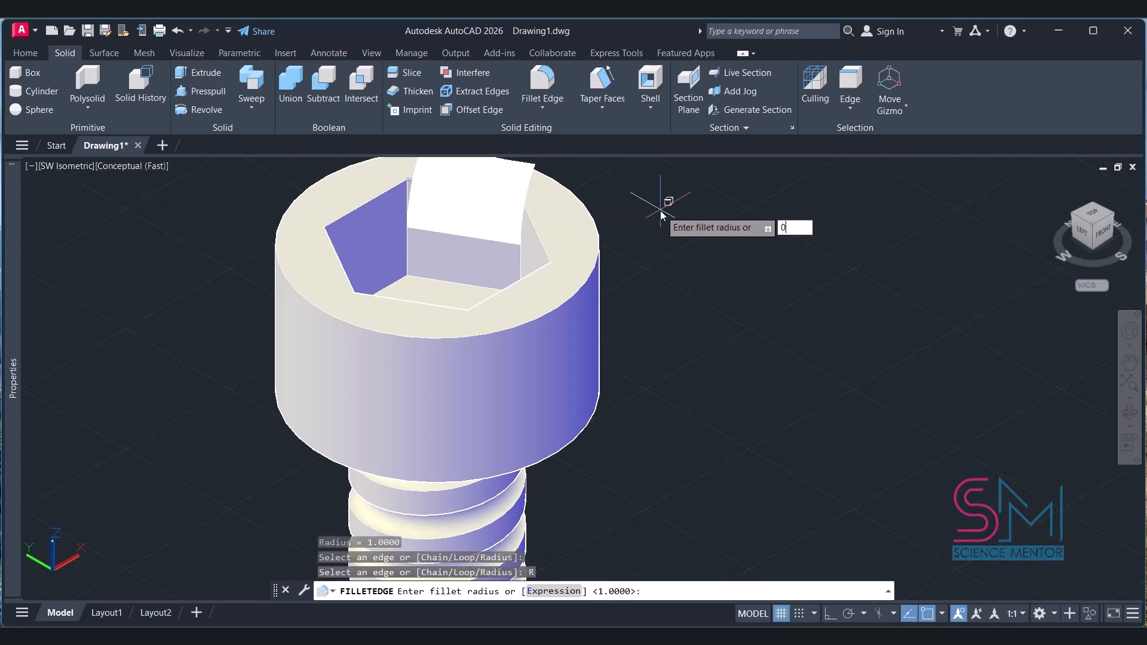
pyautogui.write('.1')
pyautogui.press('Return')
pyautogui.press('Return')
pyautogui.press('Return')
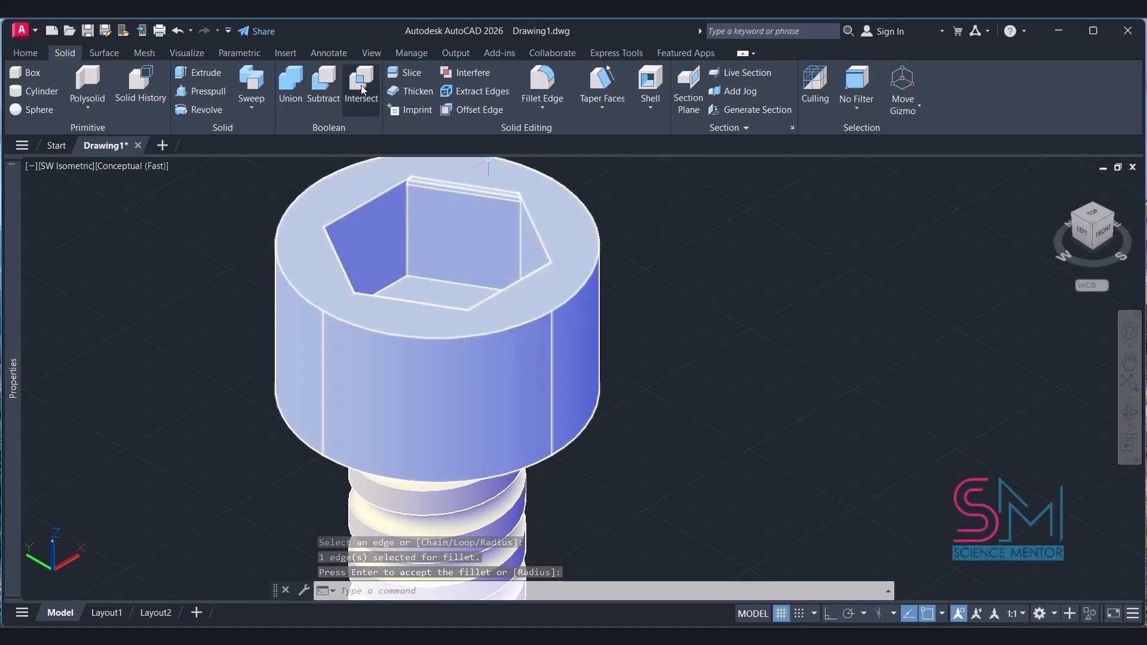
# Fillet the five remaining top edges of the hex socket with the same radius
pyautogui.click(542, 89)
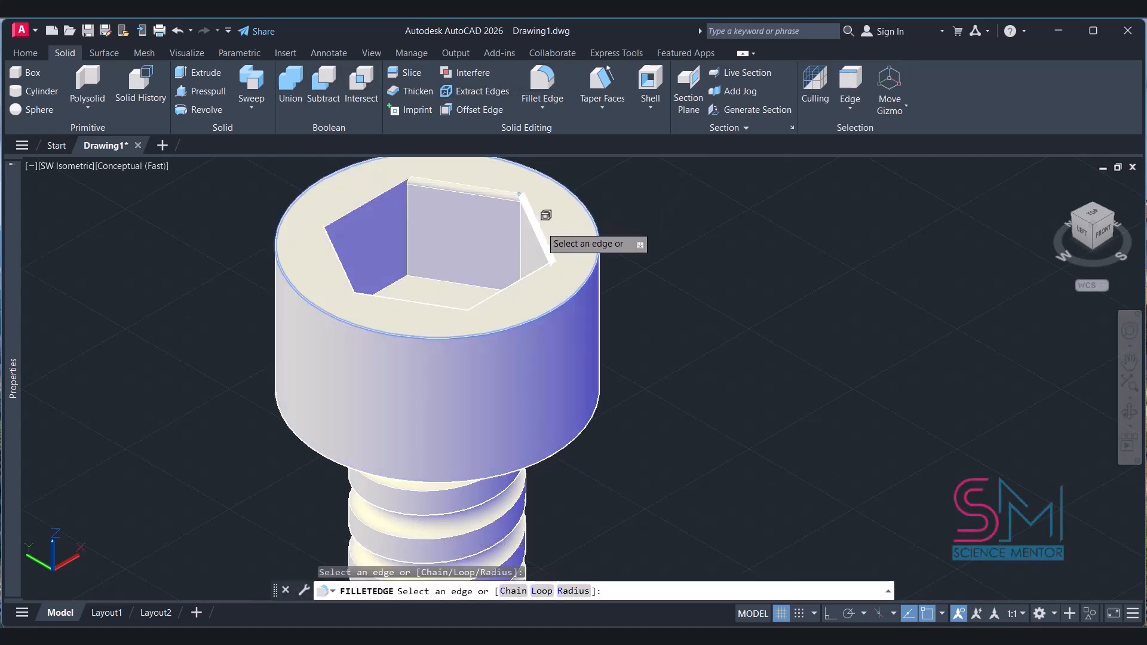
pyautogui.click(545, 240)
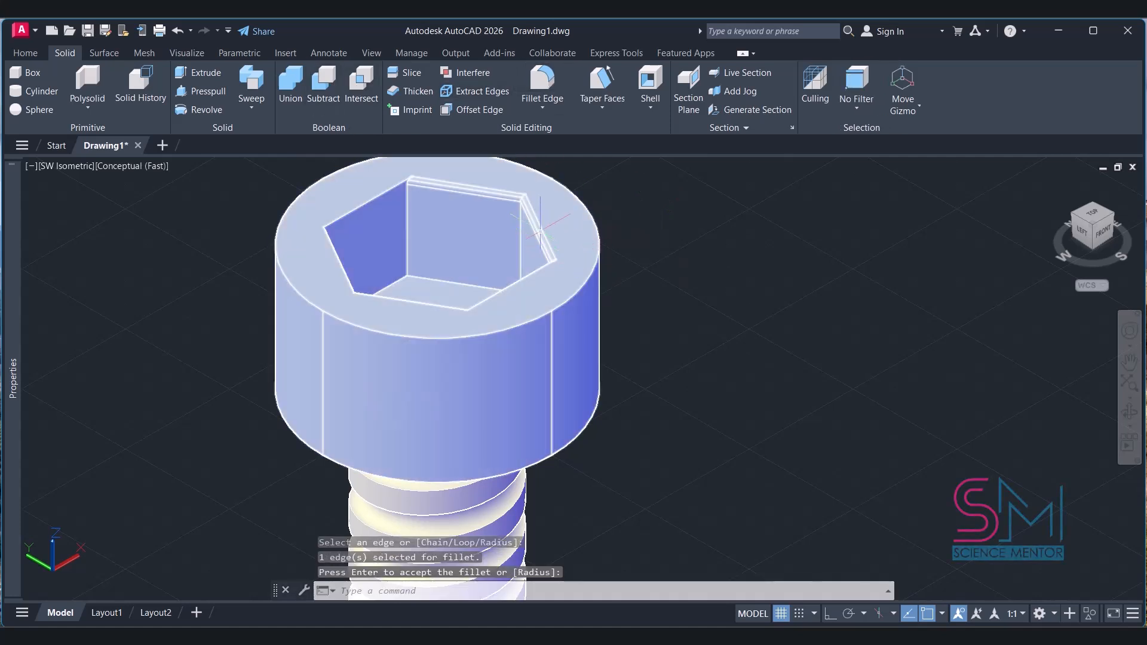
pyautogui.click(546, 81)
pyautogui.click(520, 276)
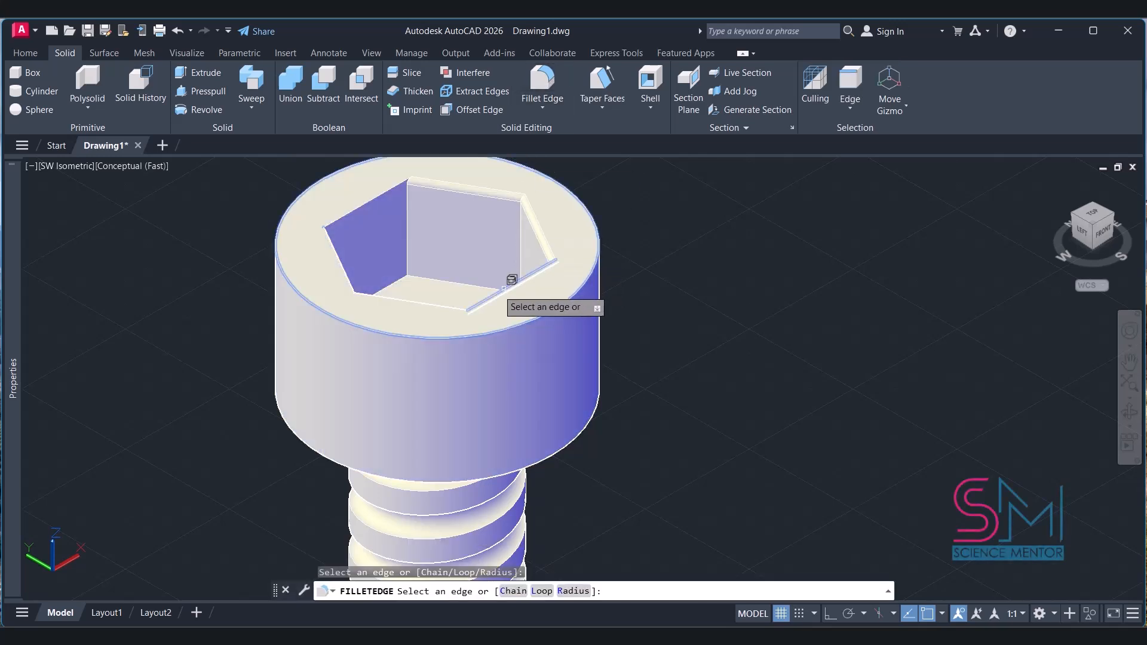
pyautogui.click(431, 294)
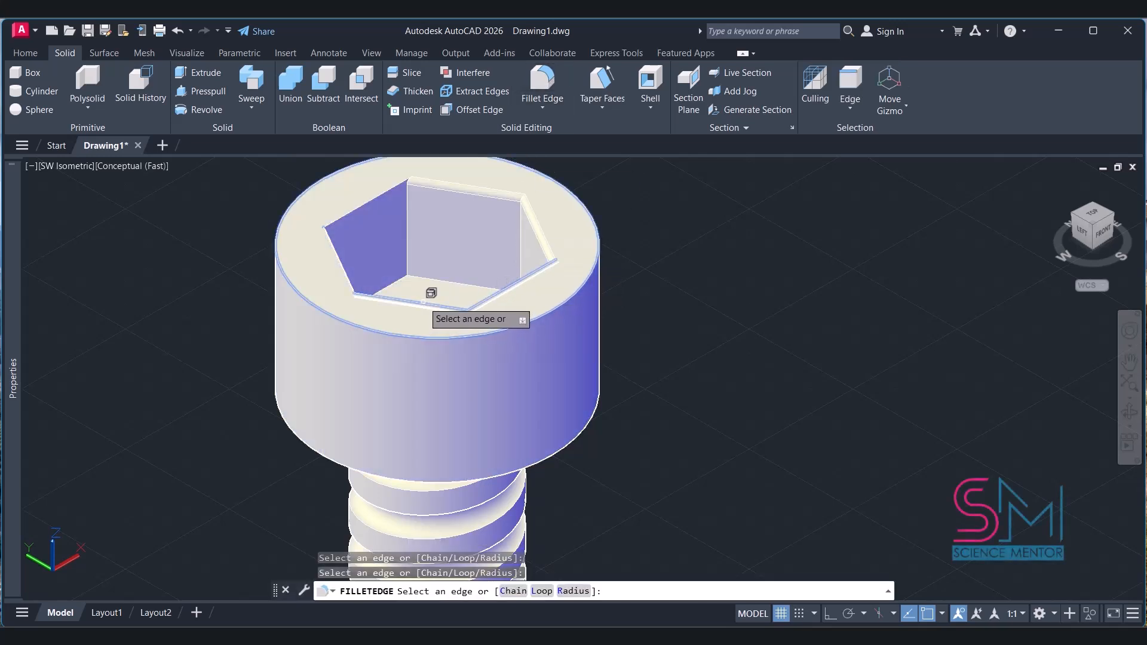
pyautogui.click(333, 245)
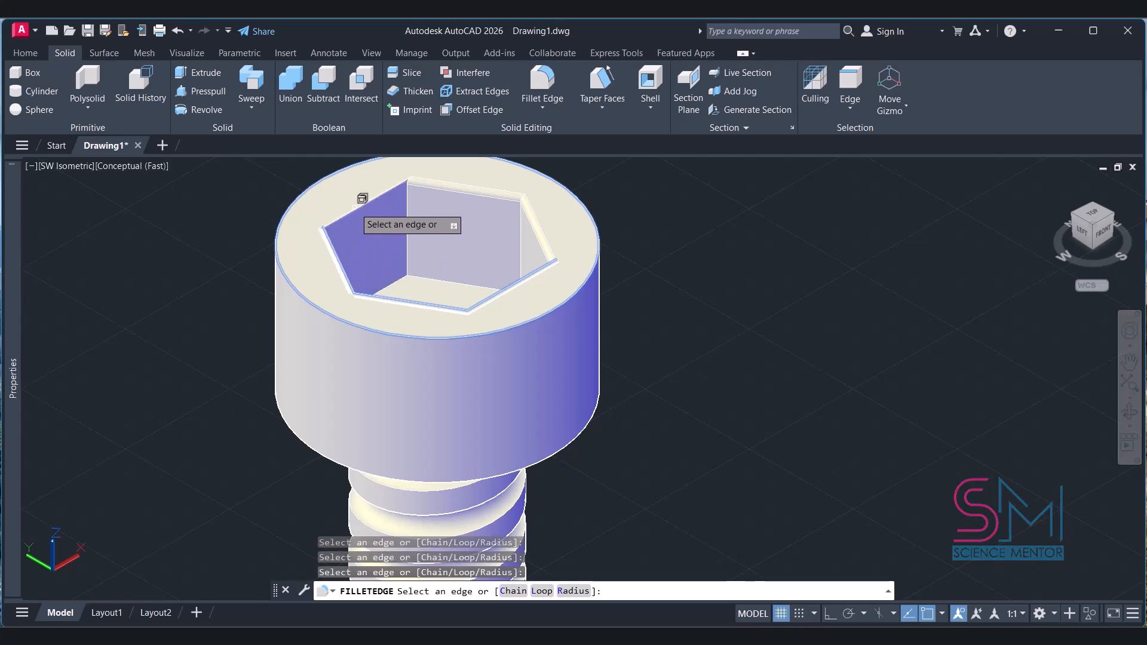
pyautogui.press('Return')
pyautogui.press('Return')
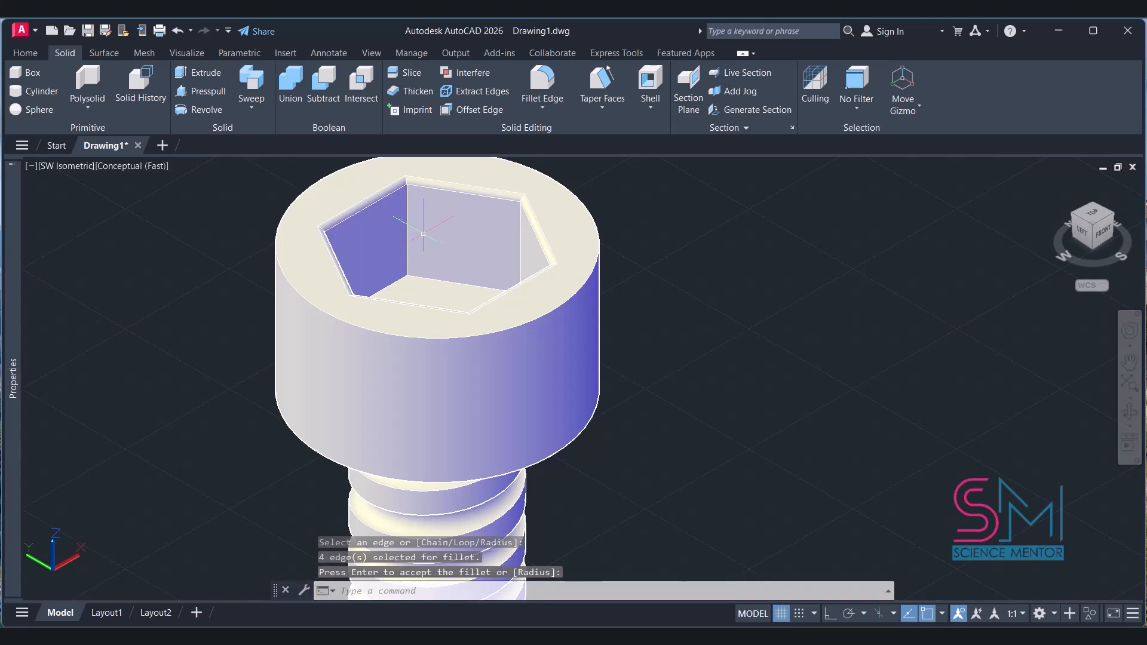
# Fillet the outer top and bottom circular edges of the cylindrical screw head
pyautogui.click(543, 73)
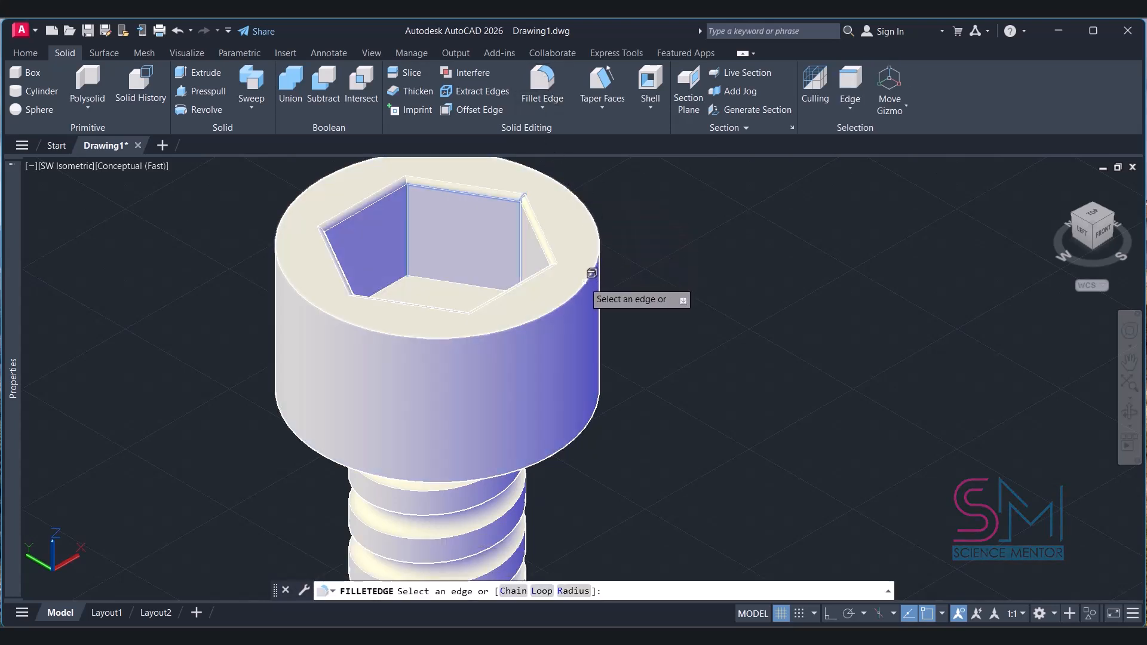
pyautogui.click(535, 311)
pyautogui.press('Return')
pyautogui.press('Return')
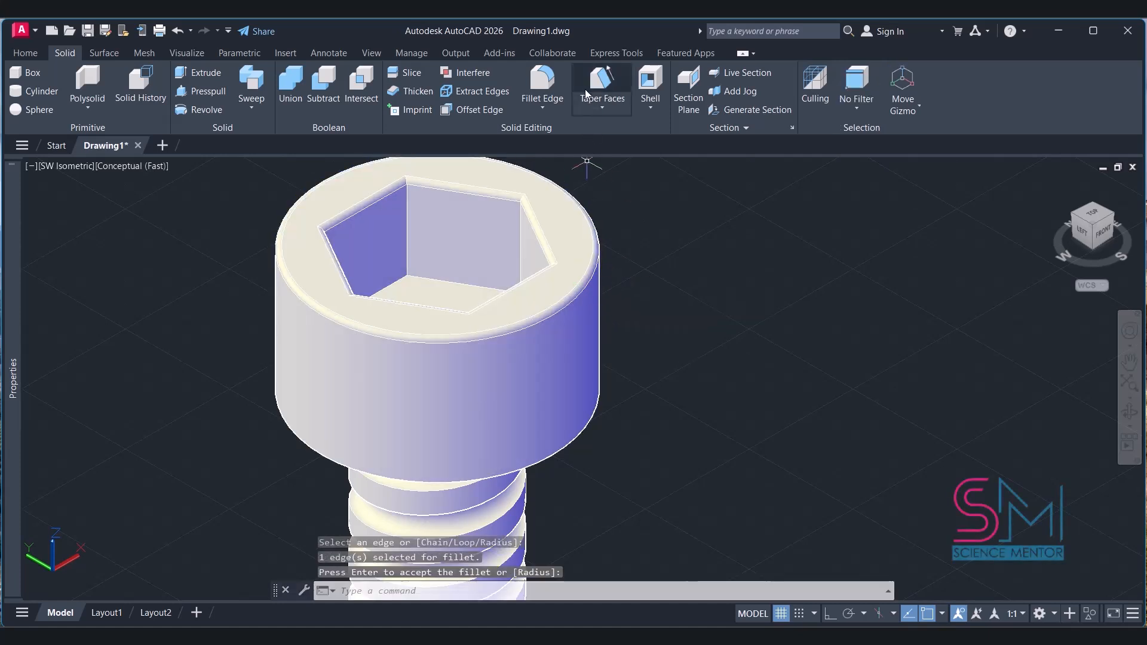
pyautogui.click(542, 84)
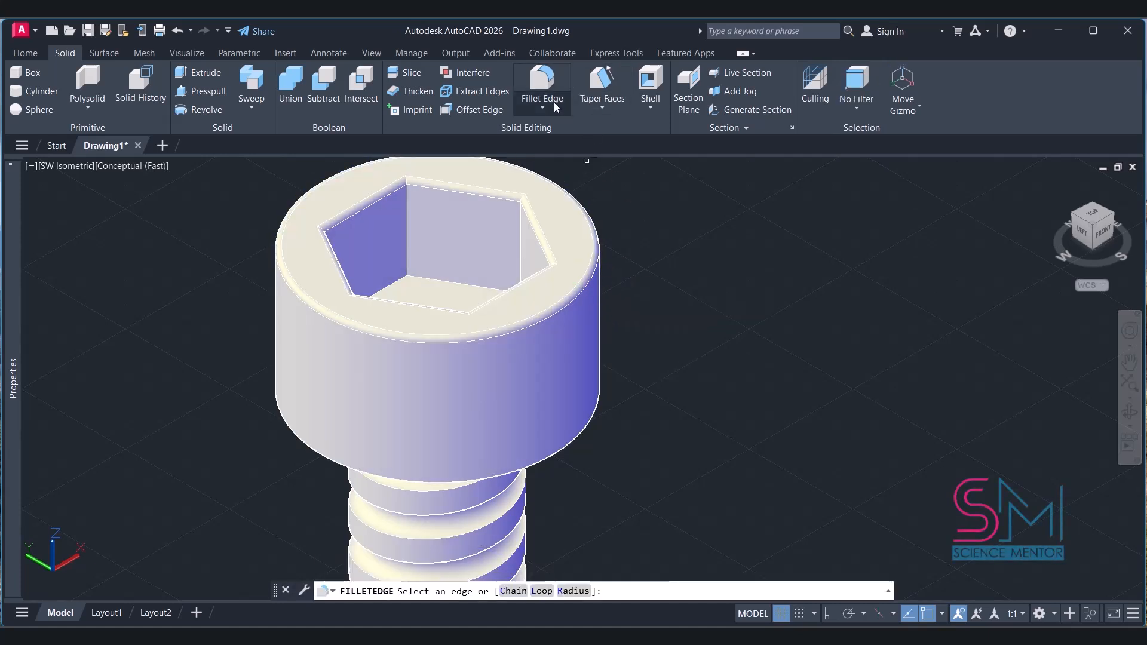
pyautogui.click(569, 453)
pyautogui.press('Return')
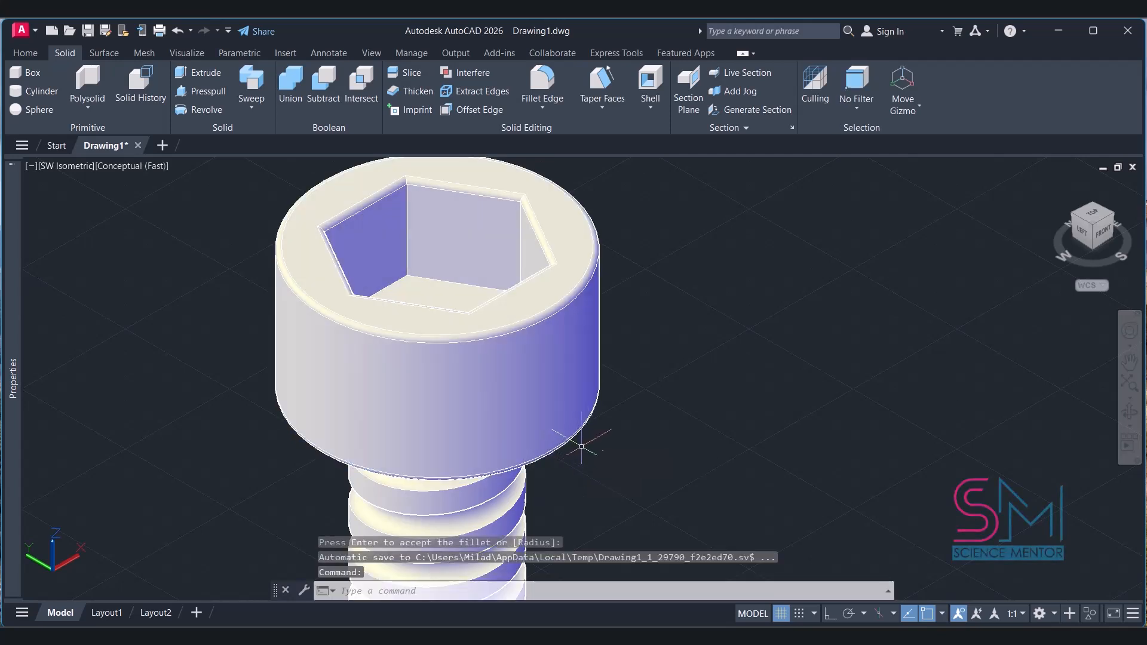
# Change the viewport's visual style to Realistic for the whole screw
pyautogui.scroll(-2, 531, 435)
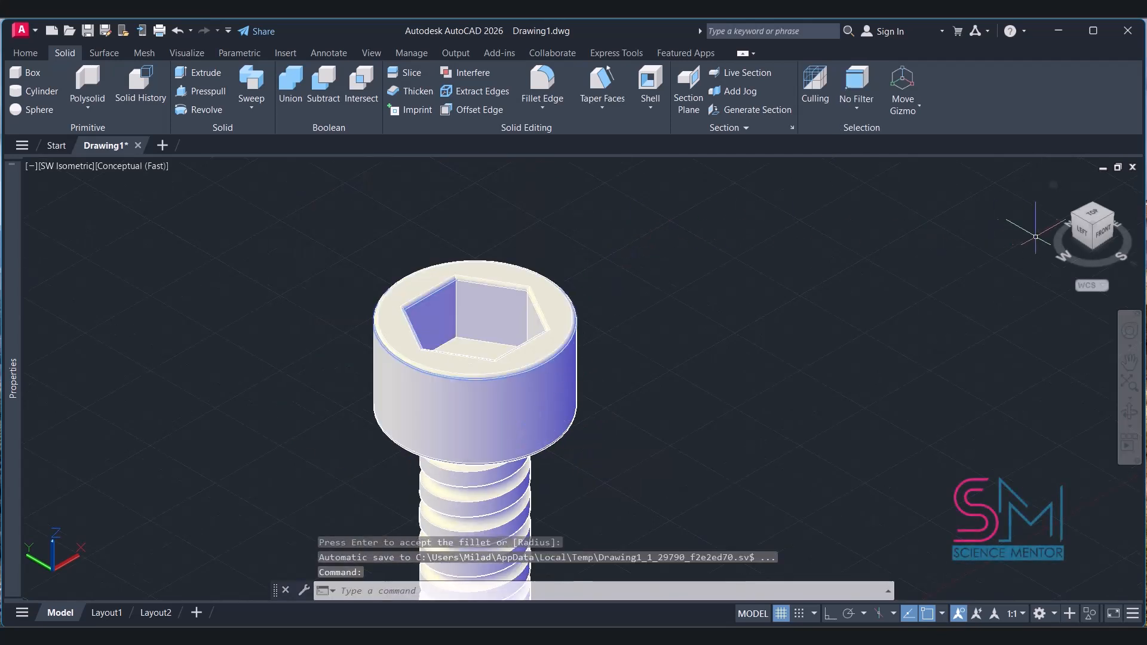
pyautogui.click(1092, 225)
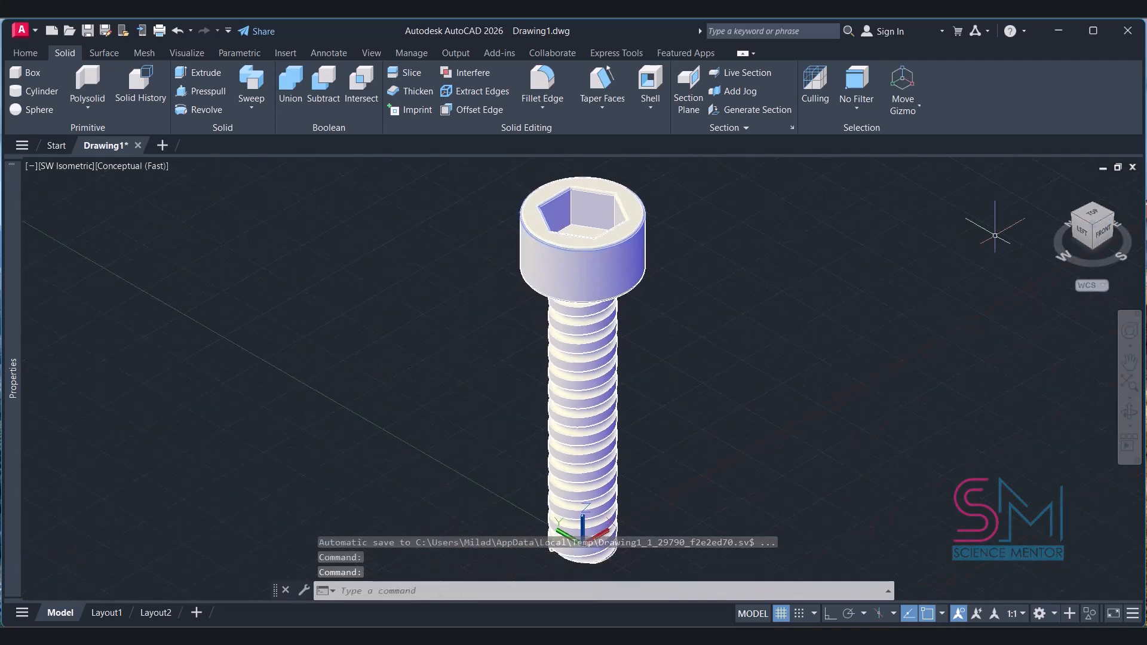
pyautogui.click(126, 166)
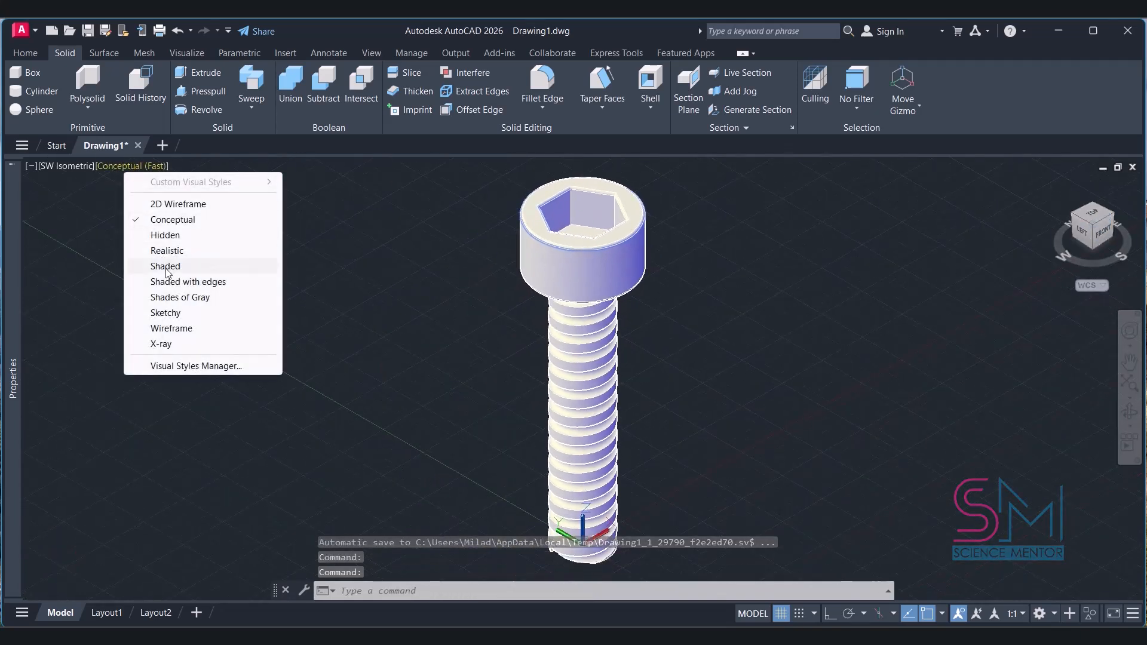
pyautogui.click(167, 250)
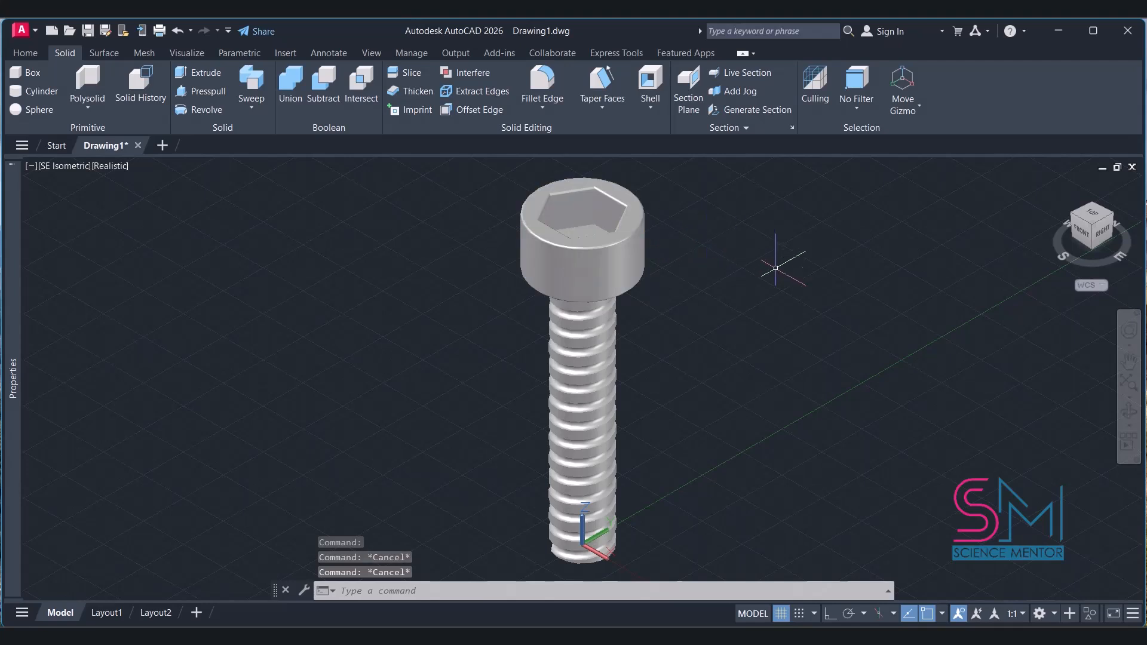
# Examine the finished screw from the front and orbit around it to check the thread, head and hex socket
pyautogui.click(1084, 234)
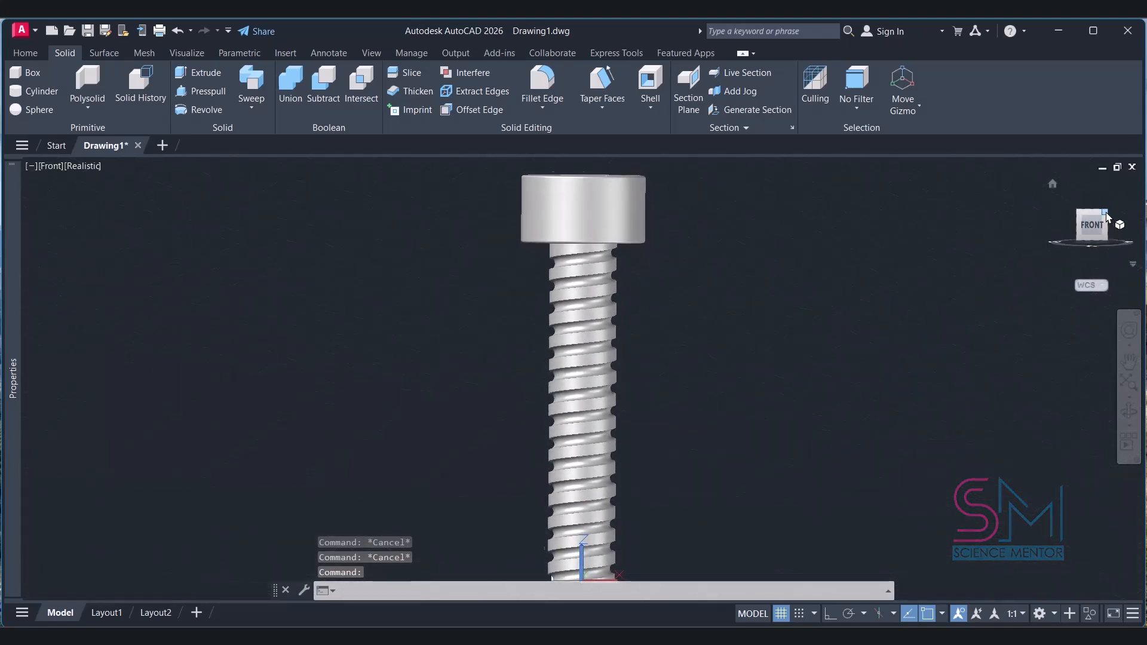
pyautogui.click(1106, 213)
pyautogui.keyDown('shift'); pyautogui.moveTo(1048, 263); pyautogui.dragTo(1075, 239, button='middle'); pyautogui.keyUp('shift')
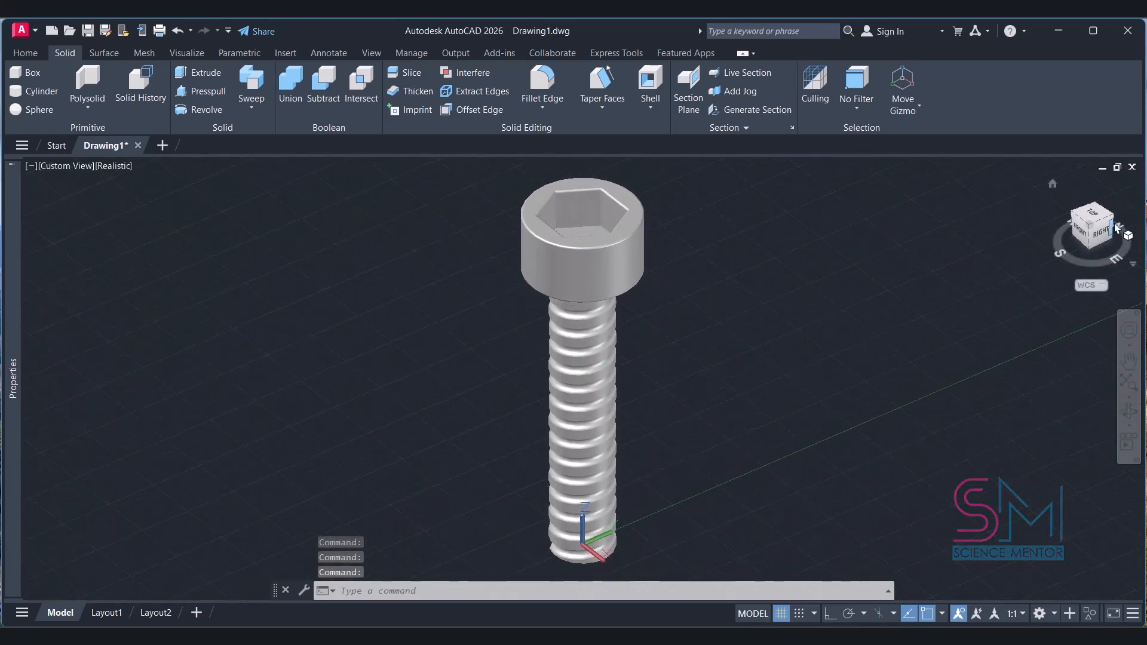
pyautogui.click(1129, 411)
pyautogui.moveTo(717, 338); pyautogui.dragTo(1061, 314)
pyautogui.moveTo(708, 242); pyautogui.dragTo(863, 325)
pyautogui.moveTo(388, 310); pyautogui.dragTo(233, 304)
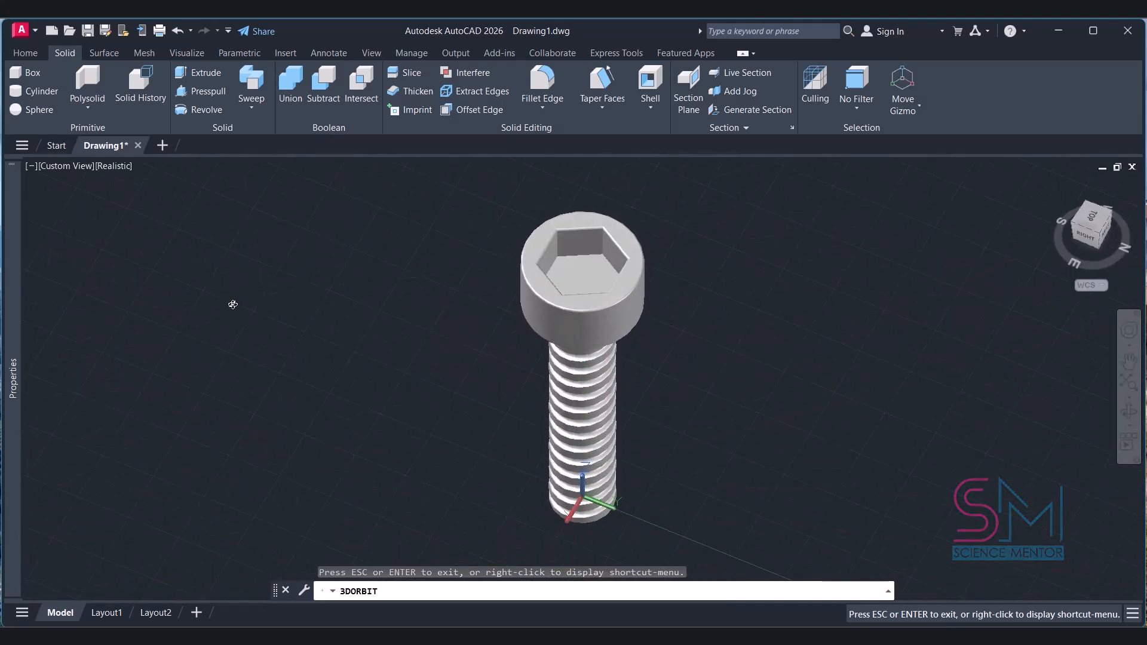
pyautogui.moveTo(722, 280); pyautogui.dragTo(621, 262)
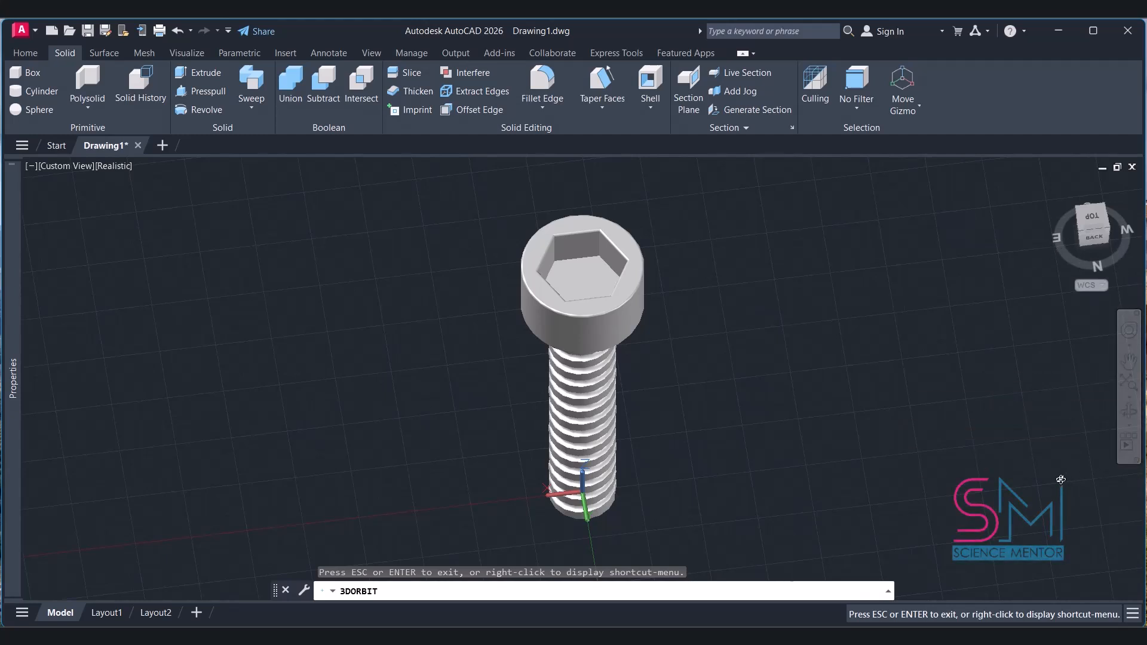
pyautogui.moveTo(919, 418); pyautogui.dragTo(743, 390)
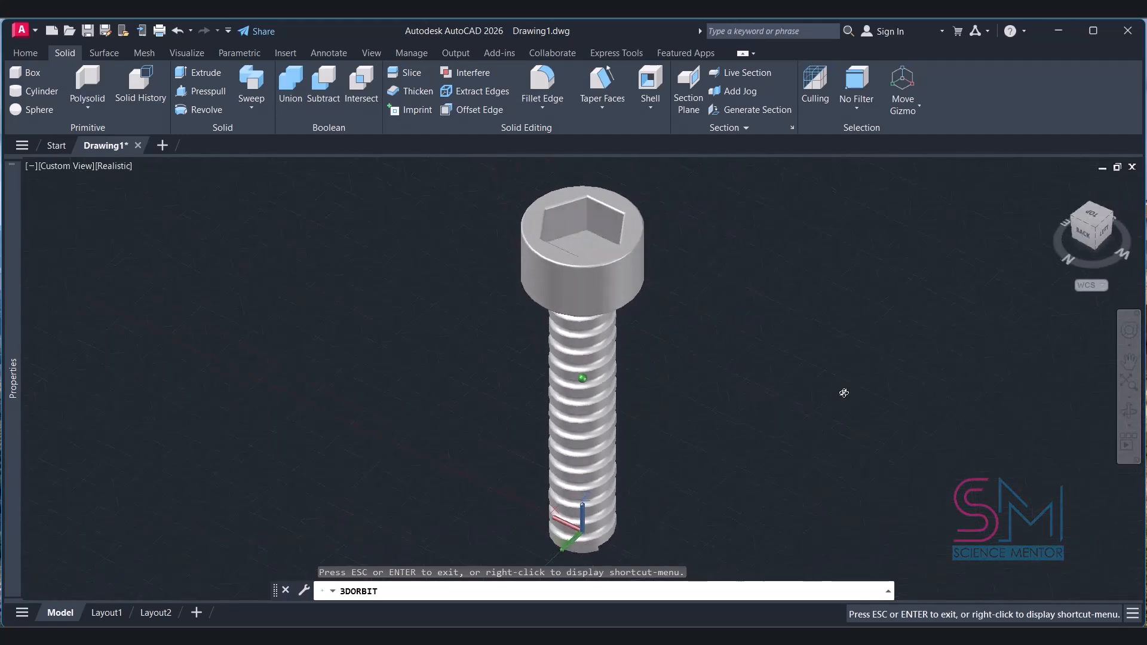
pyautogui.moveTo(841, 392); pyautogui.dragTo(873, 400)
pyautogui.rightClick(807, 389)
pyautogui.click(763, 413)
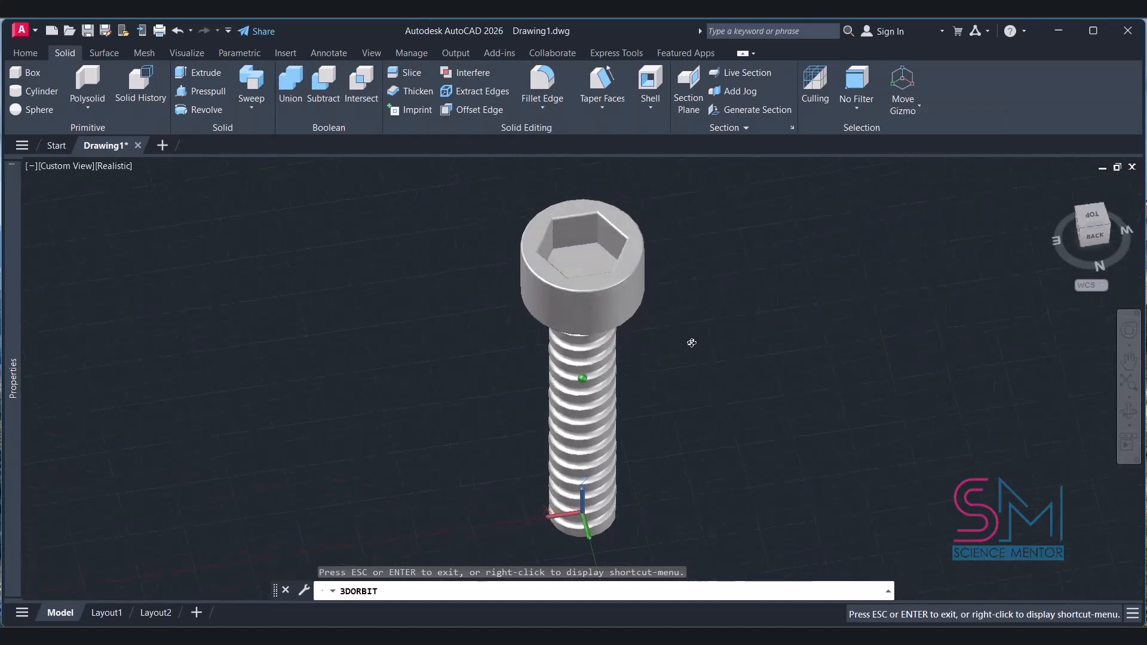